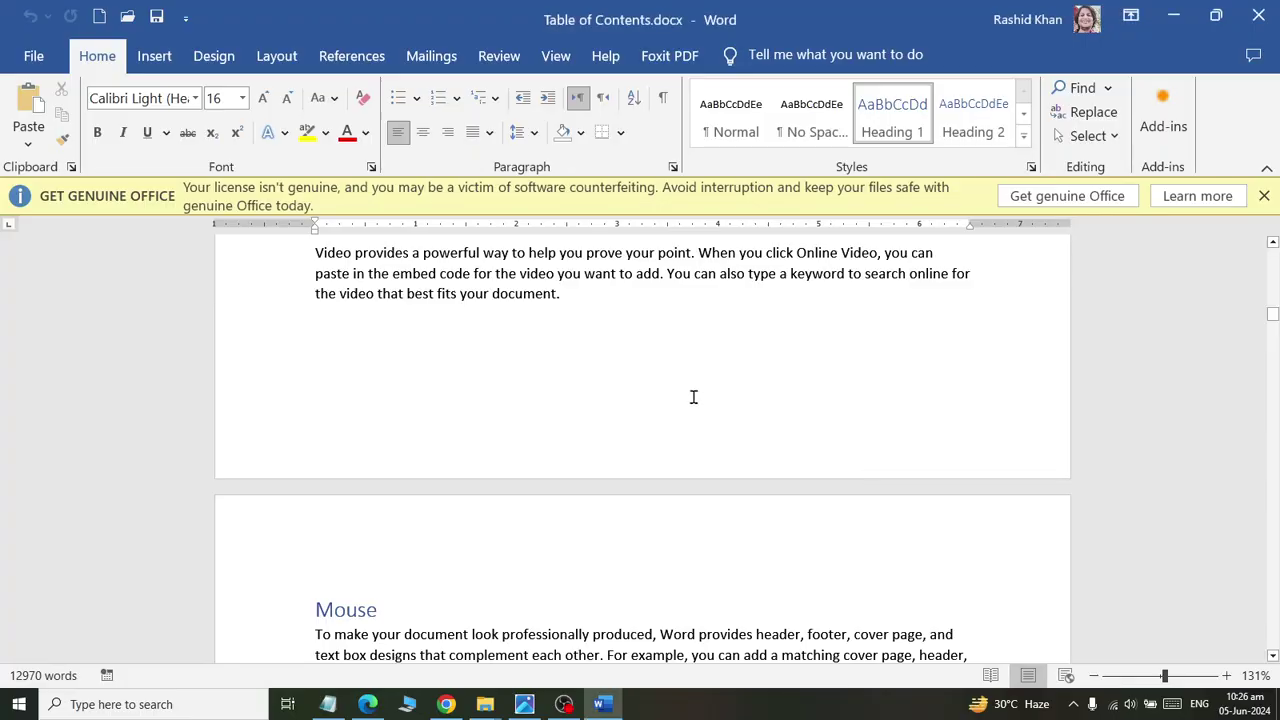
Dismiss the genuine Office licence warning bar
{"action": "scroll", "coordinate": [1253, 328], "scroll_direction": "down", "scroll_amount": 3}
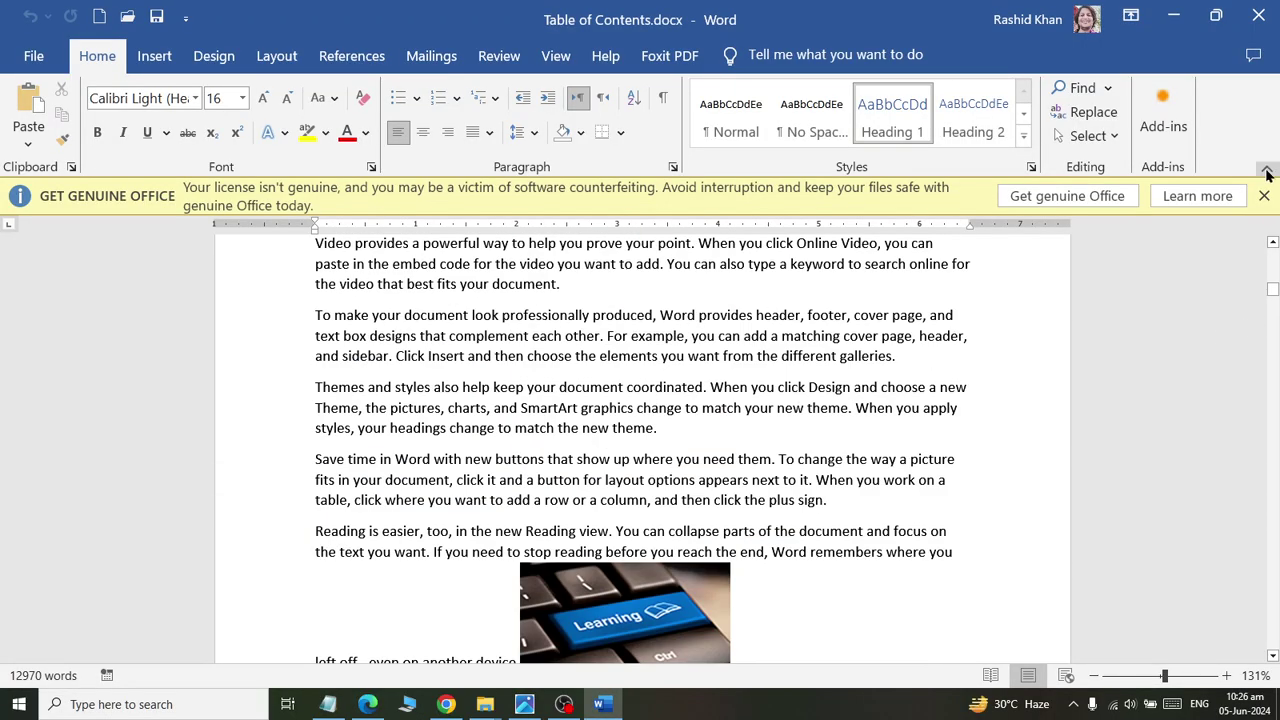
{"action": "left_click", "coordinate": [1264, 196]}
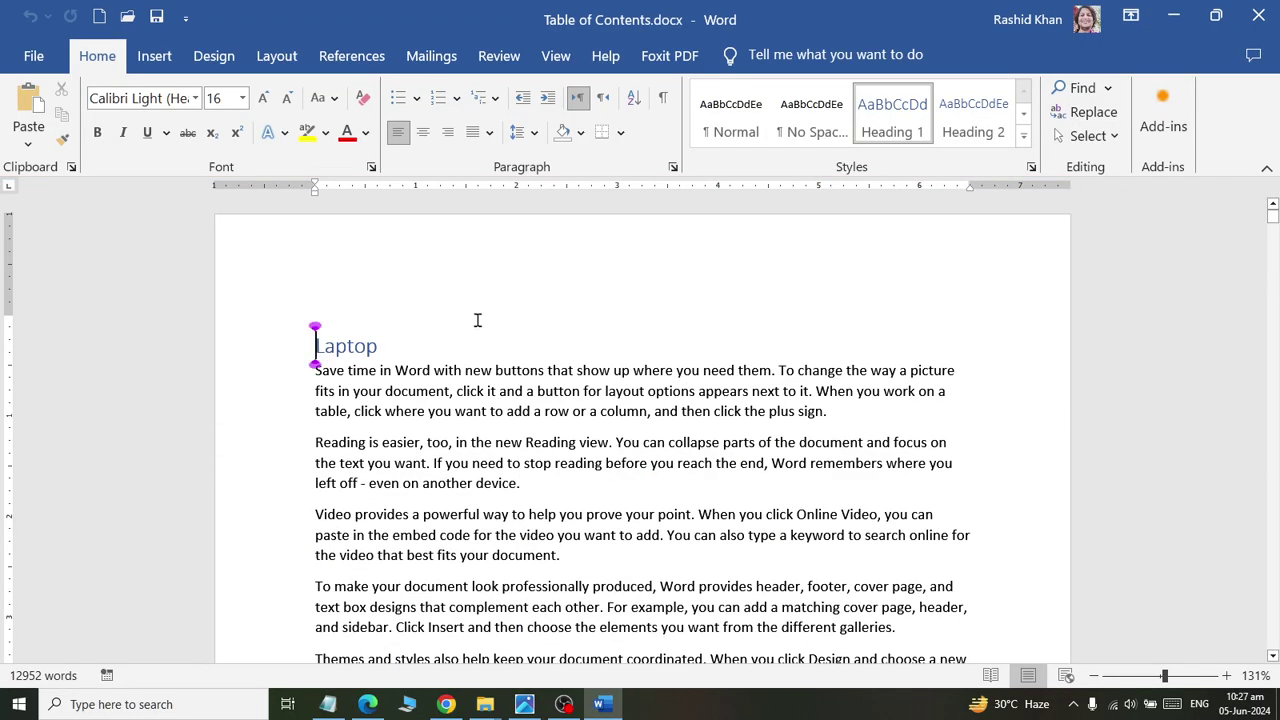
{"action": "scroll", "coordinate": [477, 320], "scroll_direction": "up", "scroll_amount": 6}
Add a new line reading 'TABLE OF CONTENTS' above the Laptop heading
{"action": "left_click", "coordinate": [174, 372]}
{"action": "left_click", "coordinate": [283, 361]}
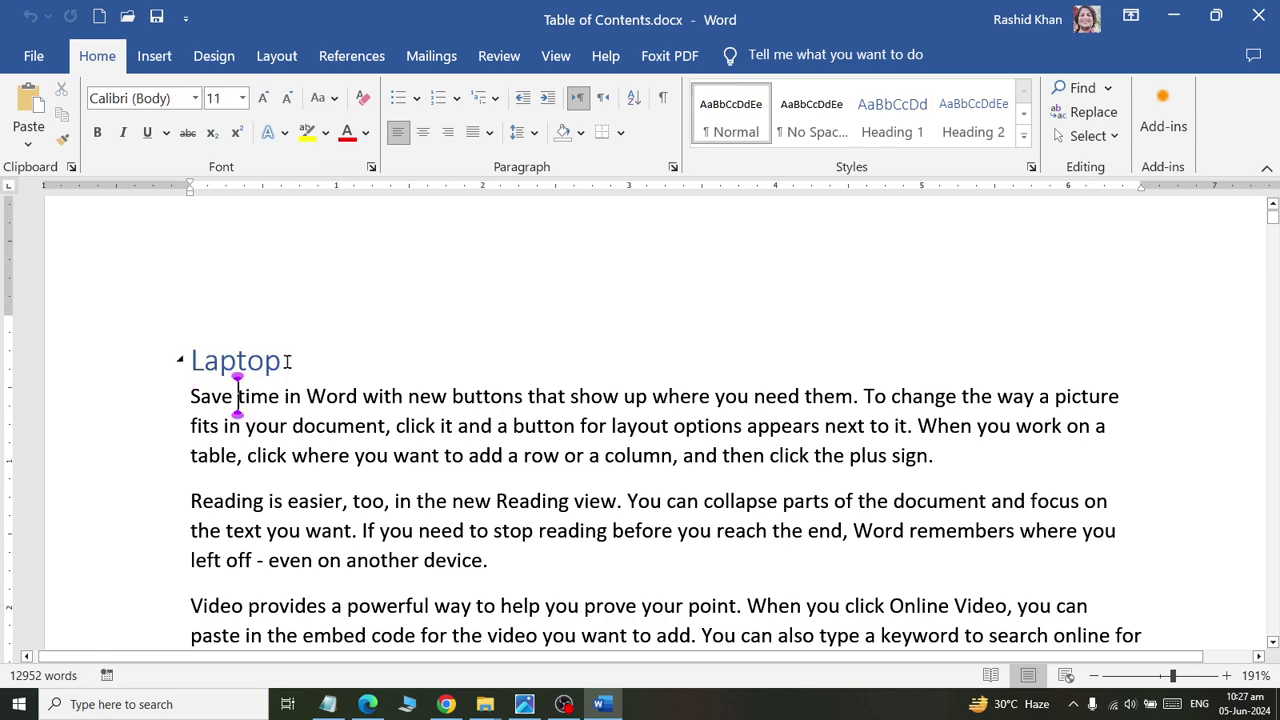
{"action": "key", "text": "Return"}
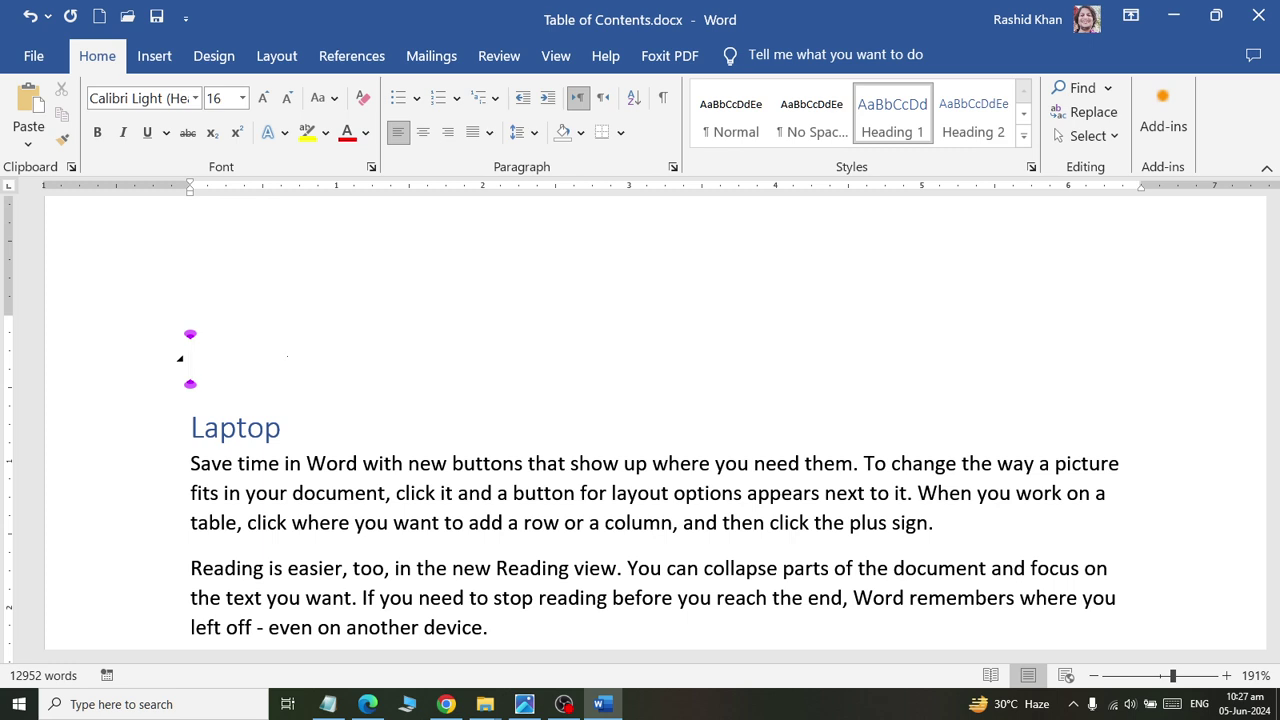
{"action": "type", "text": "TABLE OF CONTEN"}
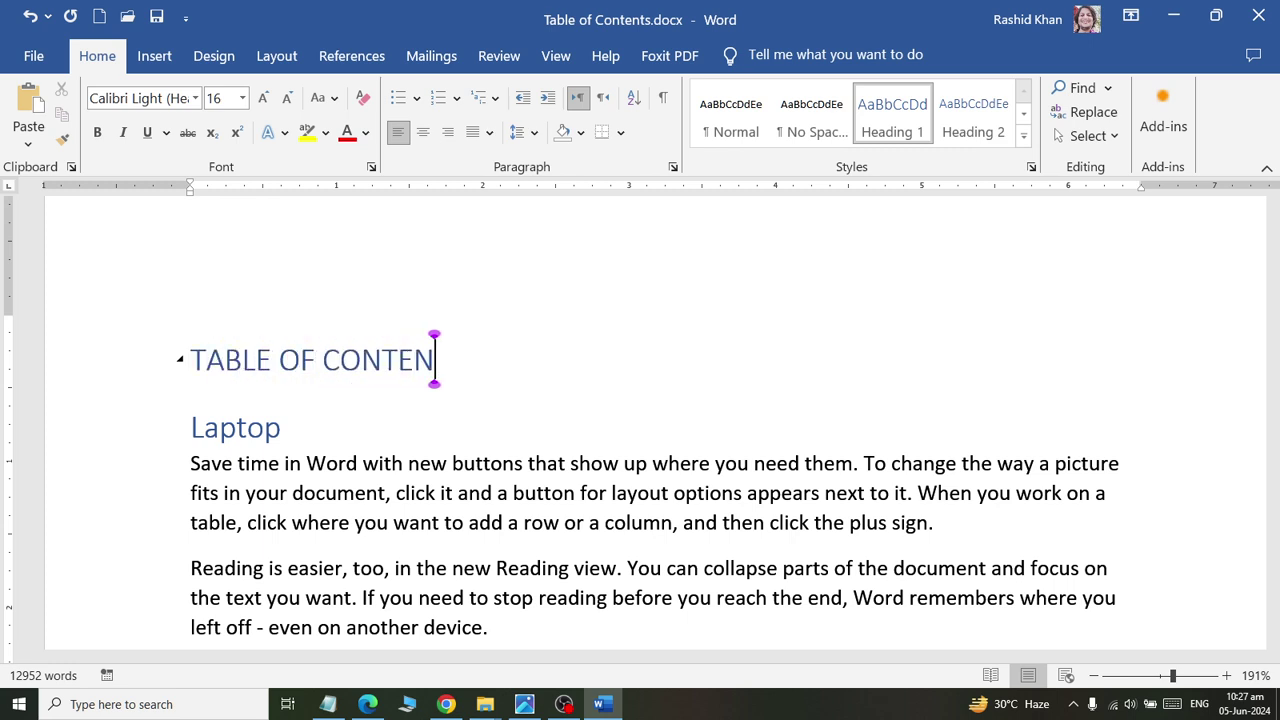
{"action": "type", "text": "TS"}
Style the TABLE OF CONTENTS line as a centred Title and save the document
{"action": "left_click_drag", "start_coordinate": [486, 378], "coordinate": [94, 332]}
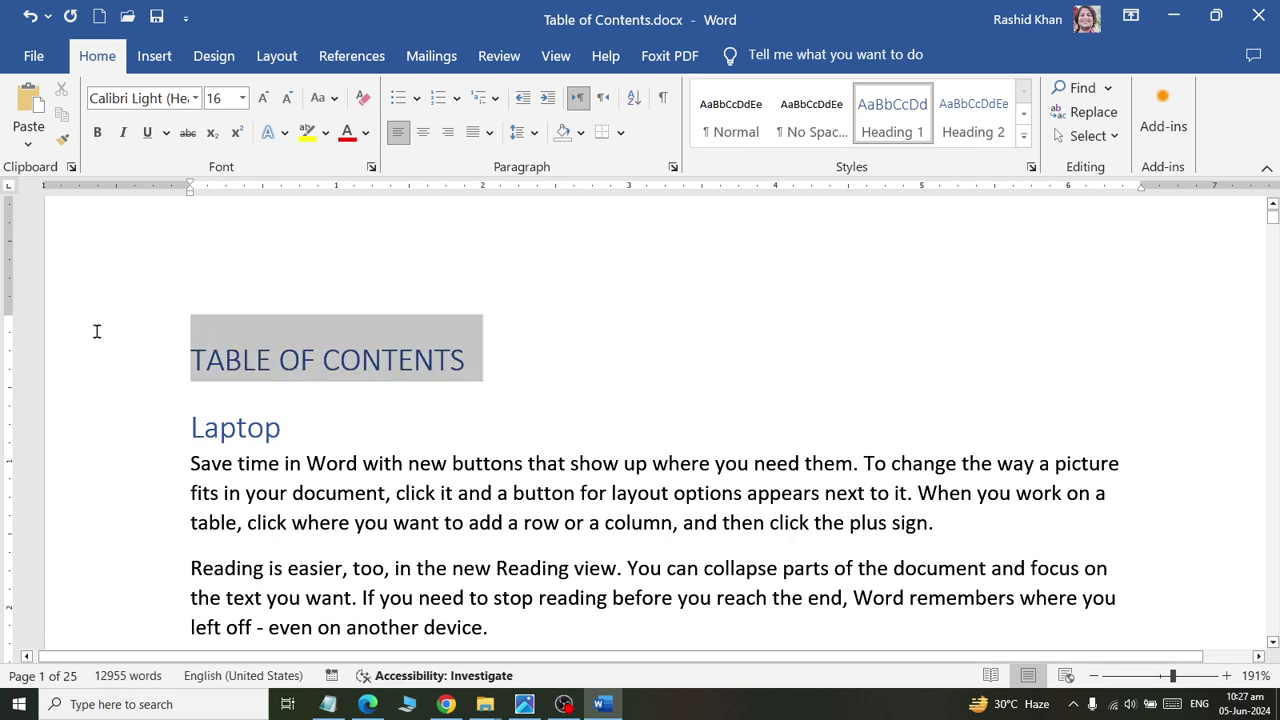
{"action": "left_click", "coordinate": [423, 132]}
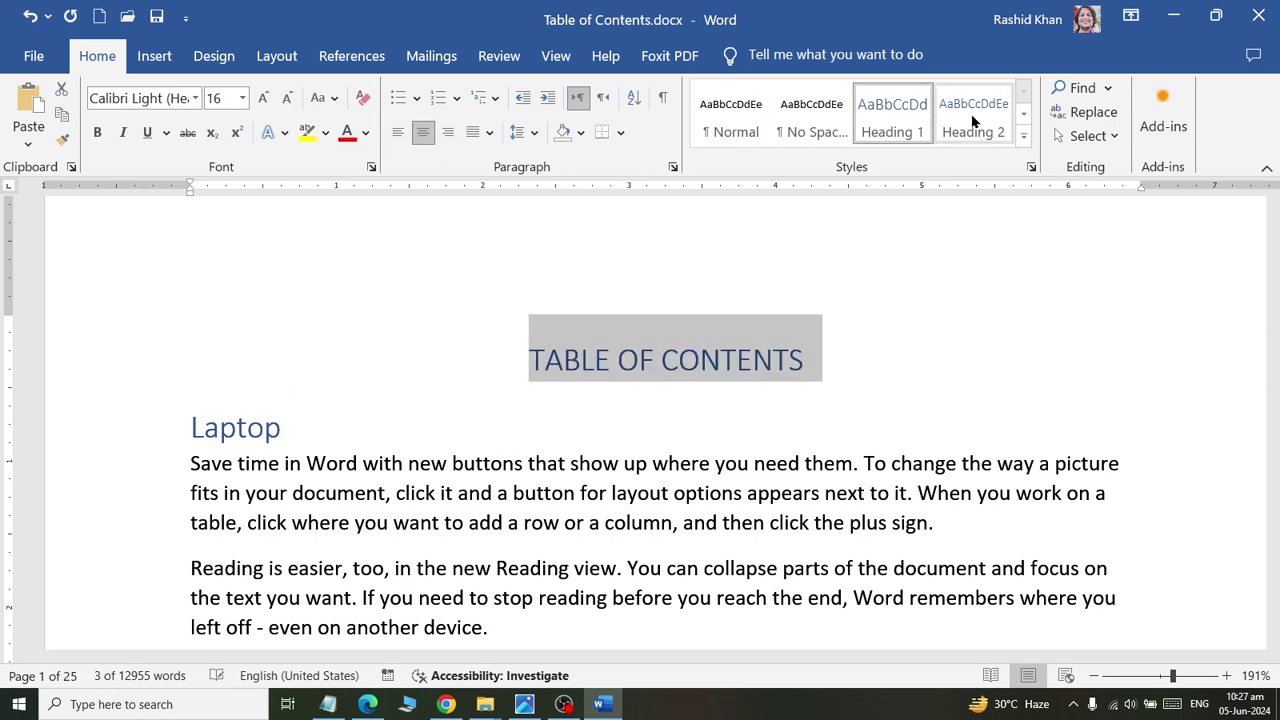
{"action": "left_click", "coordinate": [1023, 142]}
{"action": "left_click", "coordinate": [810, 183]}
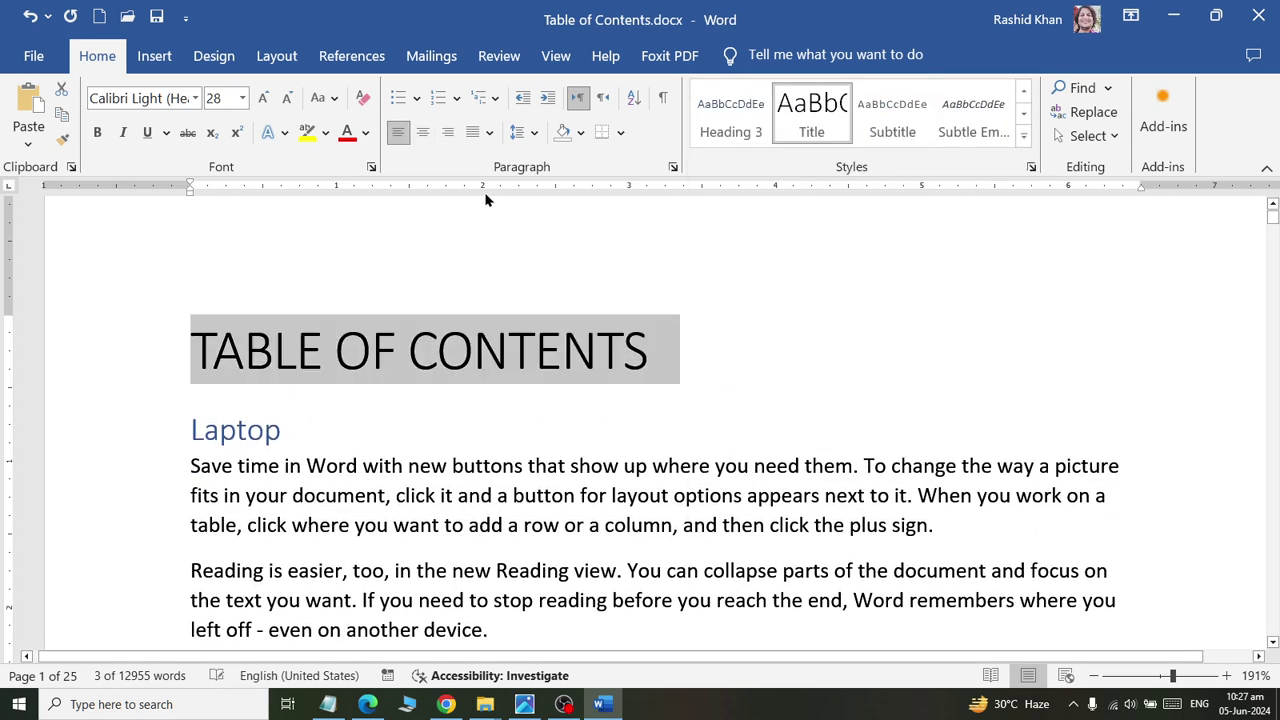
{"action": "left_click", "coordinate": [423, 132]}
{"action": "left_click", "coordinate": [281, 429]}
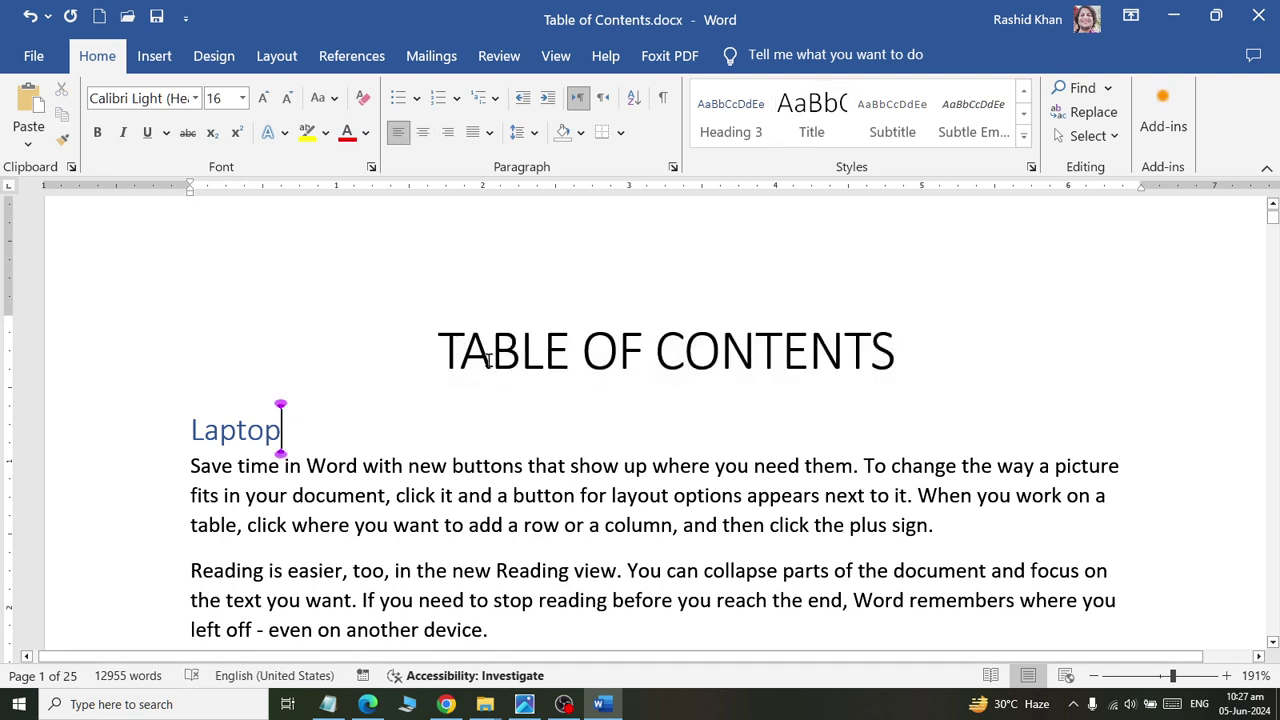
{"action": "key", "text": "ctrl+s"}
{"action": "scroll", "coordinate": [384, 458], "scroll_direction": "down", "scroll_amount": 5}
{"action": "scroll", "coordinate": [480, 480], "scroll_direction": "down", "scroll_amount": 3}
{"action": "scroll", "coordinate": [480, 480], "scroll_direction": "up", "scroll_amount": 2}
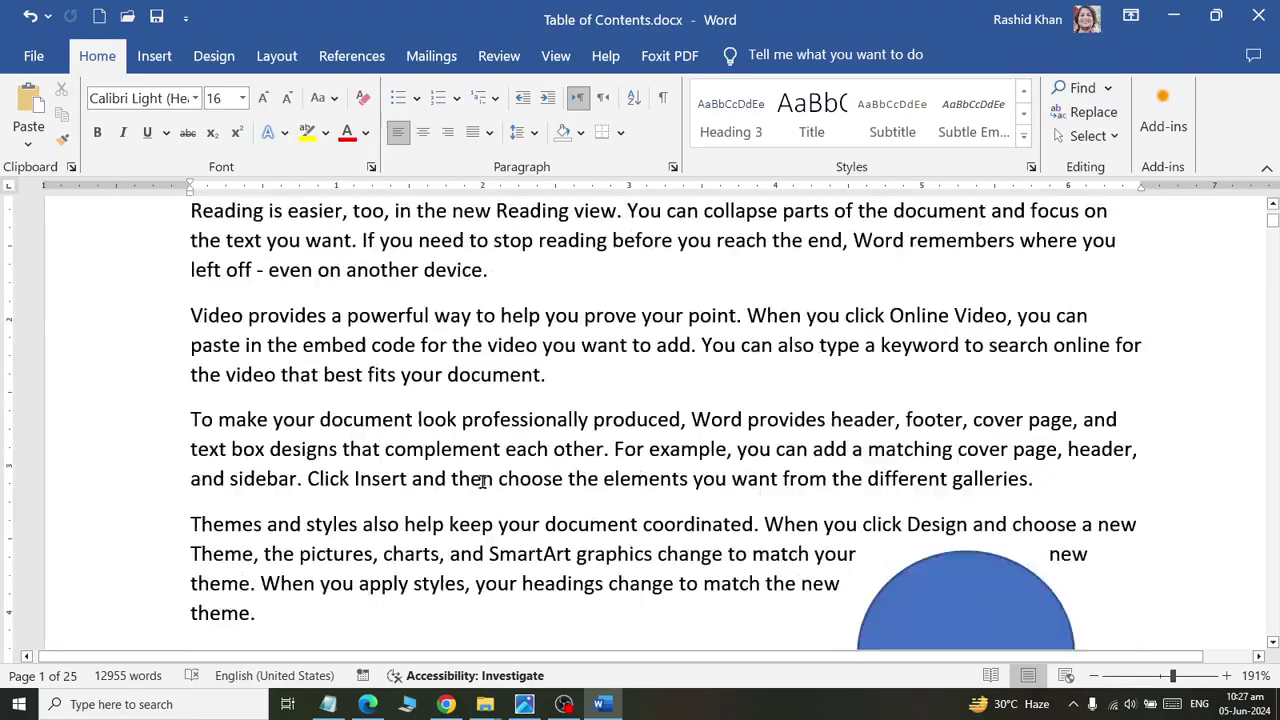
{"action": "scroll", "coordinate": [249, 414], "scroll_direction": "up", "scroll_amount": 8}
{"action": "left_click", "coordinate": [177, 479]}
{"action": "scroll", "coordinate": [250, 430], "scroll_direction": "down", "scroll_amount": 8}
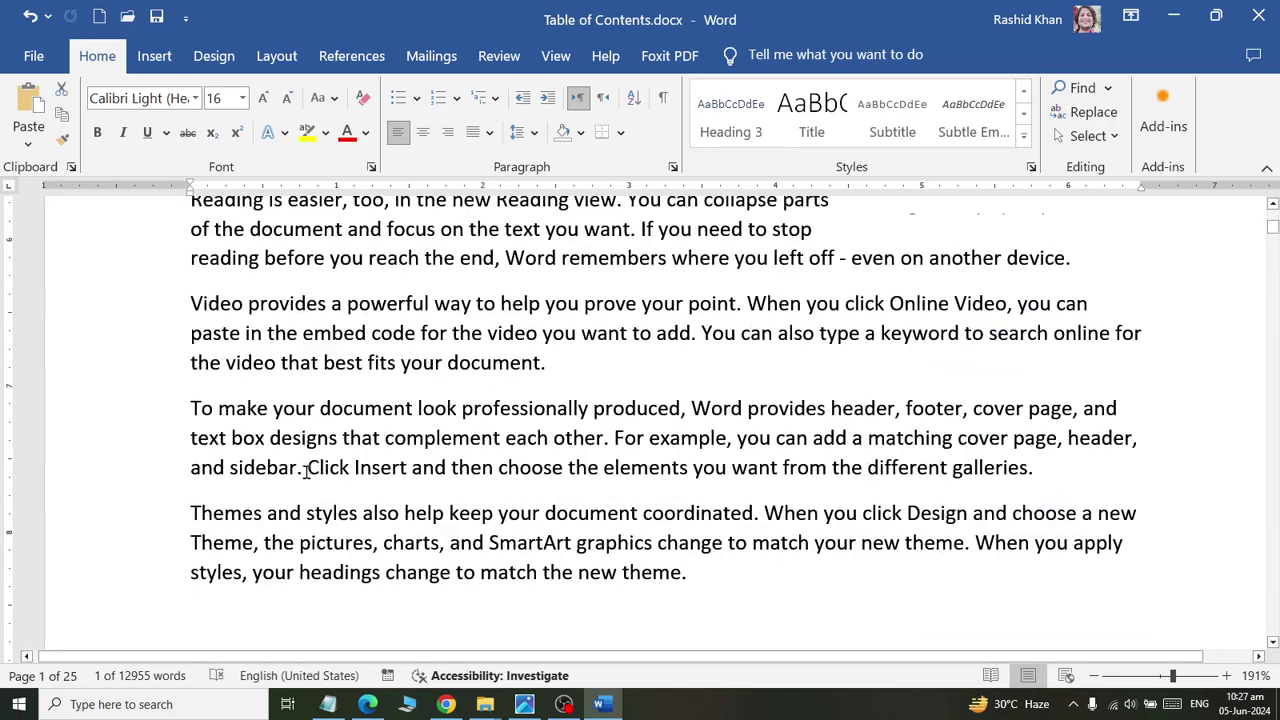
{"action": "scroll", "coordinate": [324, 380], "scroll_direction": "up", "scroll_amount": 3}
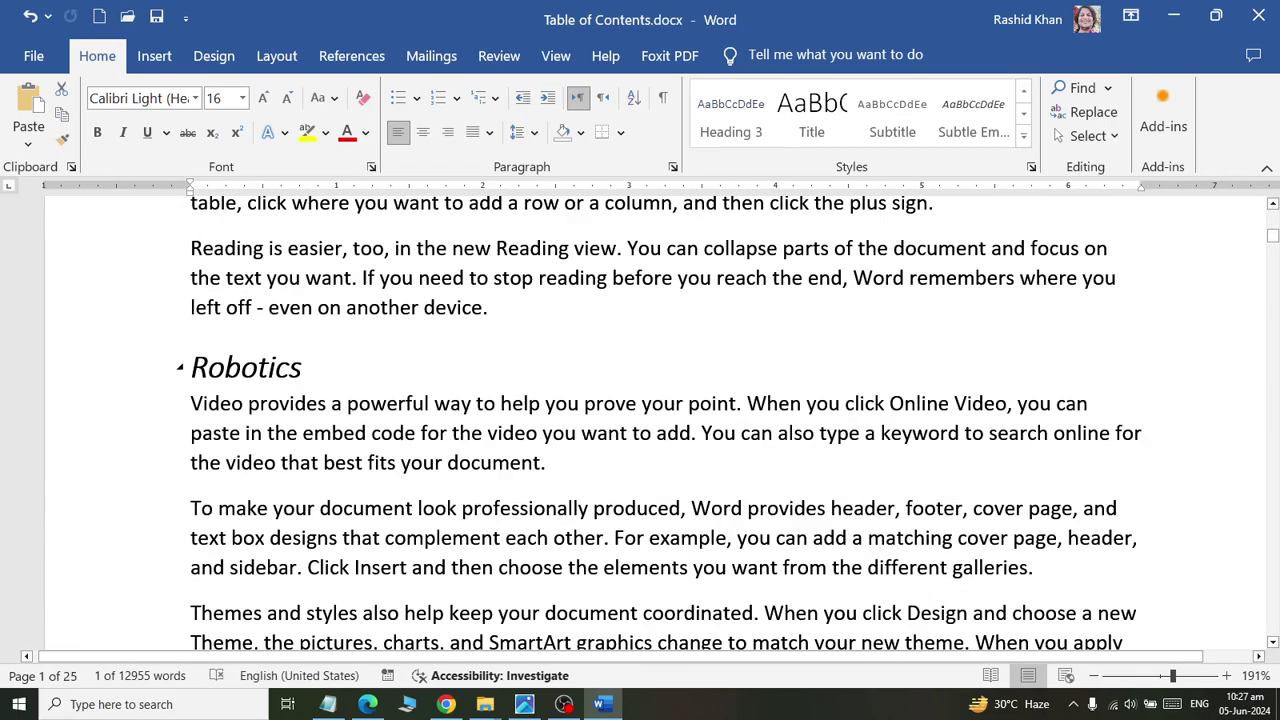
{"action": "scroll", "coordinate": [703, 403], "scroll_direction": "down", "scroll_amount": 6}
{"action": "scroll", "coordinate": [703, 403], "scroll_direction": "down", "scroll_amount": 6}
{"action": "scroll", "coordinate": [703, 403], "scroll_direction": "up", "scroll_amount": 7}
{"action": "left_click", "coordinate": [712, 345]}
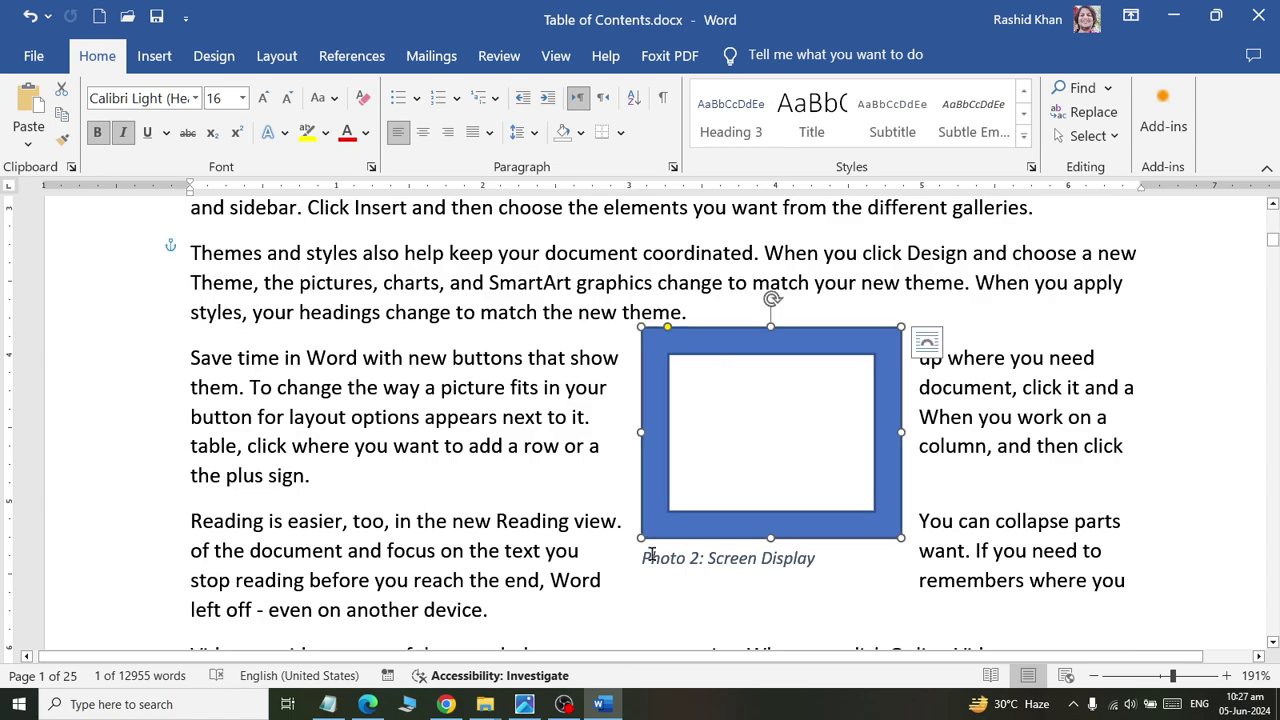
{"action": "scroll", "coordinate": [650, 556], "scroll_direction": "down", "scroll_amount": 4}
{"action": "scroll", "coordinate": [357, 480], "scroll_direction": "down", "scroll_amount": 2}
{"action": "double_click", "coordinate": [349, 518]}
{"action": "scroll", "coordinate": [362, 532], "scroll_direction": "down", "scroll_amount": 7}
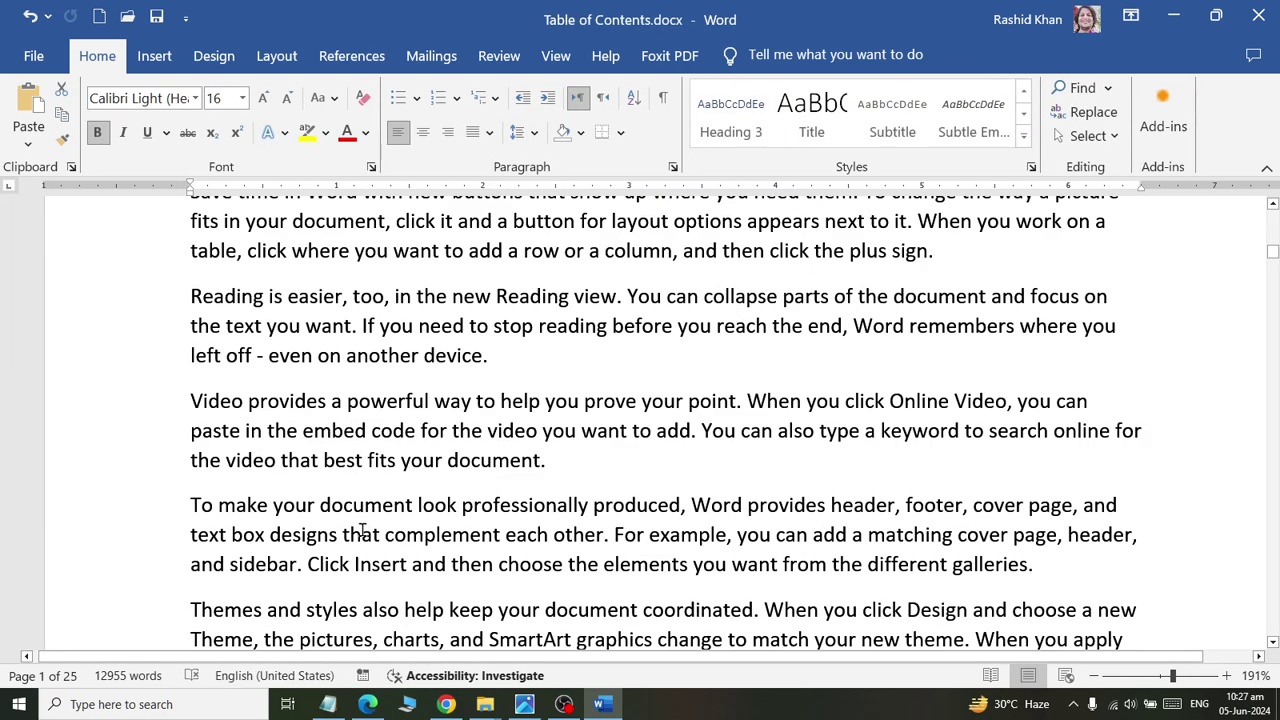
{"action": "scroll", "coordinate": [362, 532], "scroll_direction": "down", "scroll_amount": 5}
{"action": "scroll", "coordinate": [362, 530], "scroll_direction": "up", "scroll_amount": 15}
{"action": "scroll", "coordinate": [365, 528], "scroll_direction": "down", "scroll_amount": 5}
{"action": "scroll", "coordinate": [377, 520], "scroll_direction": "up", "scroll_amount": 10}
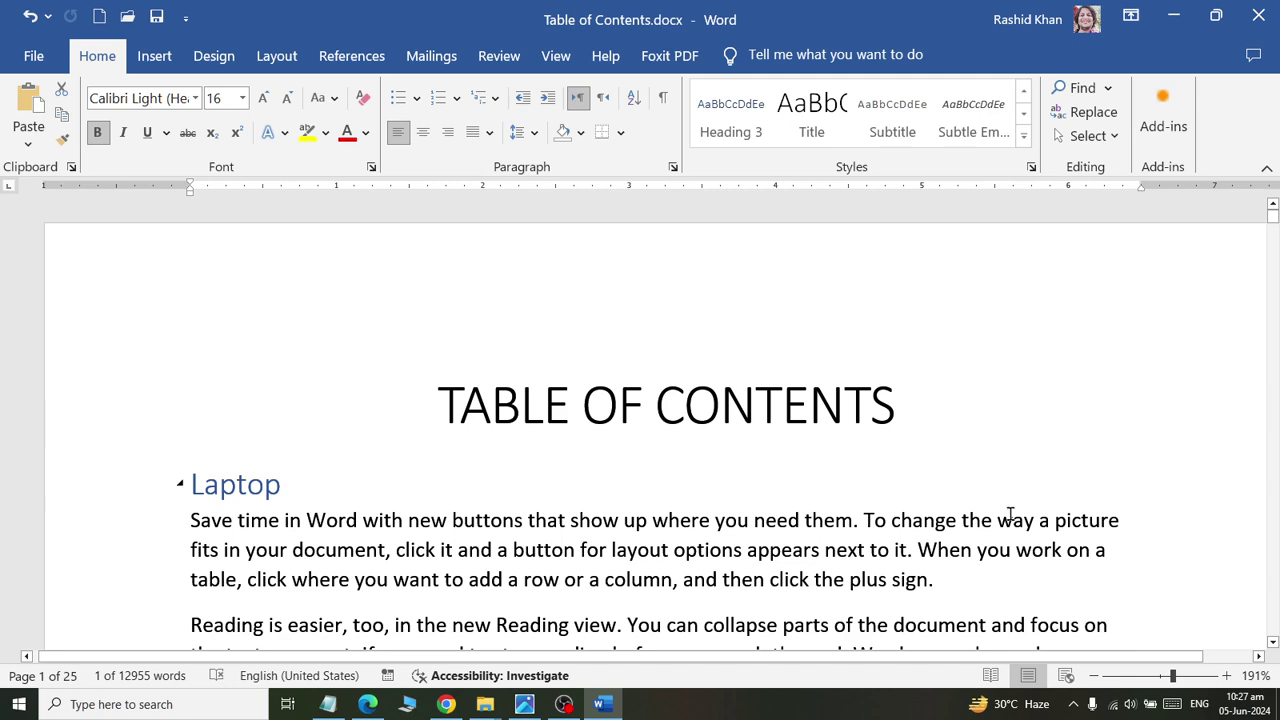
{"action": "right_click", "coordinate": [1130, 704]}
{"action": "left_click", "coordinate": [960, 651]}
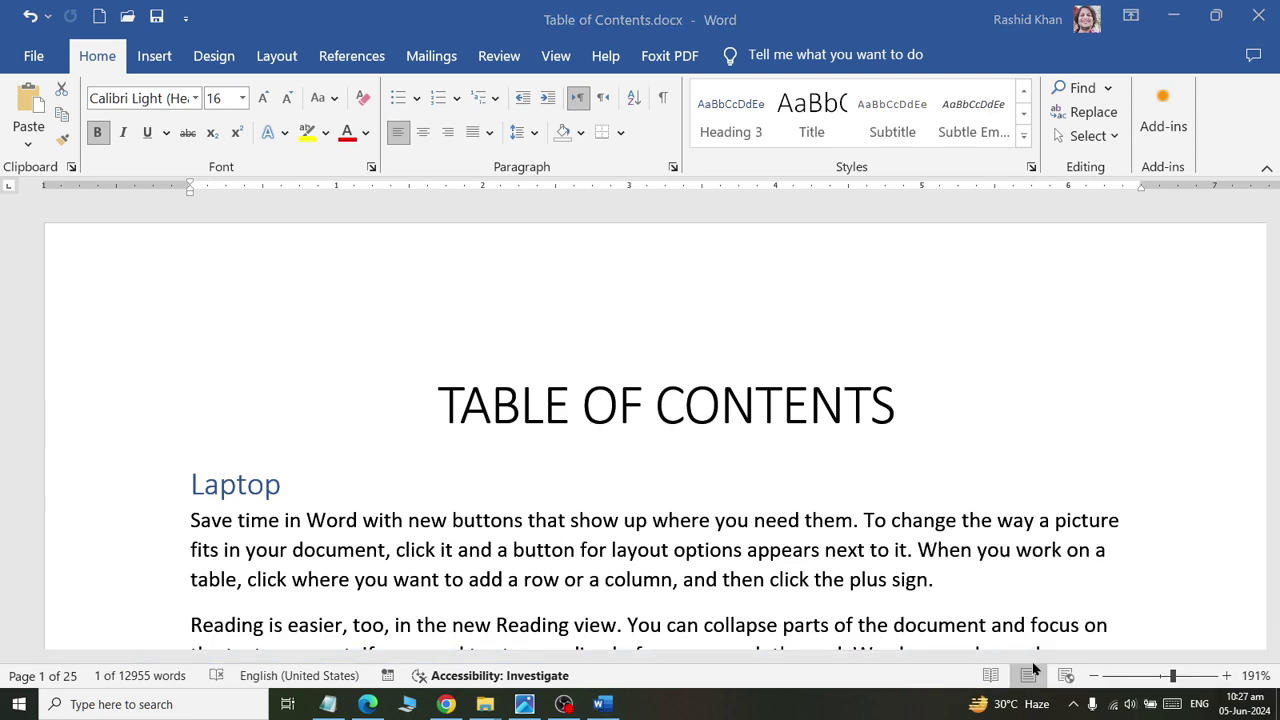
{"action": "left_click", "coordinate": [190, 148]}
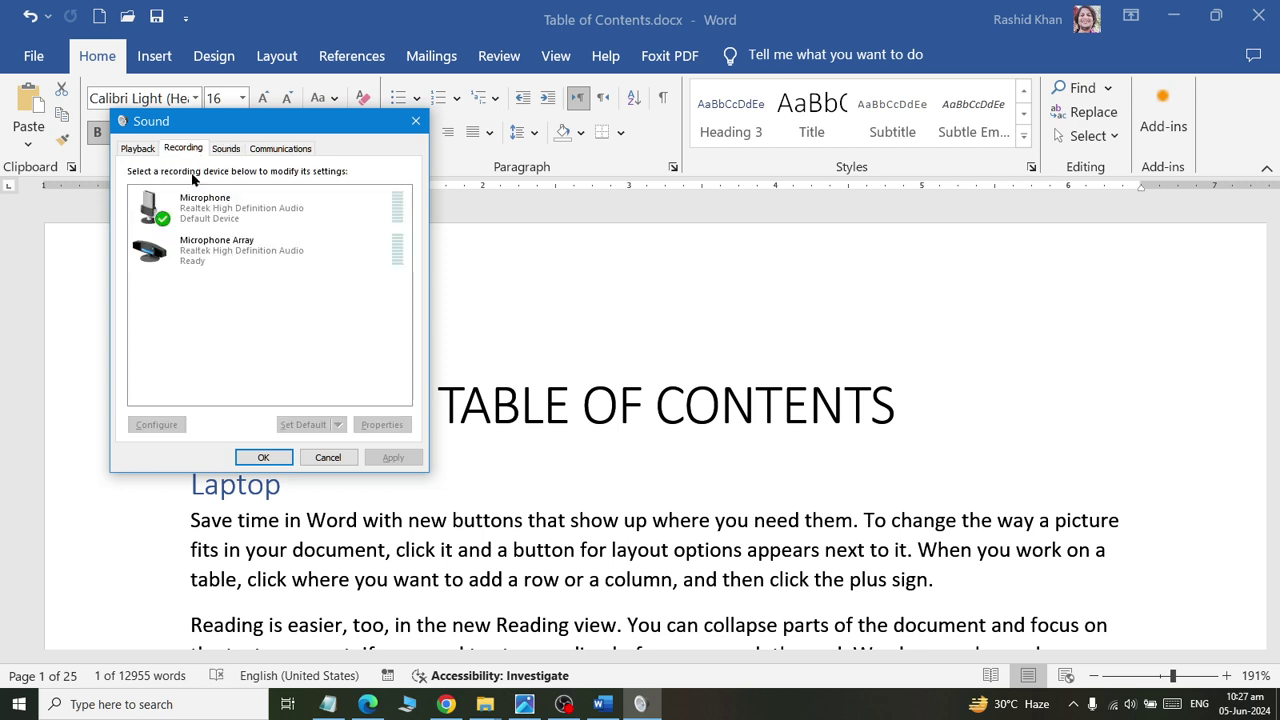
{"action": "double_click", "coordinate": [222, 205]}
{"action": "left_click", "coordinate": [231, 210]}
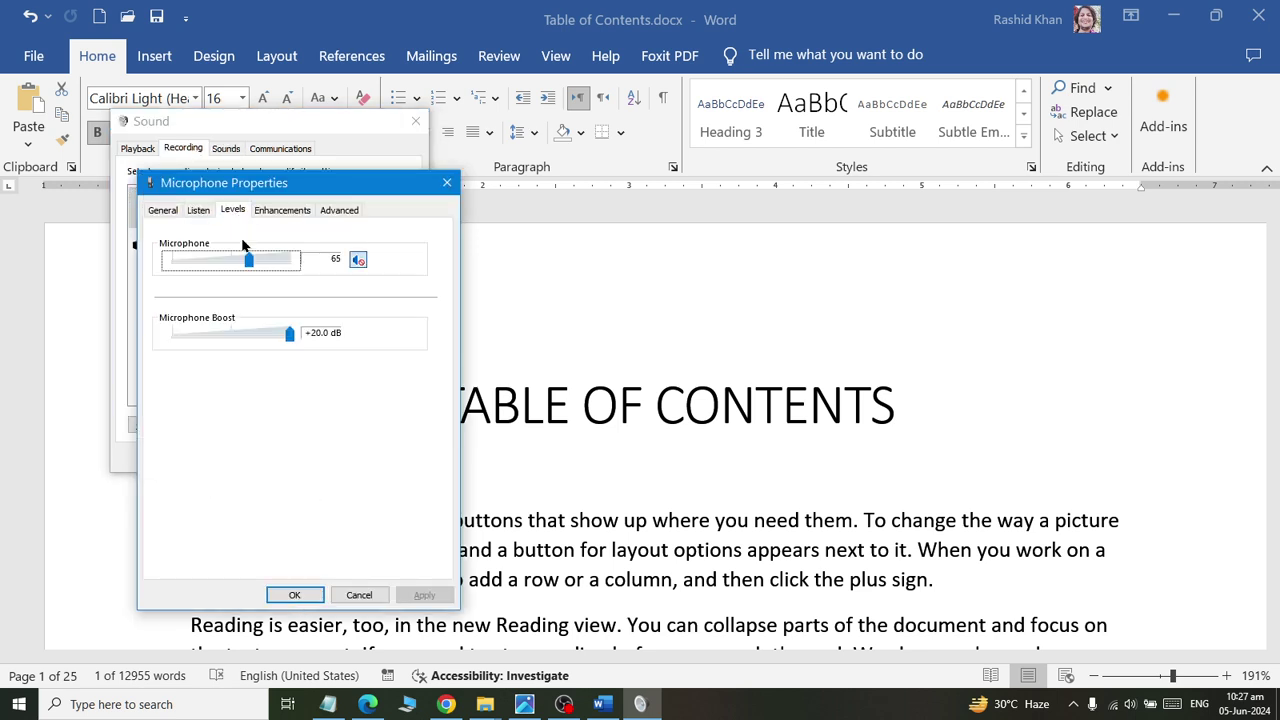
{"action": "left_click", "coordinate": [288, 596]}
{"action": "left_click", "coordinate": [263, 454]}
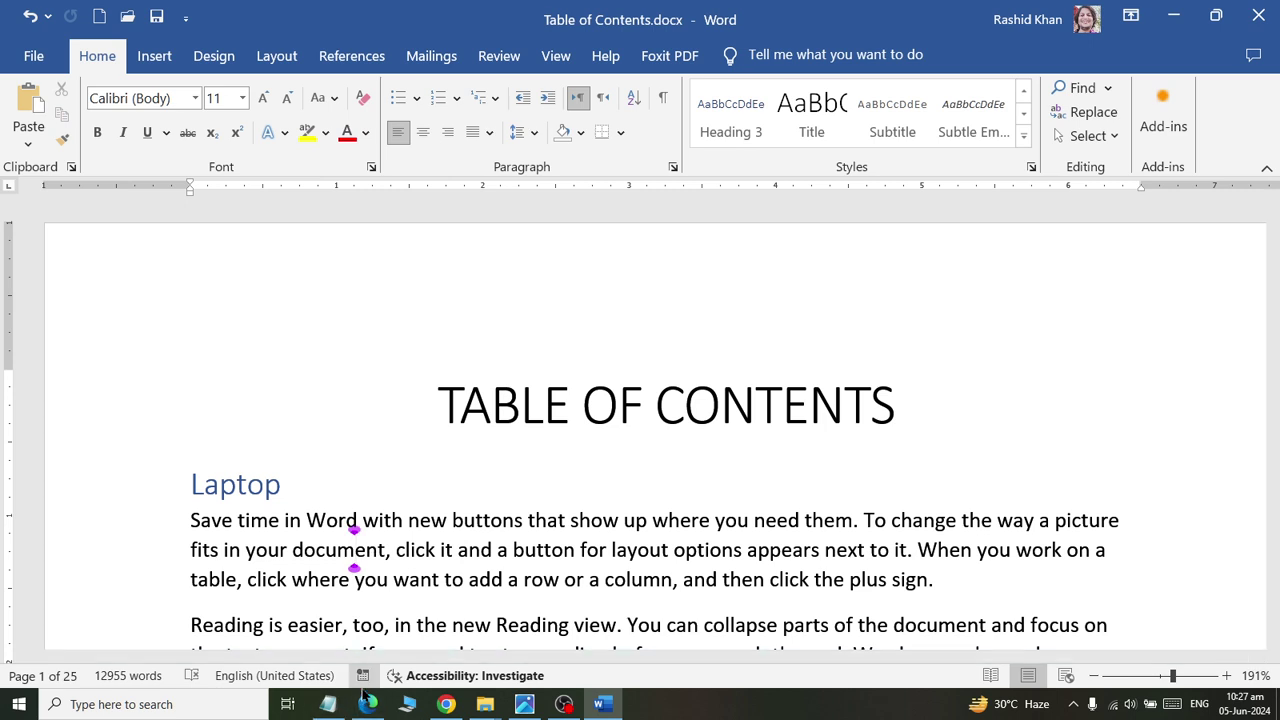
{"action": "scroll", "coordinate": [393, 450], "scroll_direction": "down", "scroll_amount": 2}
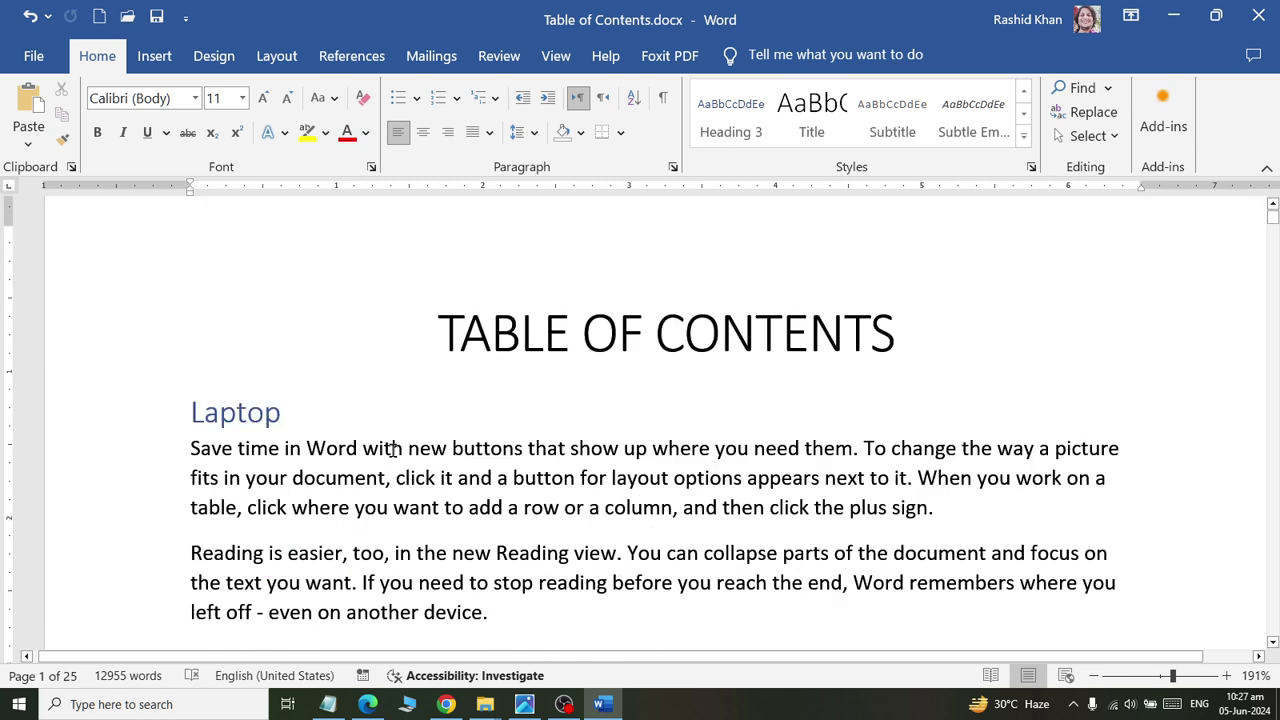
{"action": "left_click_drag", "start_coordinate": [287, 333], "coordinate": [178, 342]}
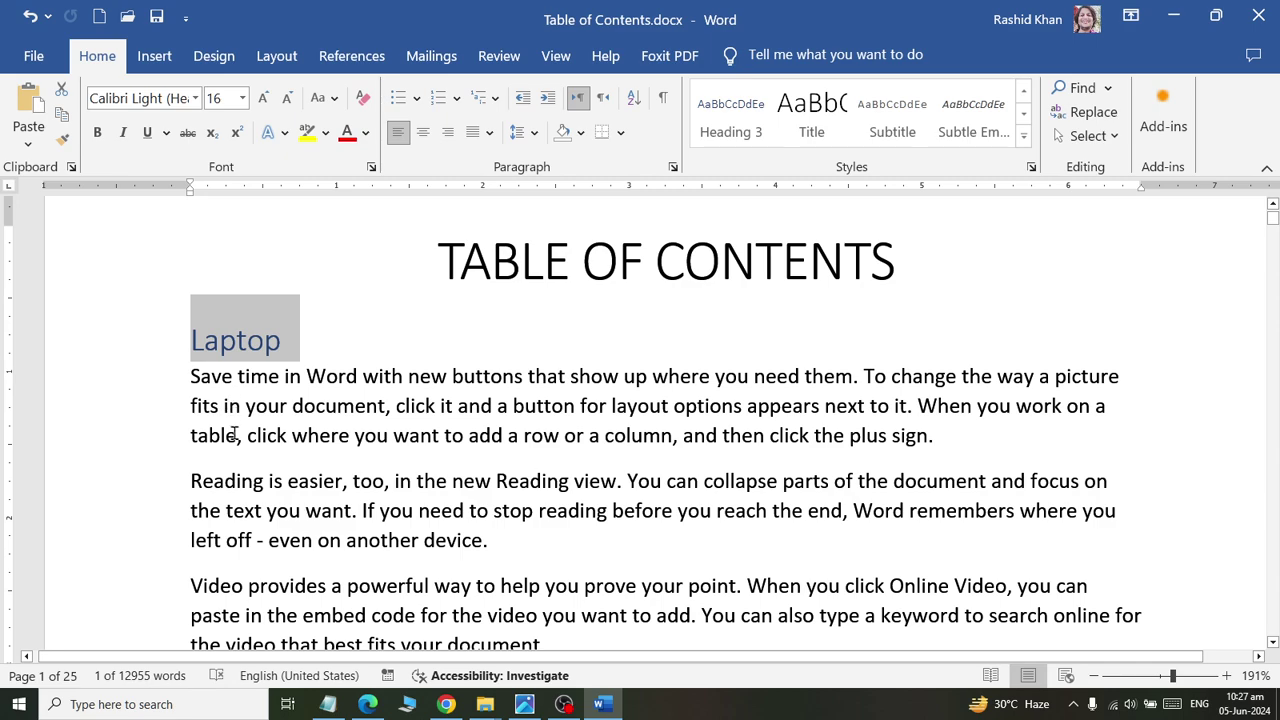
{"action": "scroll", "coordinate": [300, 485], "scroll_direction": "down", "scroll_amount": 5}
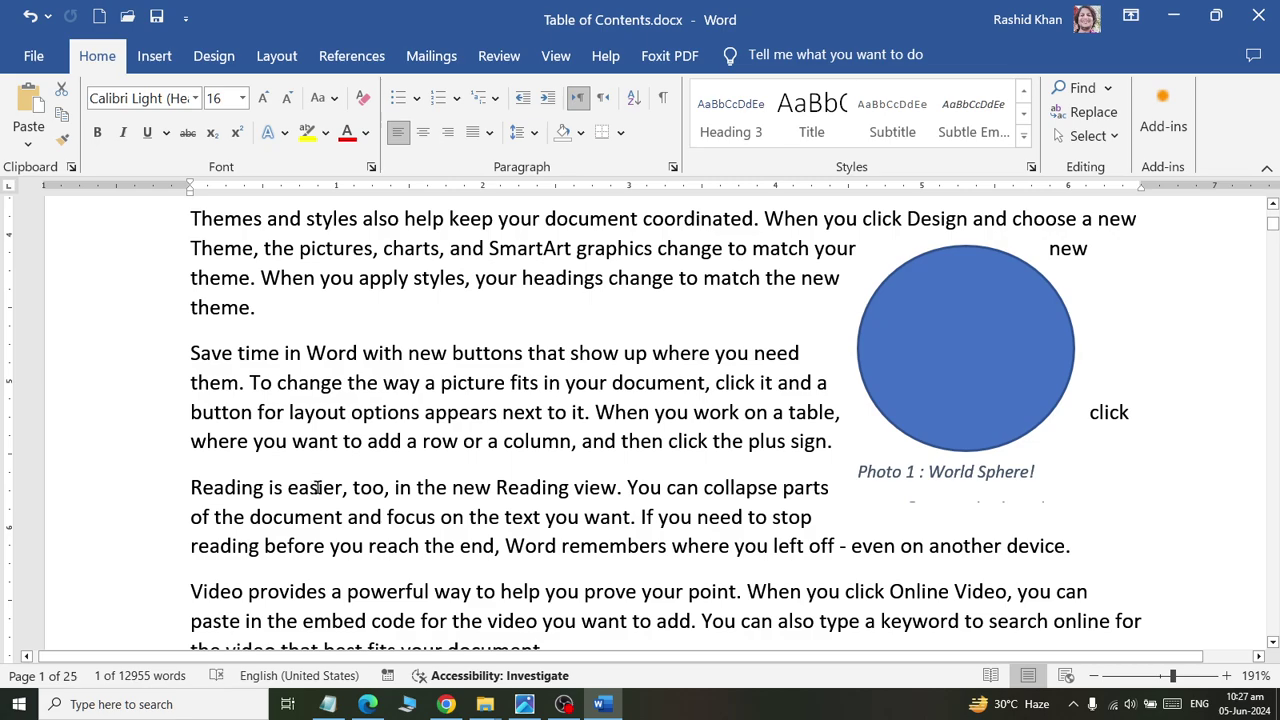
{"action": "scroll", "coordinate": [314, 486], "scroll_direction": "down", "scroll_amount": 5}
{"action": "scroll", "coordinate": [314, 486], "scroll_direction": "down", "scroll_amount": 5}
{"action": "scroll", "coordinate": [314, 486], "scroll_direction": "down", "scroll_amount": 3}
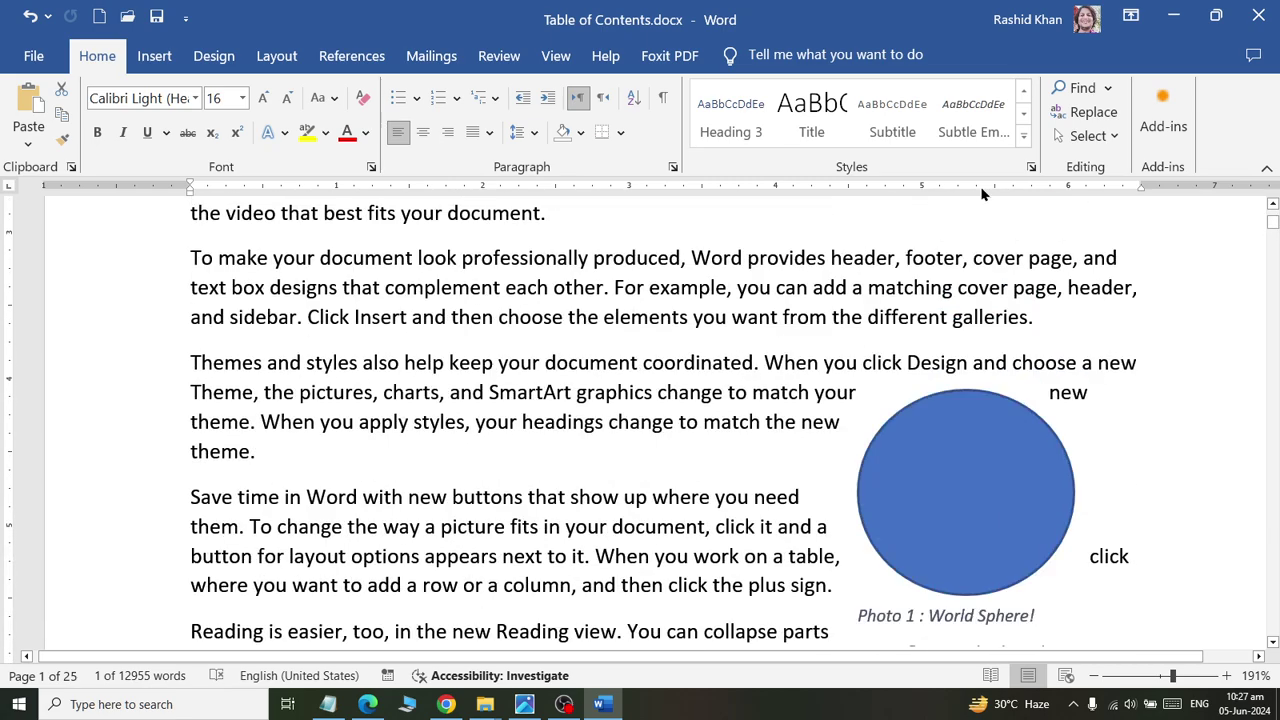
{"action": "left_click", "coordinate": [1023, 135]}
{"action": "left_click", "coordinate": [277, 331]}
{"action": "scroll", "coordinate": [363, 366], "scroll_direction": "down", "scroll_amount": 1}
{"action": "scroll", "coordinate": [363, 366], "scroll_direction": "up", "scroll_amount": 2}
{"action": "scroll", "coordinate": [363, 366], "scroll_direction": "up", "scroll_amount": 3}
{"action": "scroll", "coordinate": [341, 399], "scroll_direction": "up", "scroll_amount": 3}
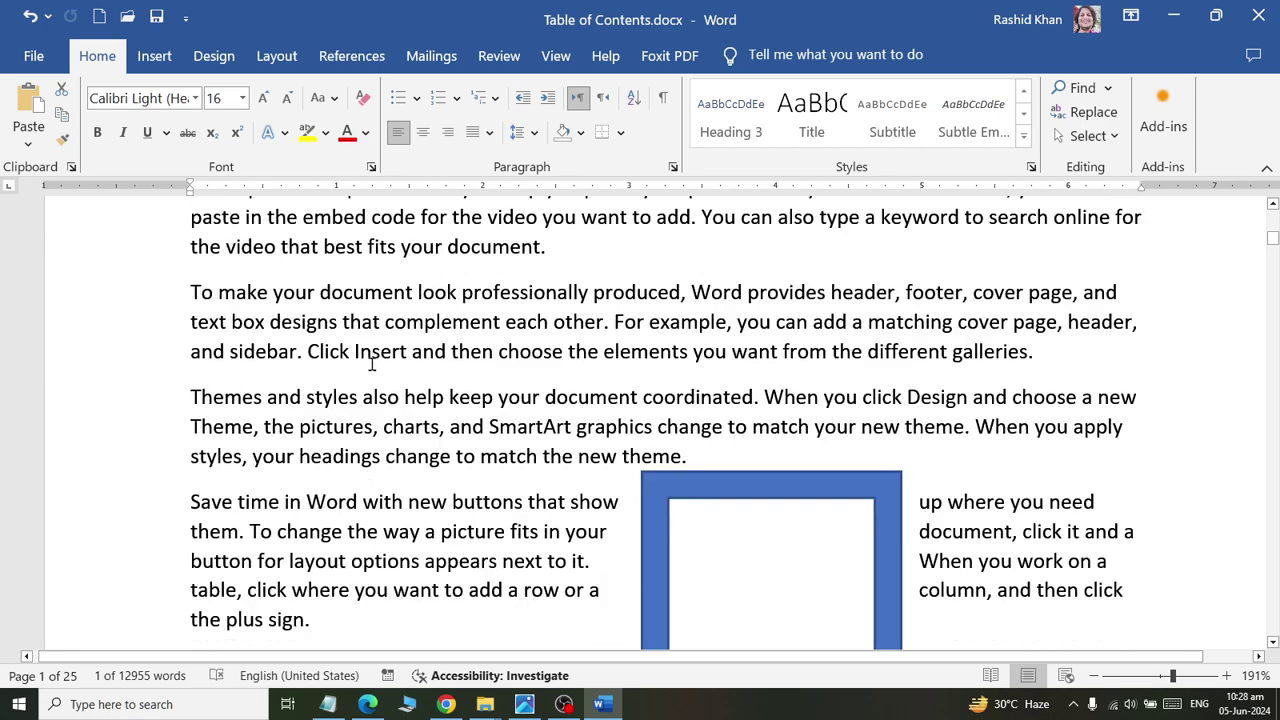
{"action": "scroll", "coordinate": [341, 399], "scroll_direction": "down", "scroll_amount": 5}
{"action": "left_click", "coordinate": [180, 458]}
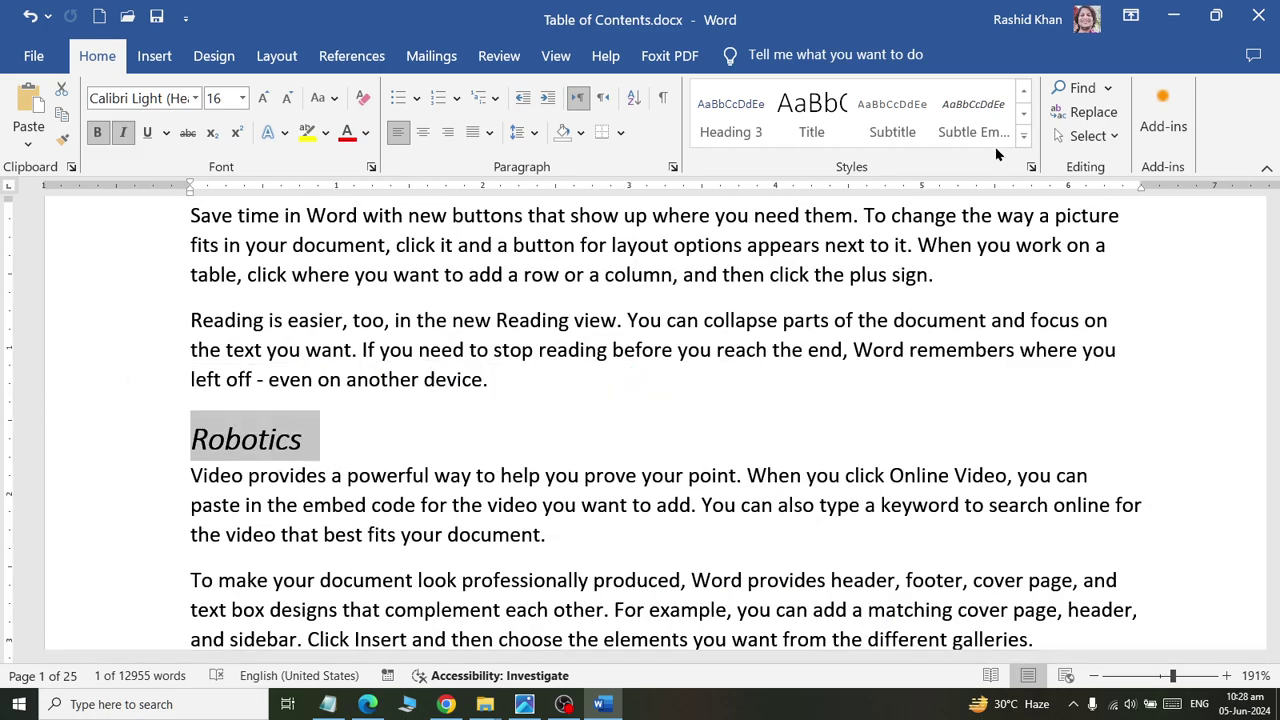
{"action": "left_click", "coordinate": [1023, 135]}
{"action": "key", "text": "Escape"}
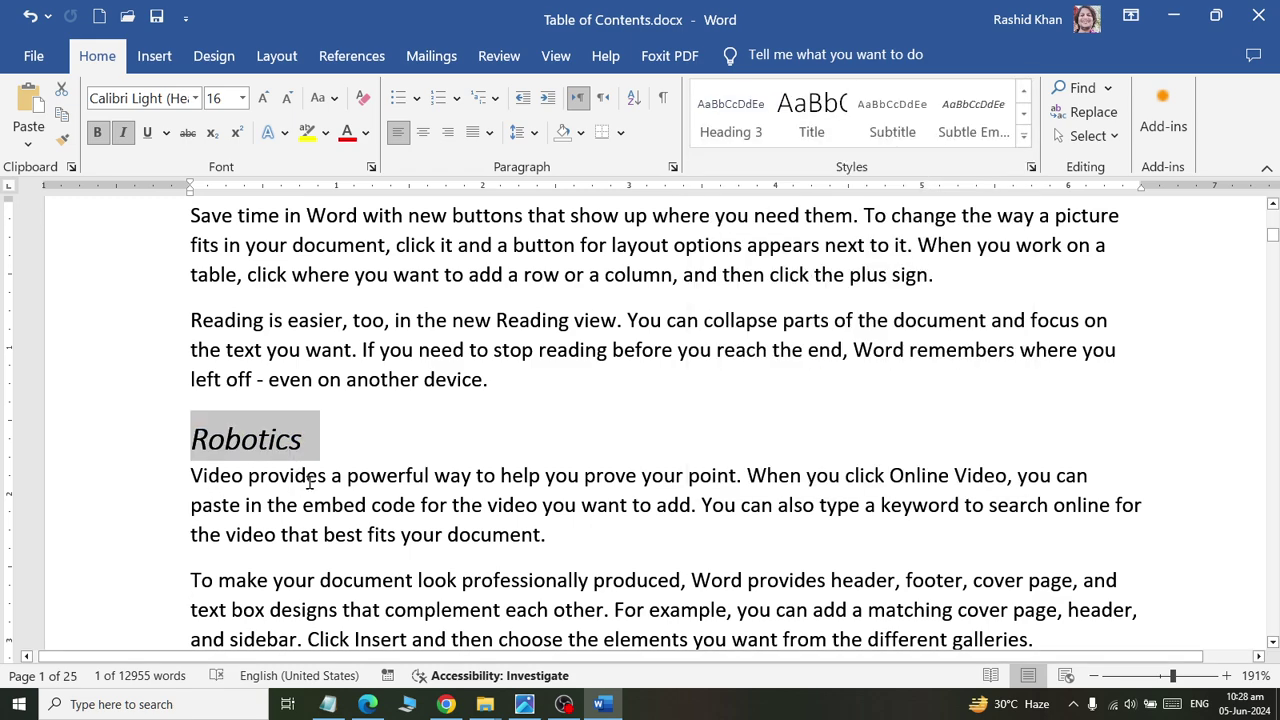
{"action": "scroll", "coordinate": [362, 473], "scroll_direction": "down", "scroll_amount": 10}
{"action": "scroll", "coordinate": [362, 473], "scroll_direction": "down", "scroll_amount": 5}
{"action": "scroll", "coordinate": [362, 473], "scroll_direction": "down", "scroll_amount": 5}
{"action": "scroll", "coordinate": [362, 473], "scroll_direction": "down", "scroll_amount": 5}
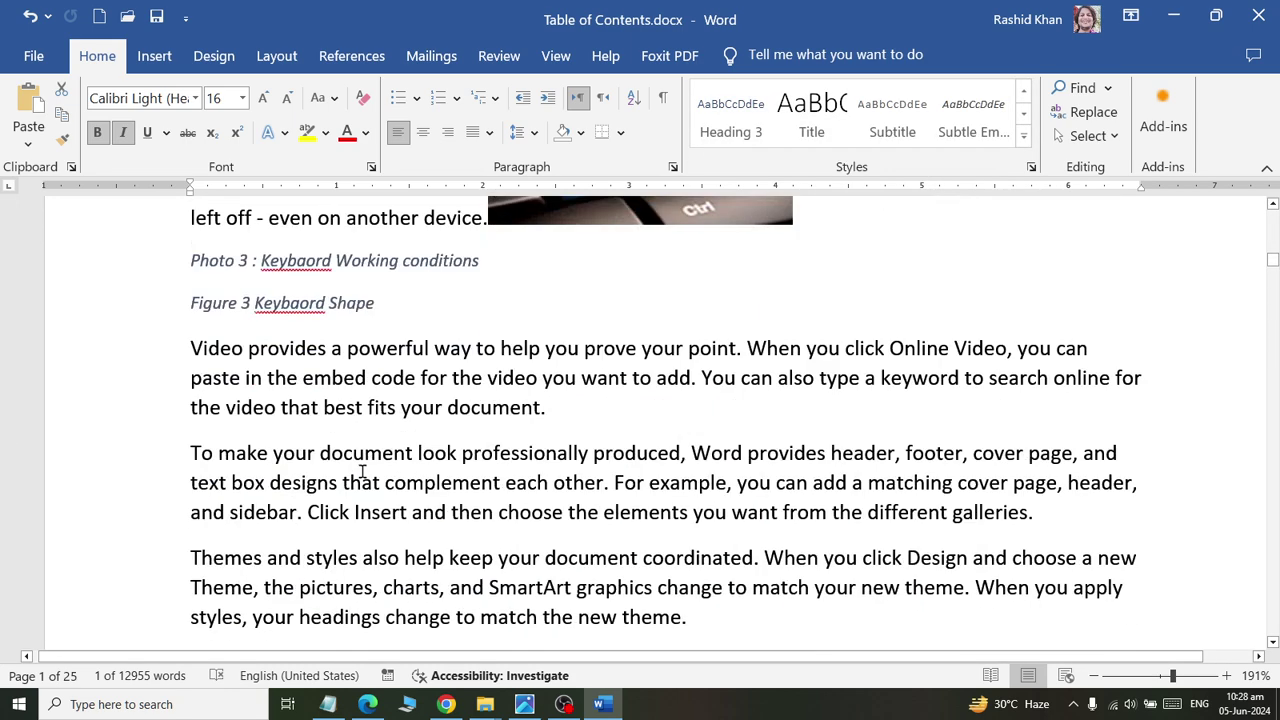
{"action": "left_click_drag", "start_coordinate": [1273, 262], "coordinate": [1270, 478]}
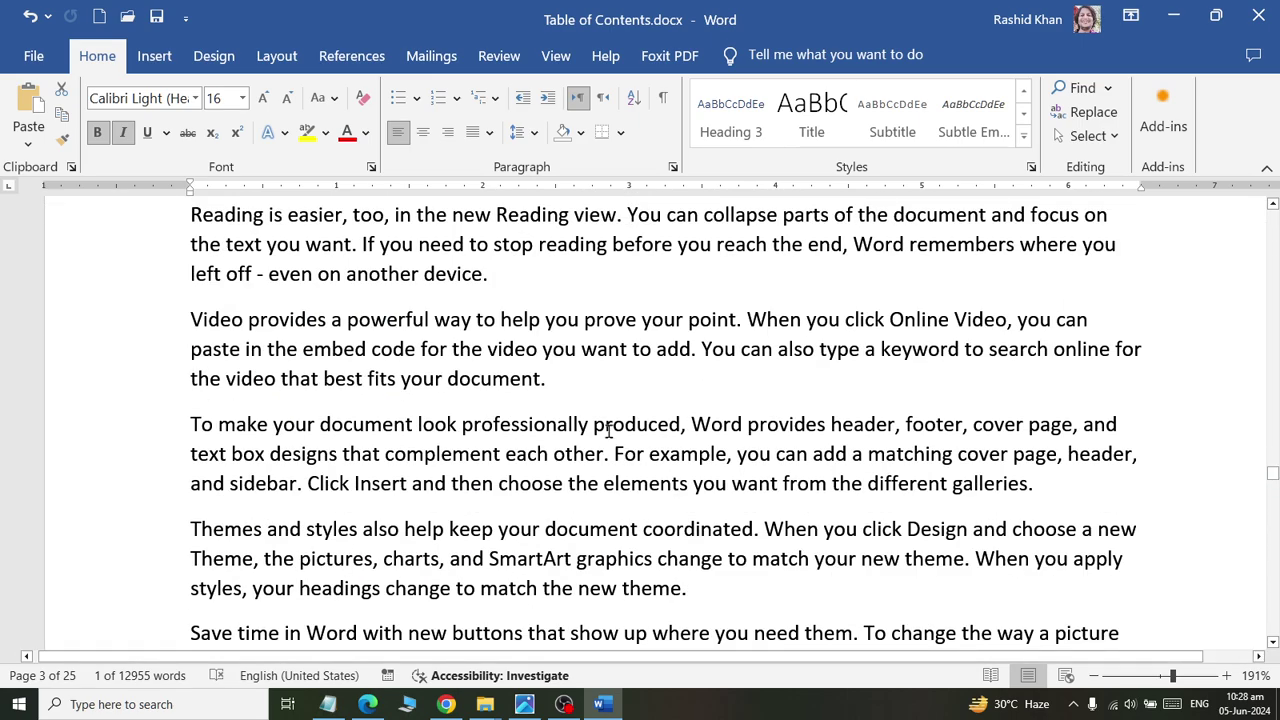
Add a new 'Online Earning' line after the video paragraph
{"action": "left_click", "coordinate": [609, 398]}
{"action": "key", "text": "Return"}
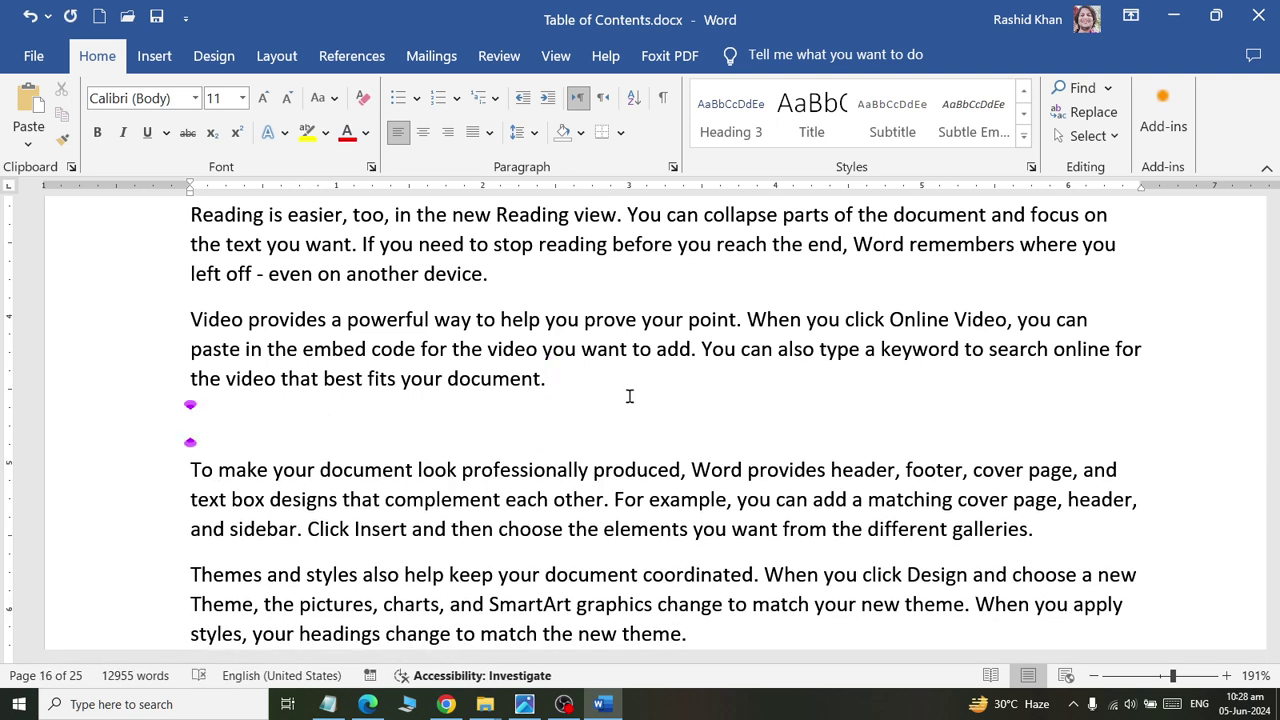
{"action": "type", "text": "OnlineEarning"}
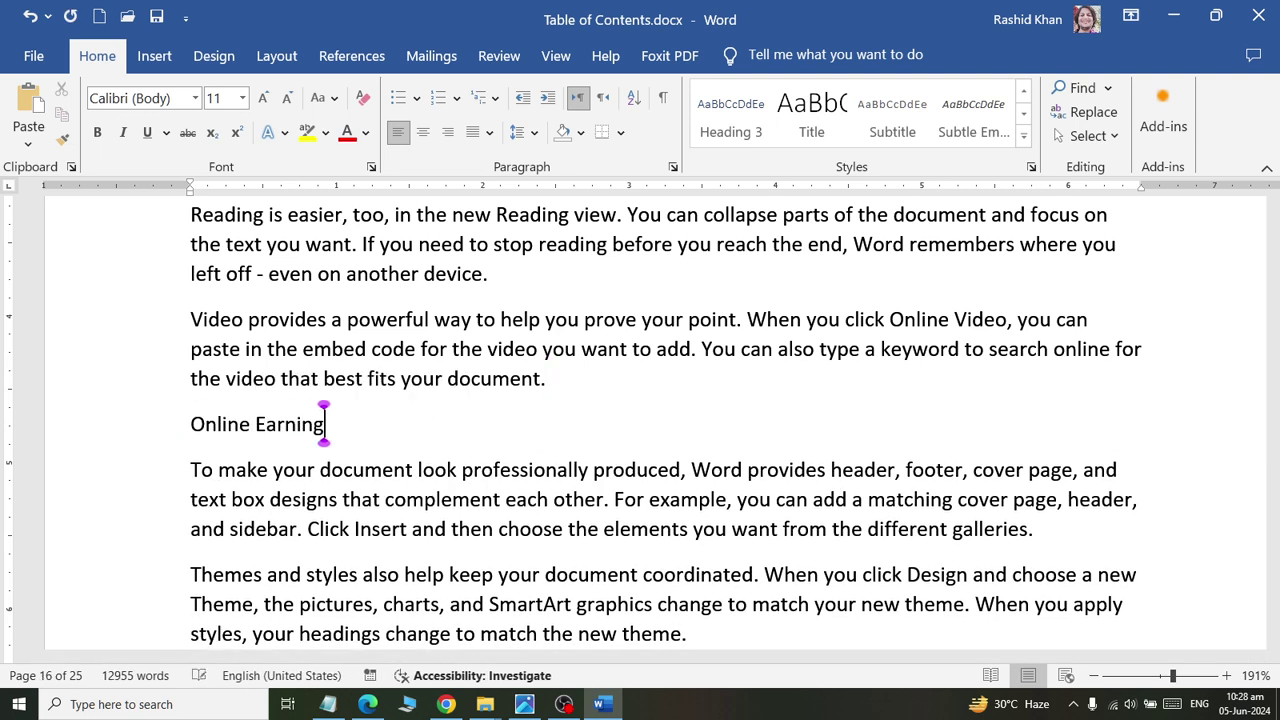
Make Online Earning a Heading 1 and insert a page break before it
{"action": "left_click_drag", "start_coordinate": [320, 424], "coordinate": [172, 428]}
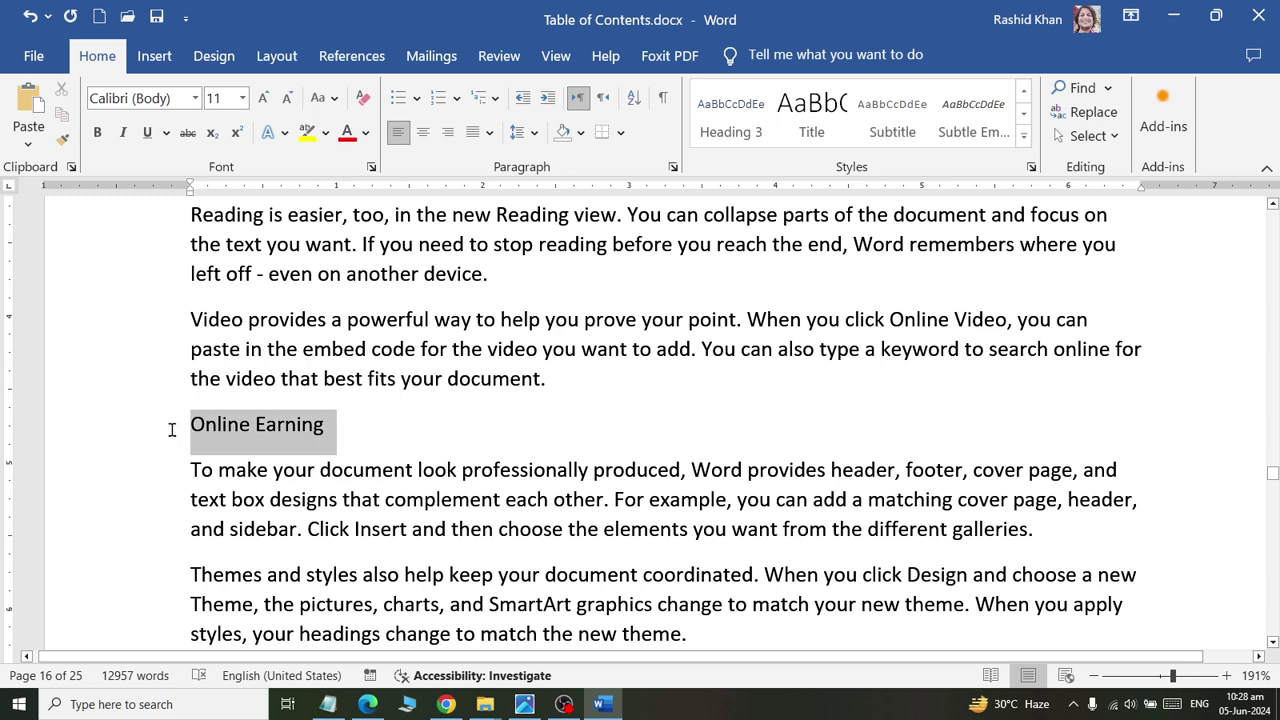
{"action": "left_click", "coordinate": [1024, 135]}
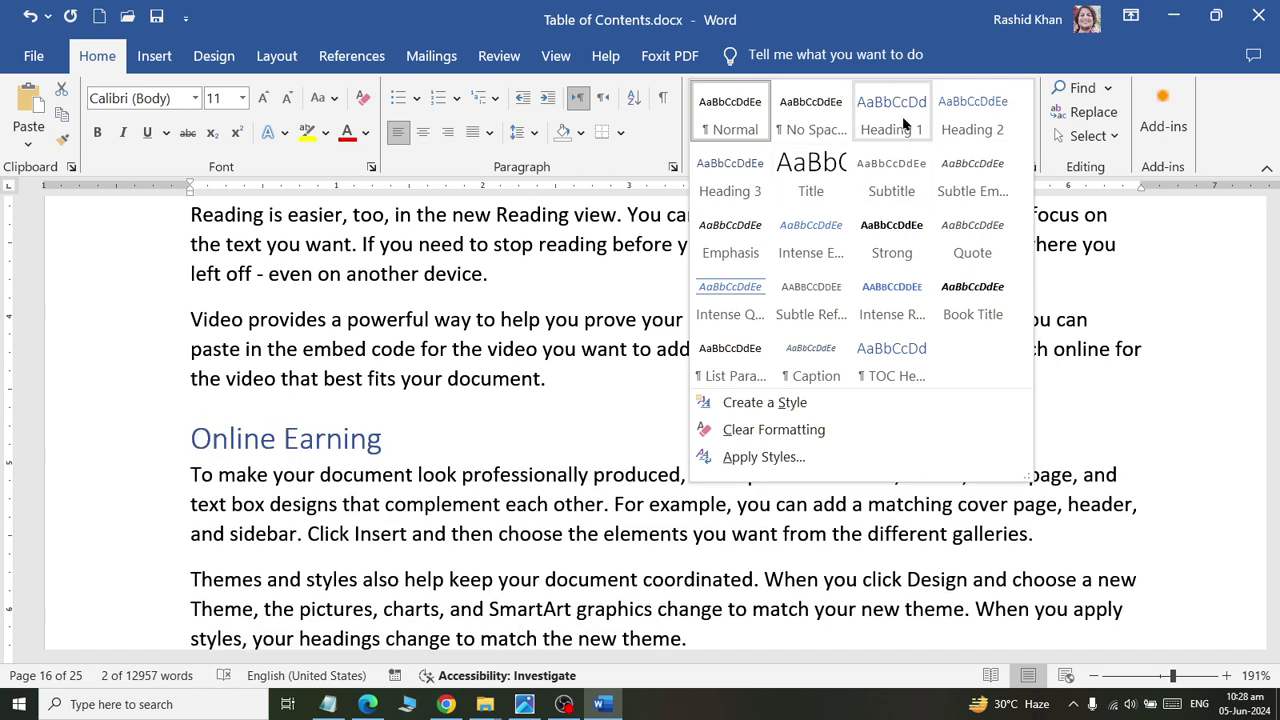
{"action": "left_click", "coordinate": [889, 115]}
{"action": "left_click", "coordinate": [398, 492]}
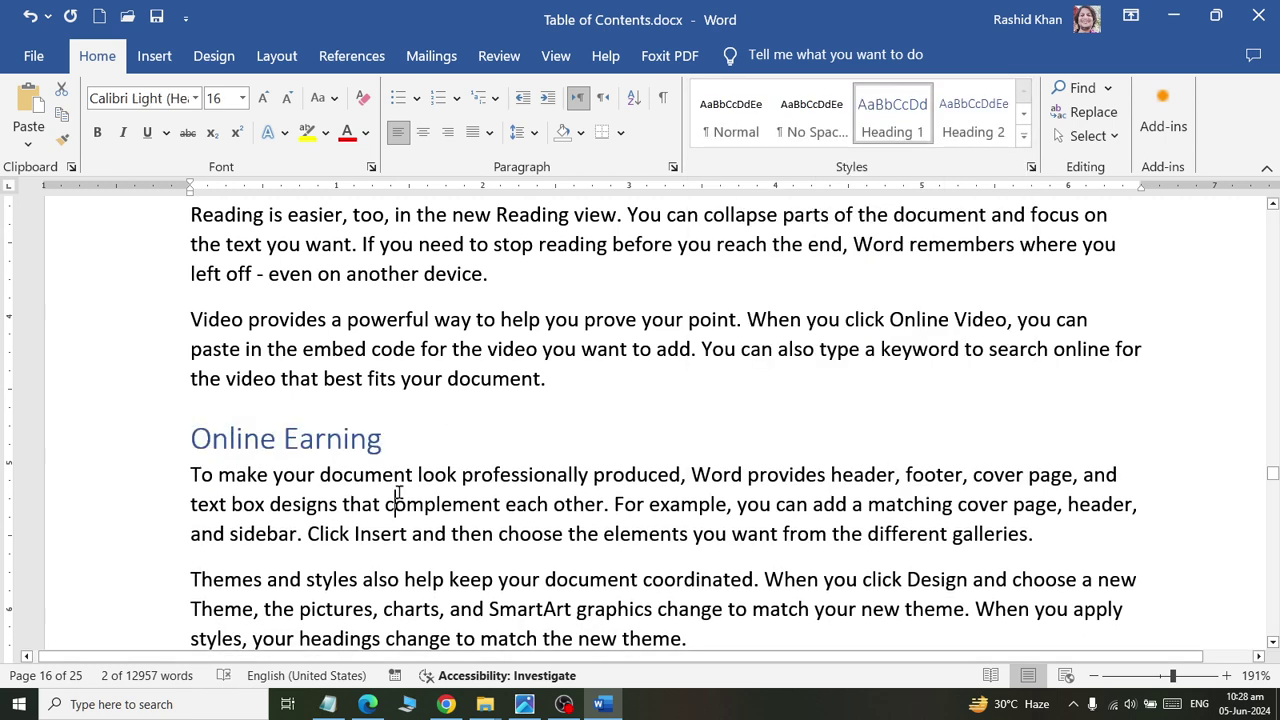
{"action": "left_click", "coordinate": [743, 400]}
{"action": "key", "text": "ctrl+Return"}
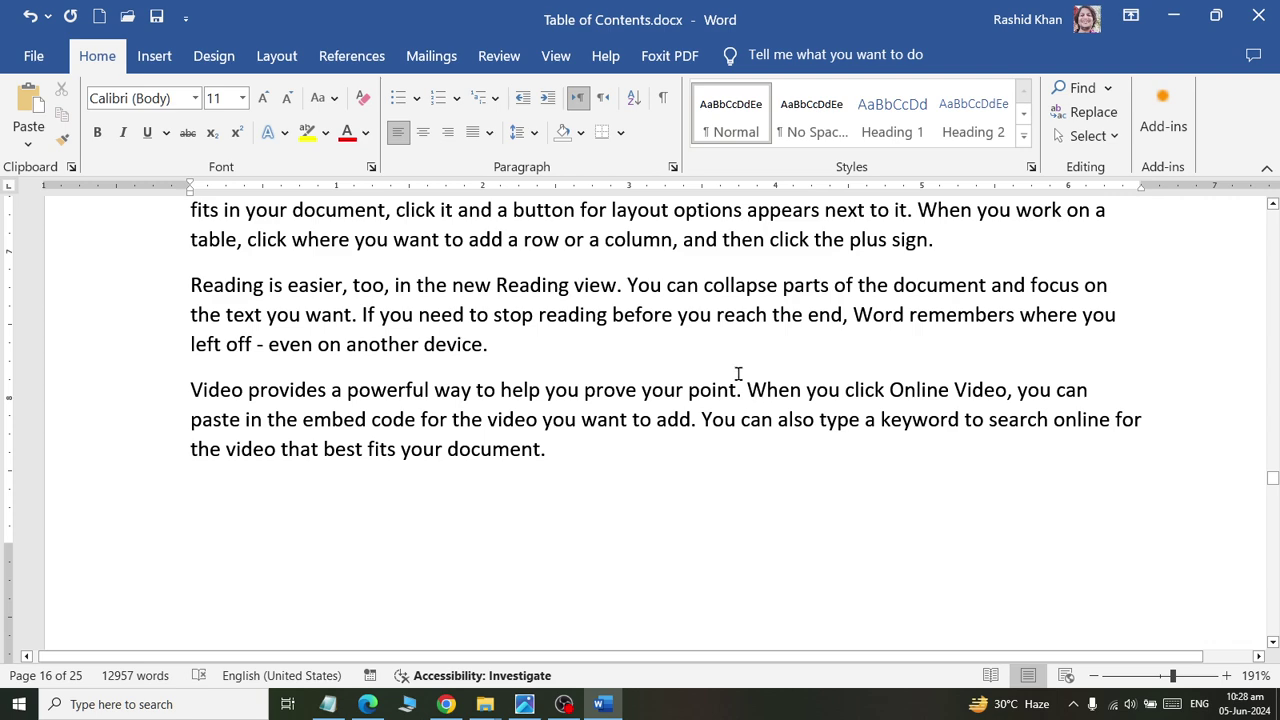
Show the Navigation Pane and jump to Laptop, Robotics, Keyboard, Mouse, Hard Disk, Smart Phone
{"action": "left_click", "coordinate": [556, 56]}
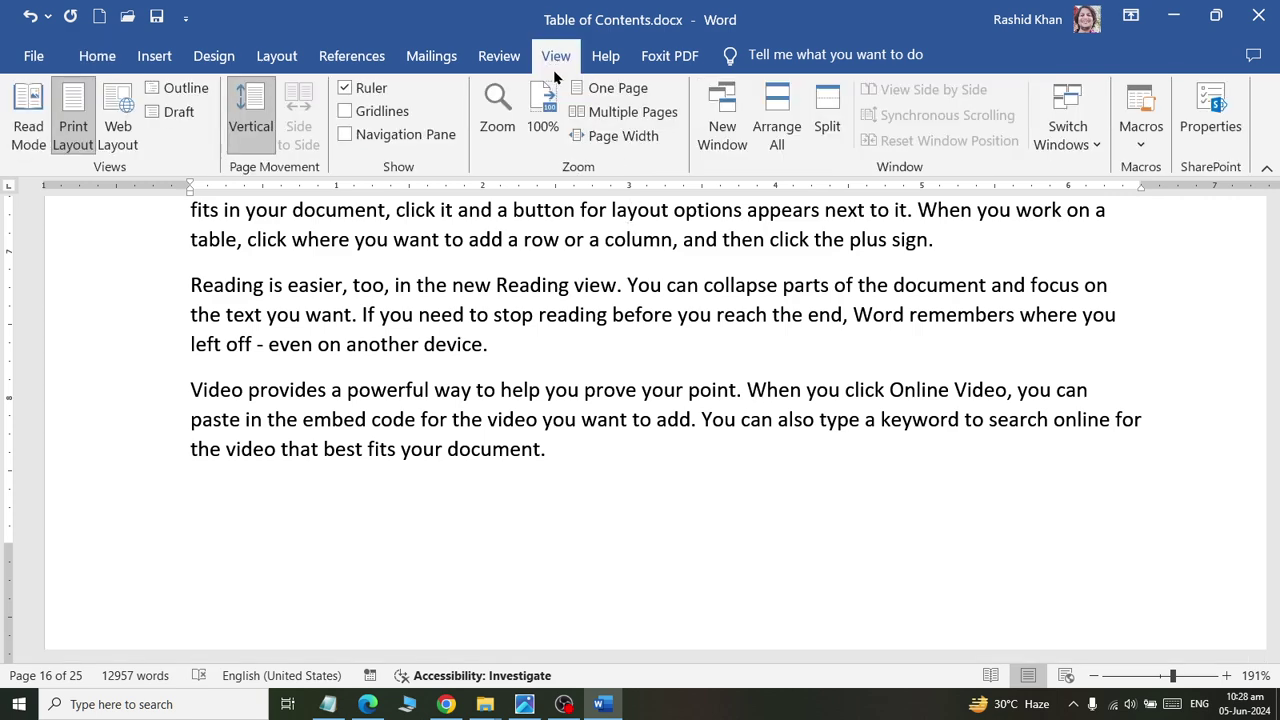
{"action": "left_click", "coordinate": [395, 134]}
{"action": "scroll", "coordinate": [124, 402], "scroll_direction": "up", "scroll_amount": 2}
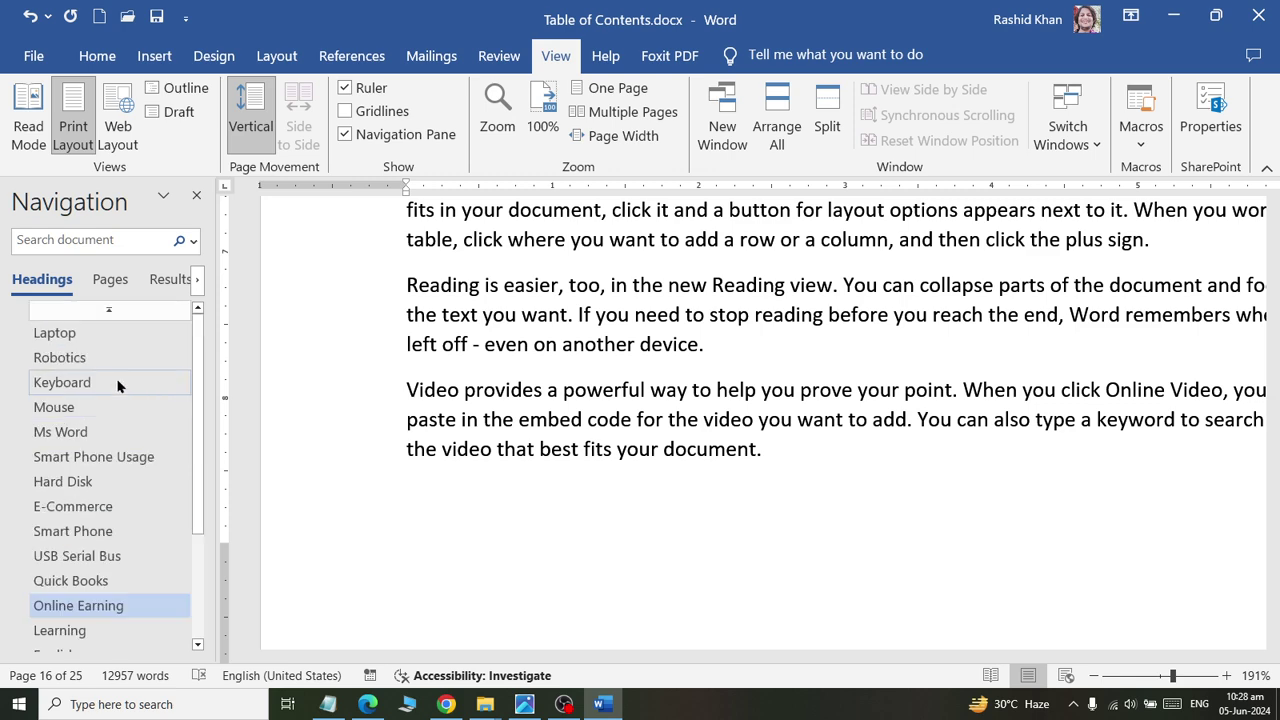
{"action": "left_click", "coordinate": [66, 336]}
{"action": "left_click", "coordinate": [62, 360]}
{"action": "left_click", "coordinate": [62, 383]}
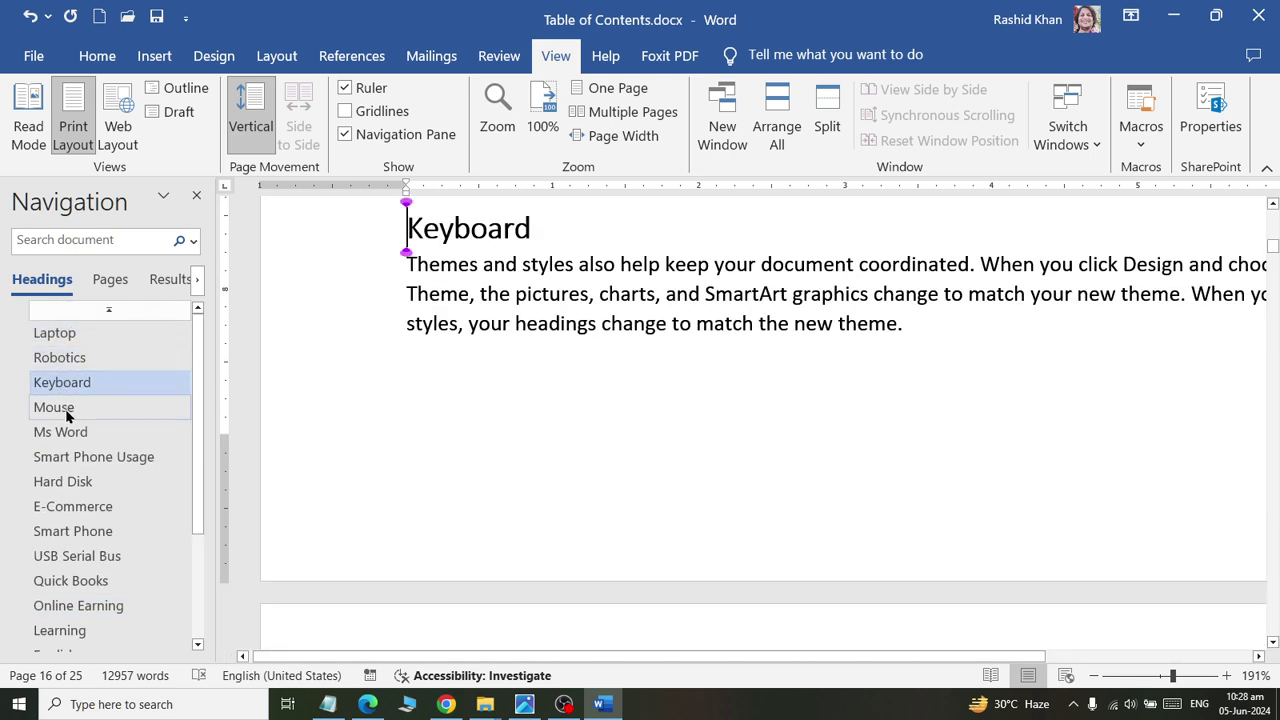
{"action": "left_click", "coordinate": [60, 407]}
{"action": "left_click", "coordinate": [62, 481]}
{"action": "left_click", "coordinate": [66, 531]}
Collapse Movies, jump through further headings ending at Mouse, then hide the Navigation Pane
{"action": "scroll", "coordinate": [81, 540], "scroll_direction": "down", "scroll_amount": 3}
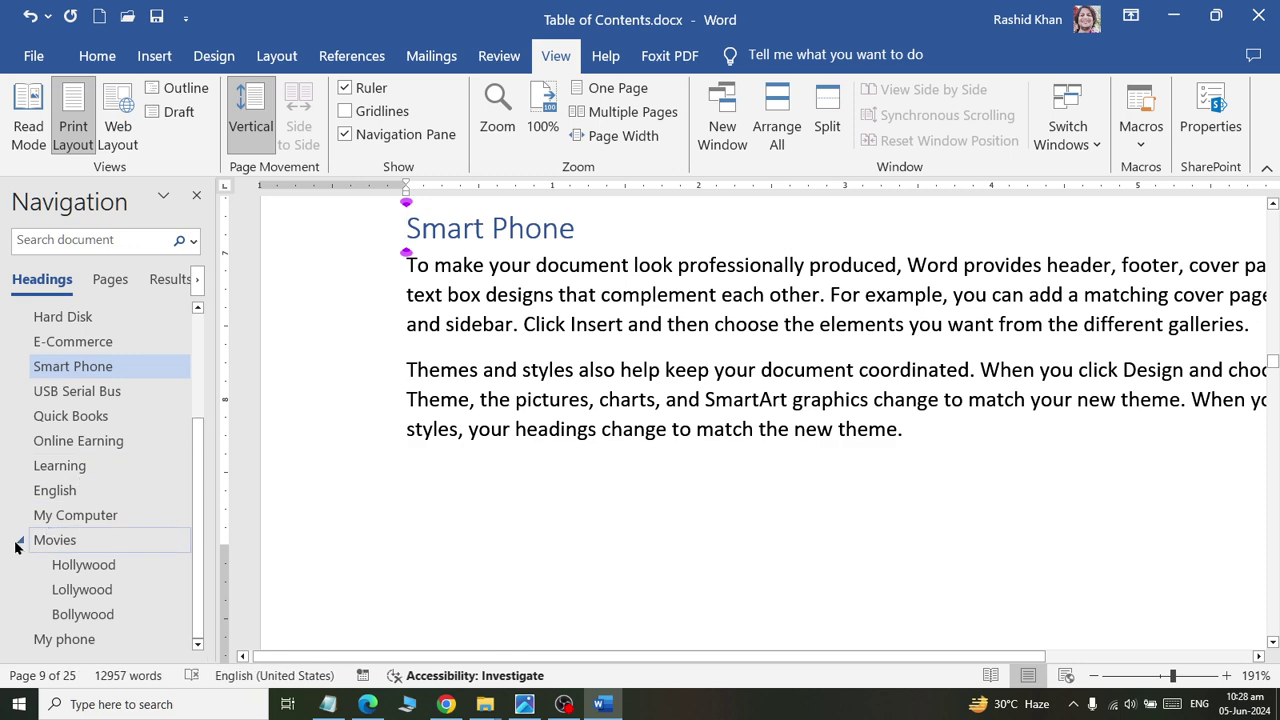
{"action": "left_click", "coordinate": [16, 546]}
{"action": "left_click", "coordinate": [84, 526]}
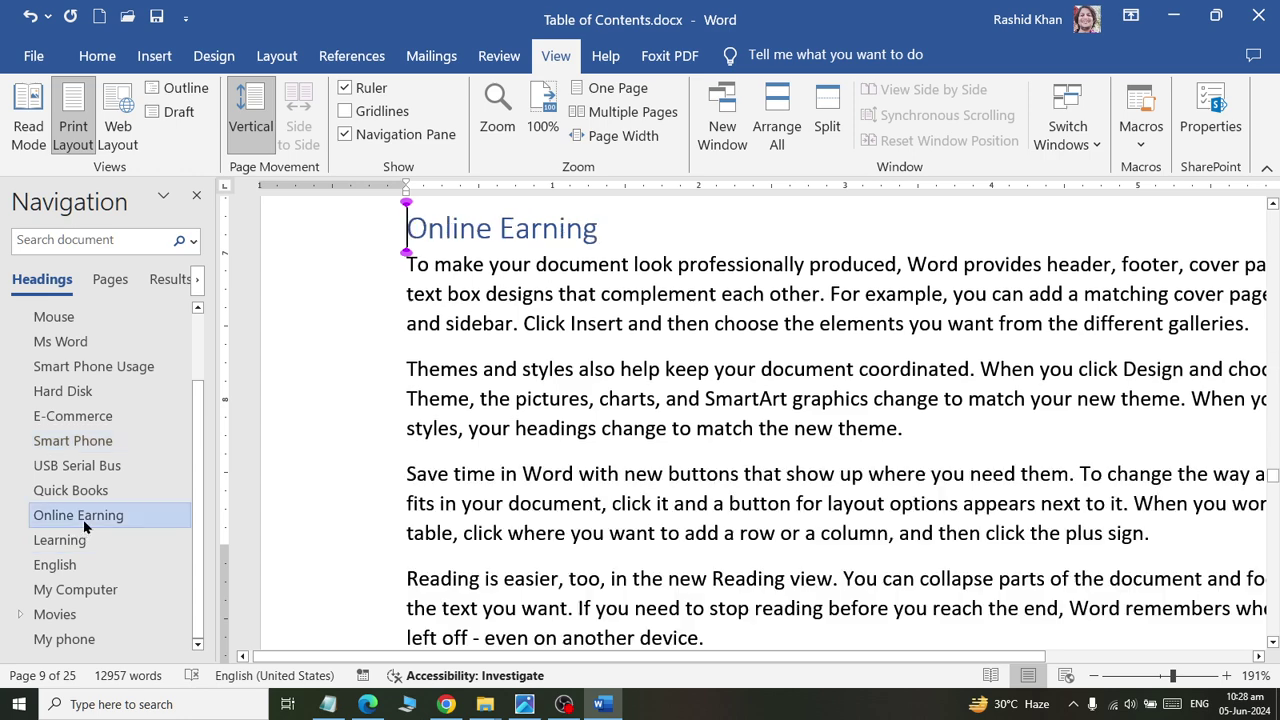
{"action": "left_click", "coordinate": [64, 640]}
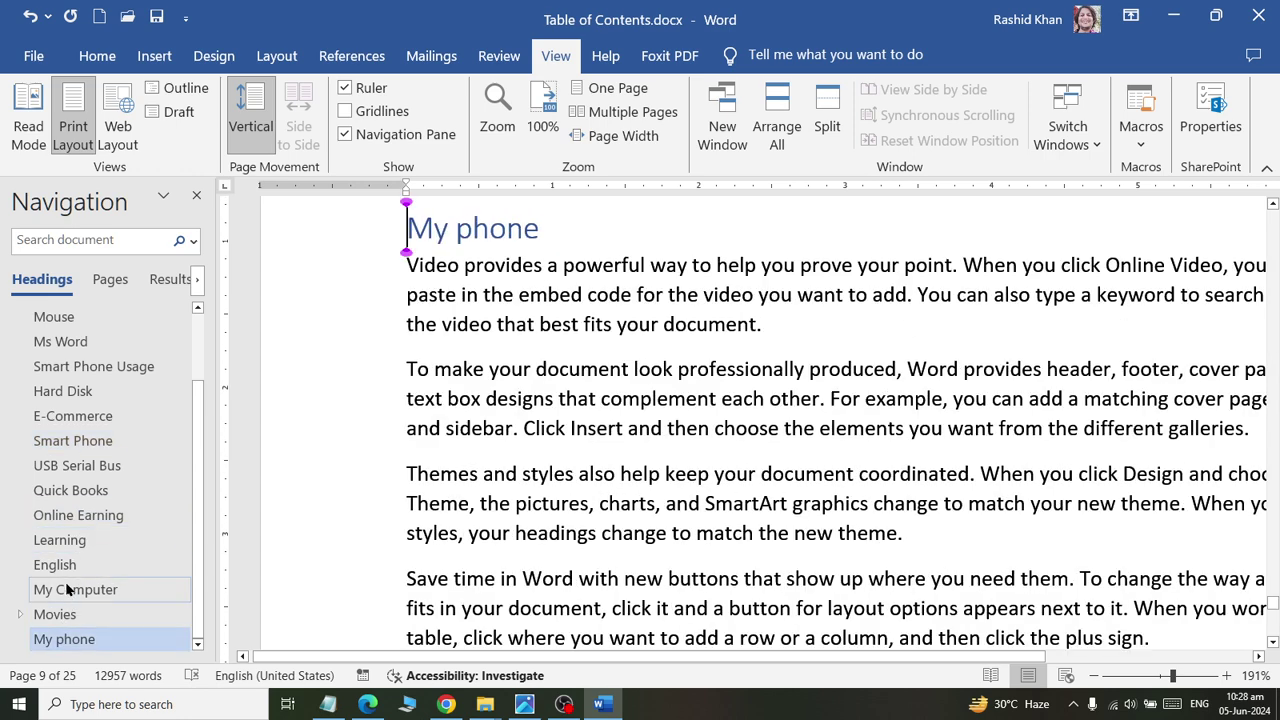
{"action": "left_click", "coordinate": [66, 542]}
{"action": "left_click", "coordinate": [76, 489]}
{"action": "left_click", "coordinate": [68, 418]}
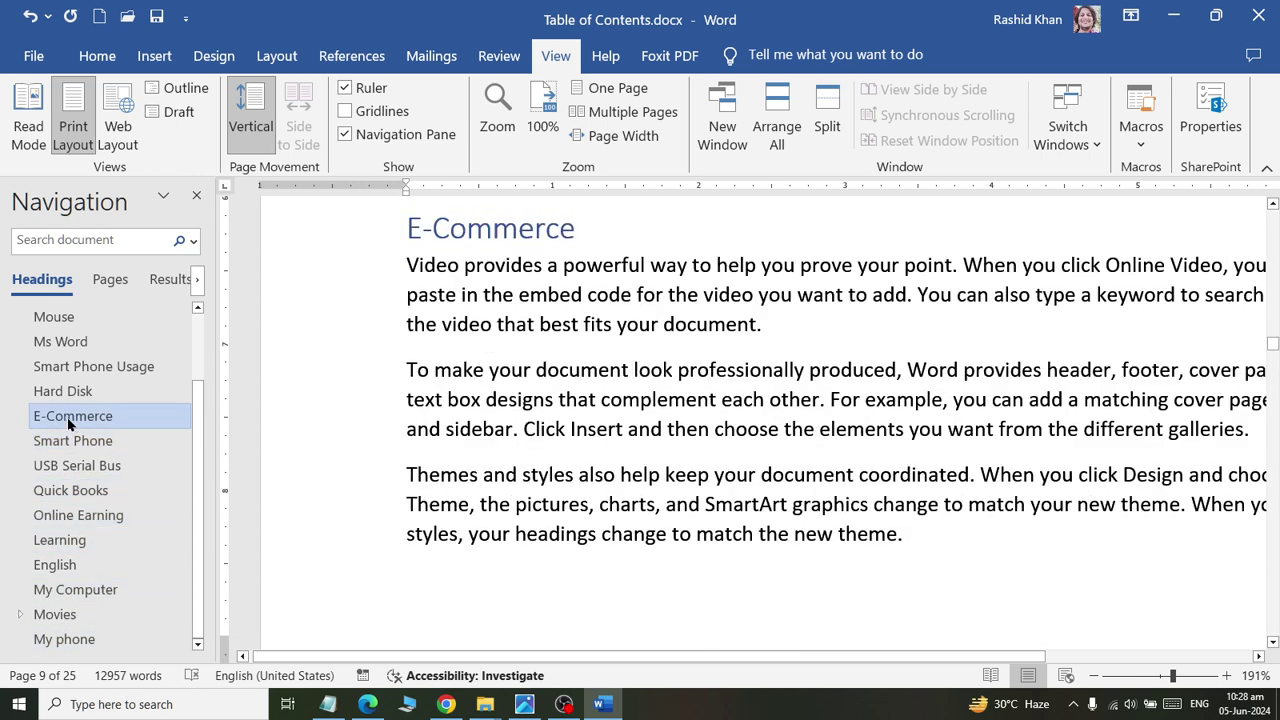
{"action": "left_click", "coordinate": [64, 392]}
{"action": "left_click", "coordinate": [60, 367]}
{"action": "left_click", "coordinate": [56, 320]}
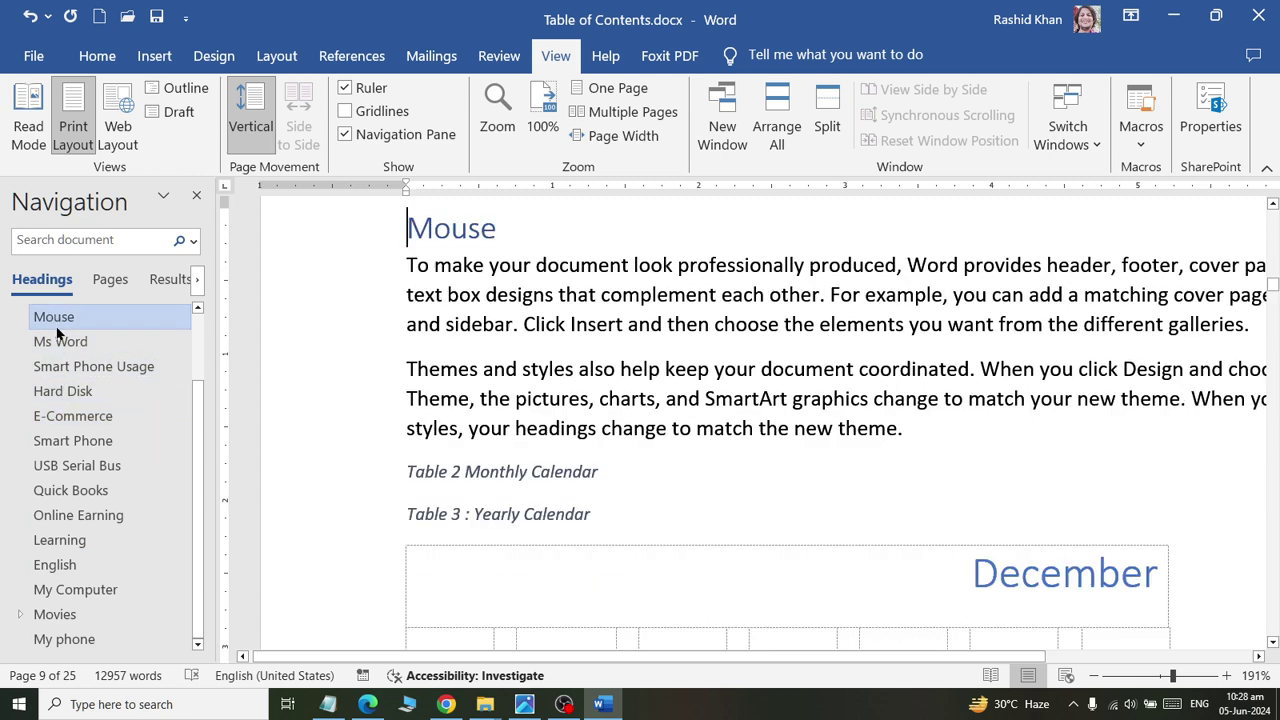
{"action": "left_click", "coordinate": [344, 134]}
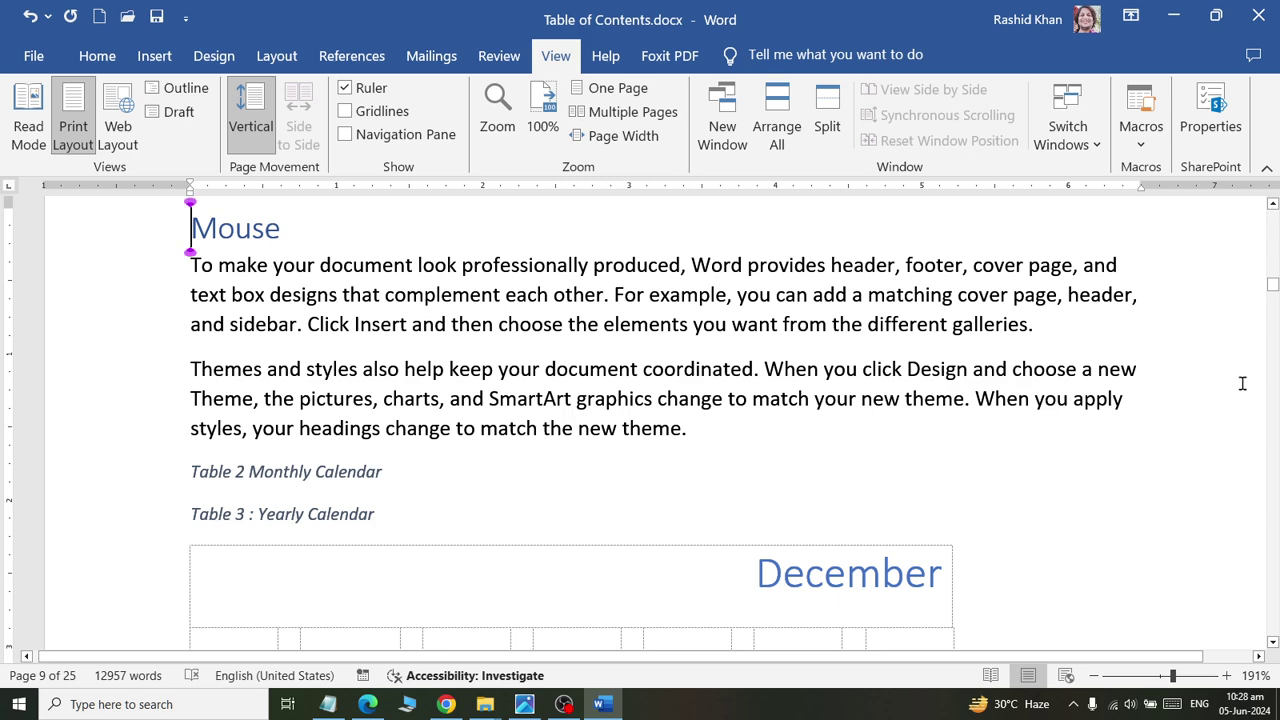
Insert a blank page before the TABLE OF CONTENTS title
{"action": "left_click_drag", "start_coordinate": [1273, 287], "coordinate": [1272, 212]}
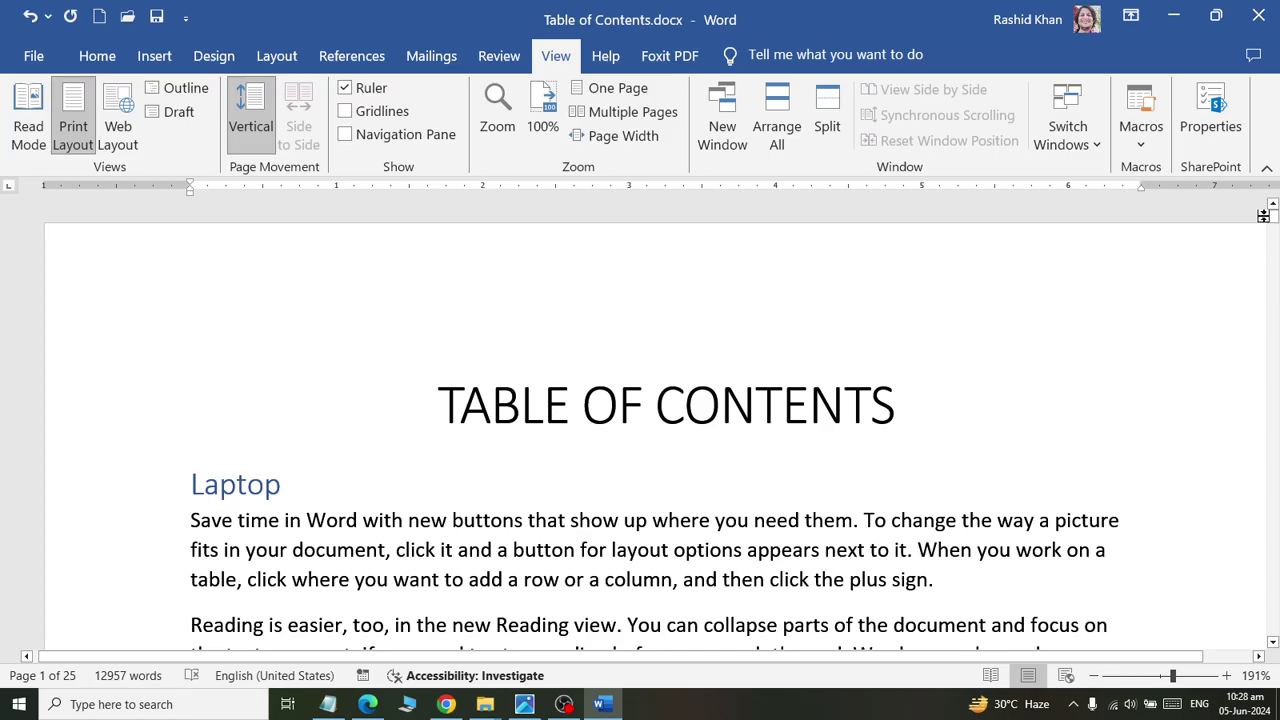
{"action": "left_click_drag", "start_coordinate": [1275, 222], "coordinate": [1258, 160]}
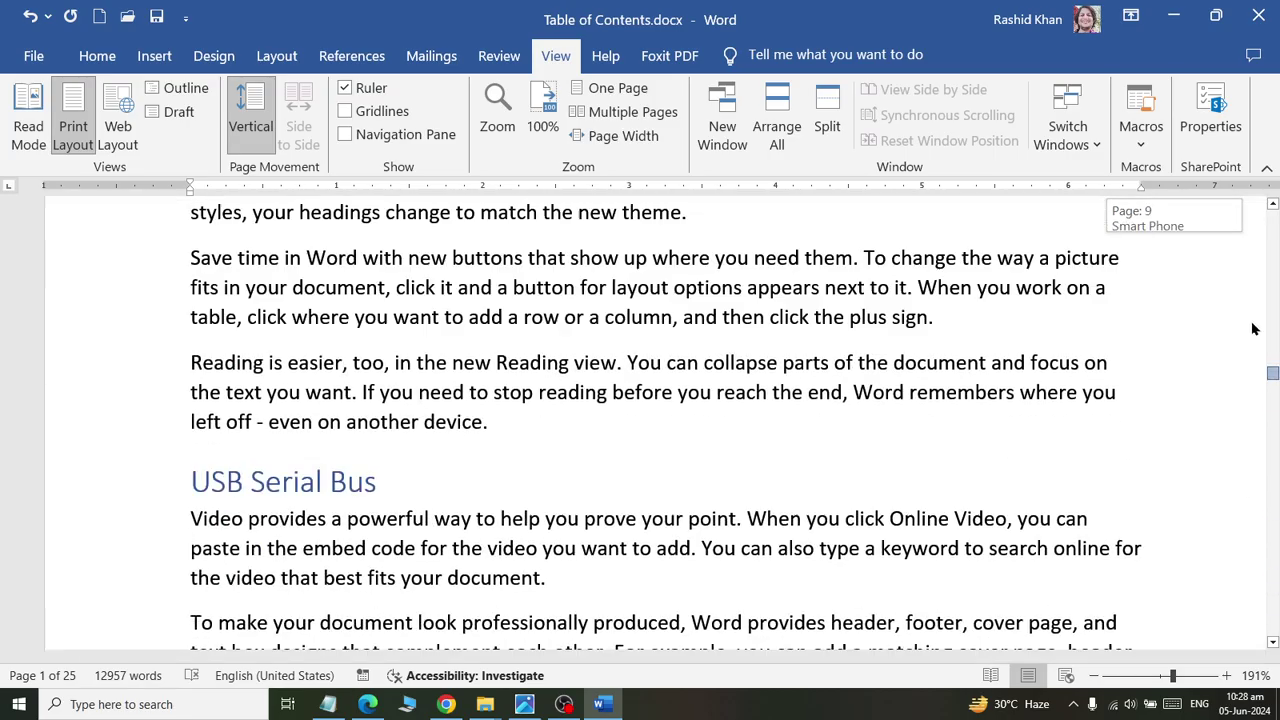
{"action": "left_click", "coordinate": [426, 403]}
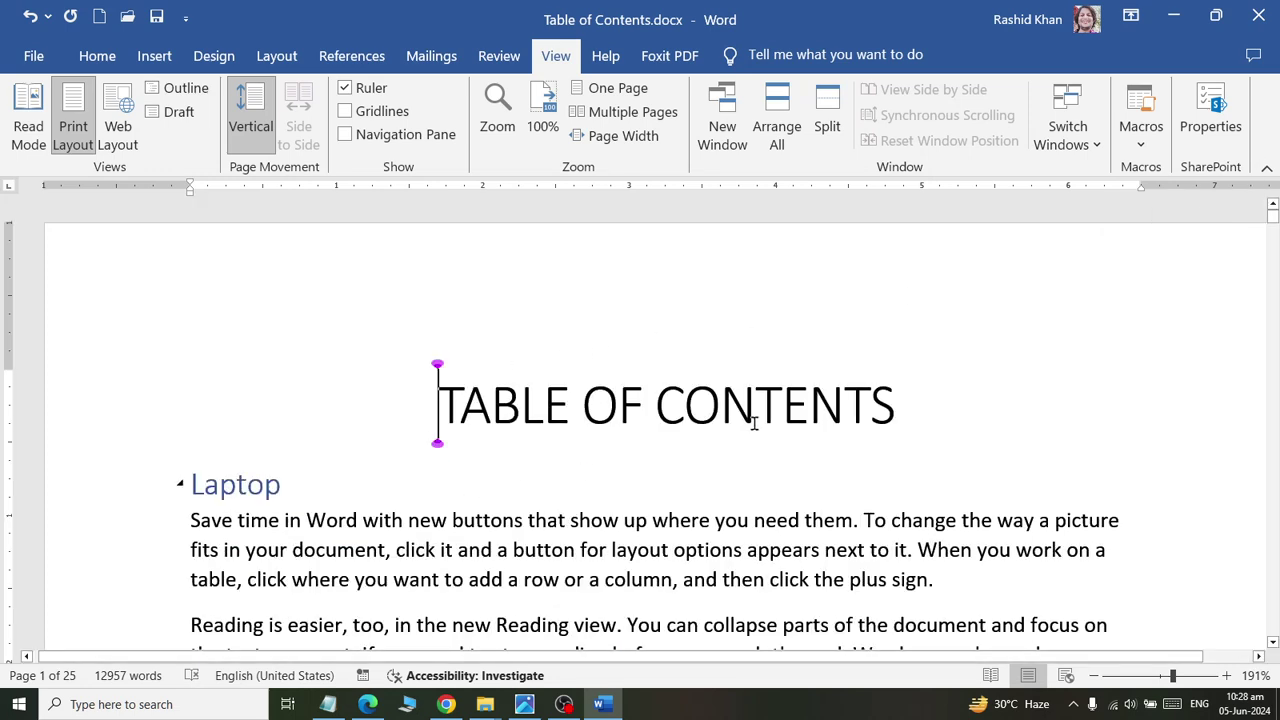
{"action": "key", "text": "Home"}
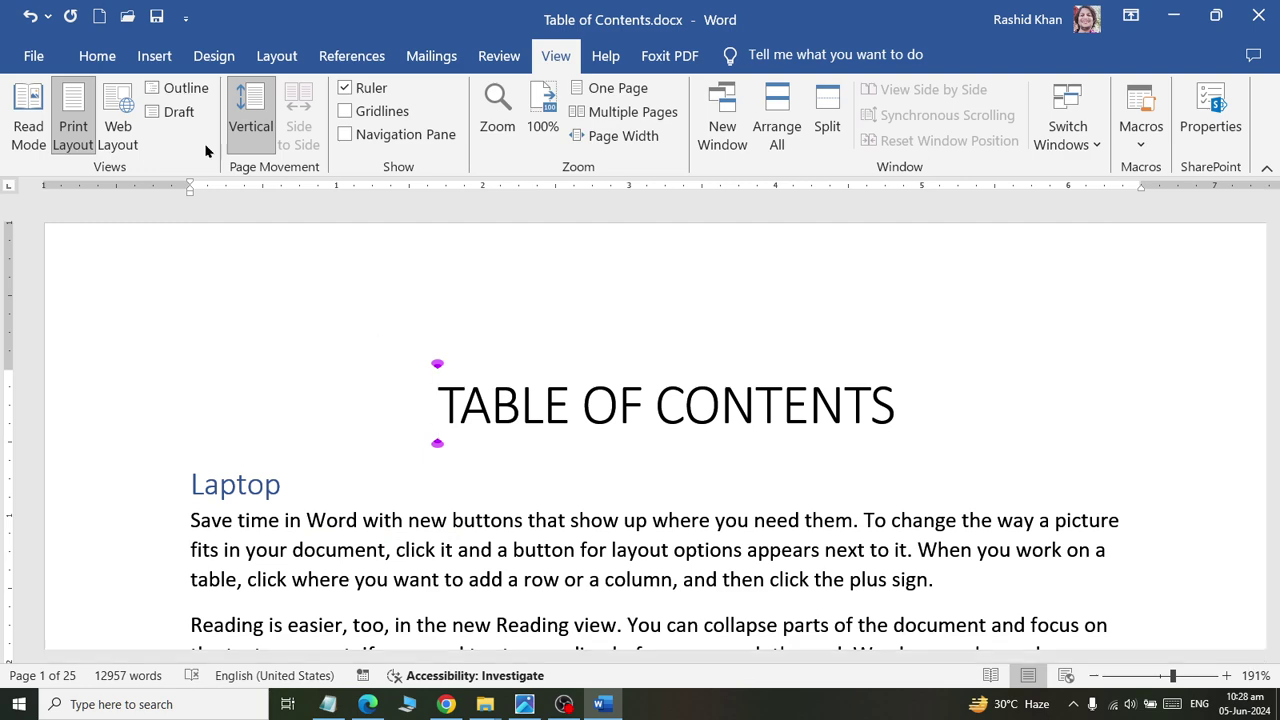
{"action": "left_click", "coordinate": [152, 56]}
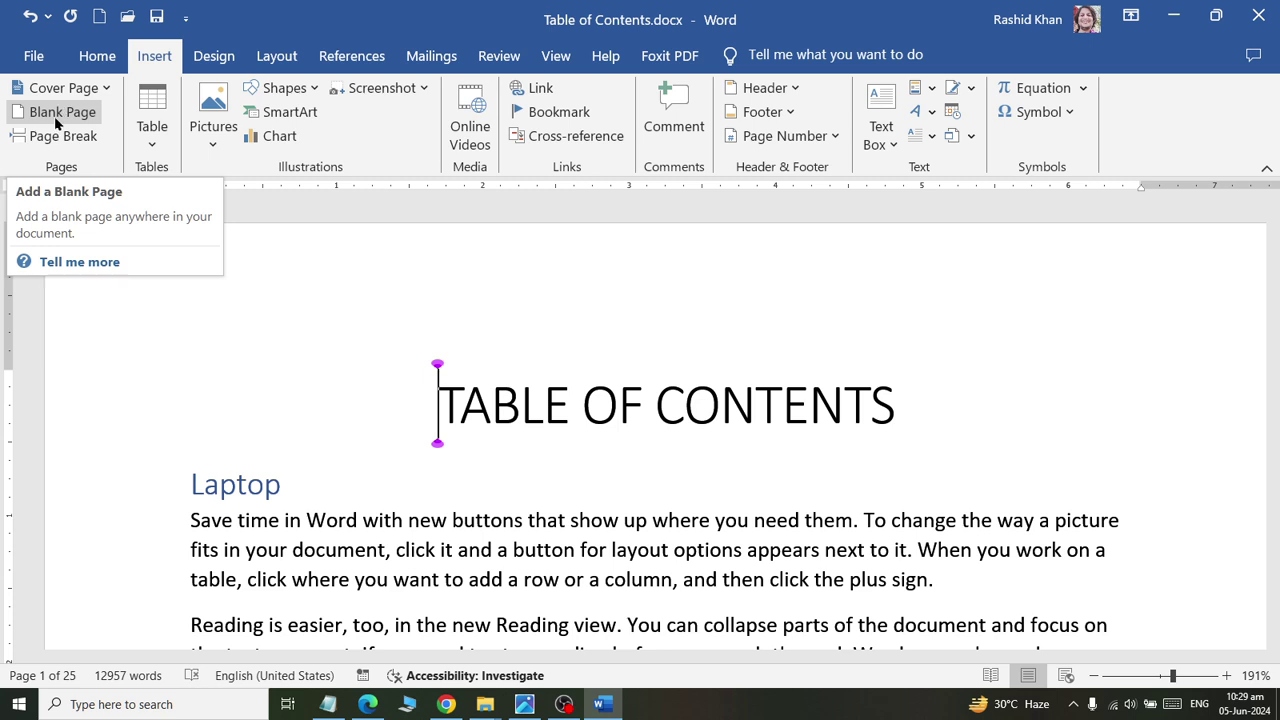
{"action": "left_click", "coordinate": [55, 116]}
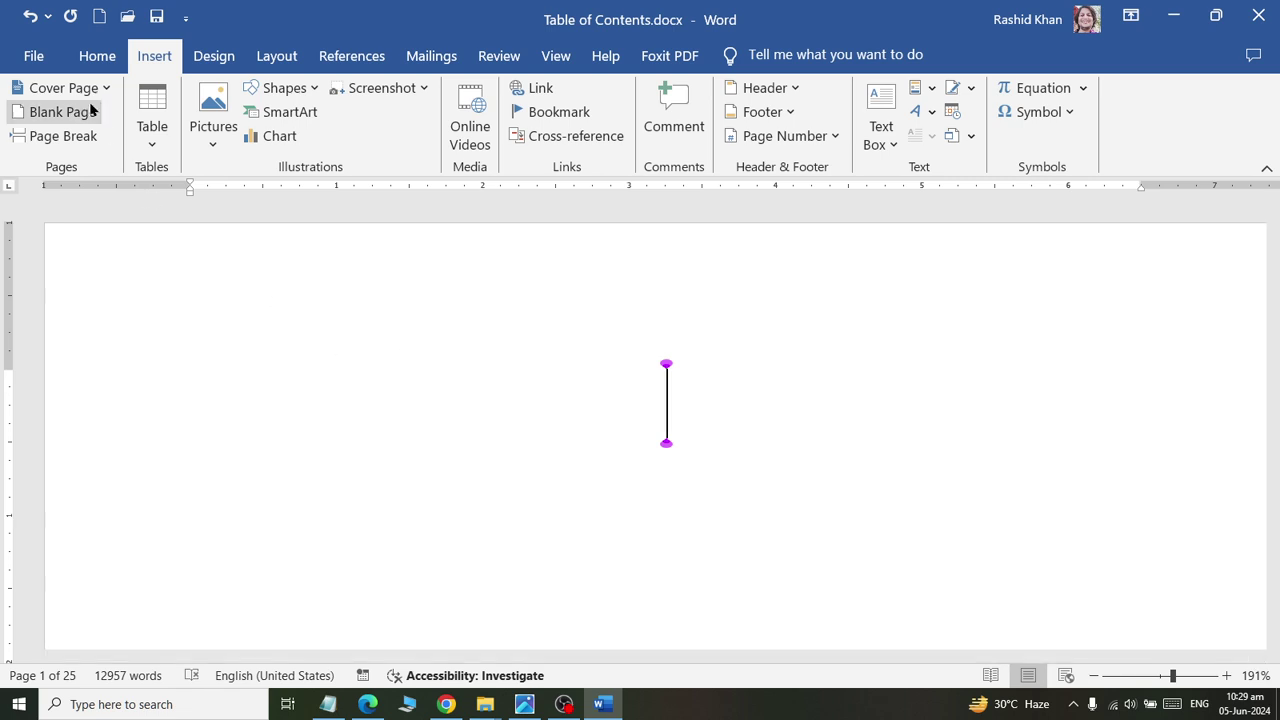
Apply the Normal style to the new blank first page
{"action": "left_click", "coordinate": [99, 58]}
{"action": "left_click", "coordinate": [745, 118]}
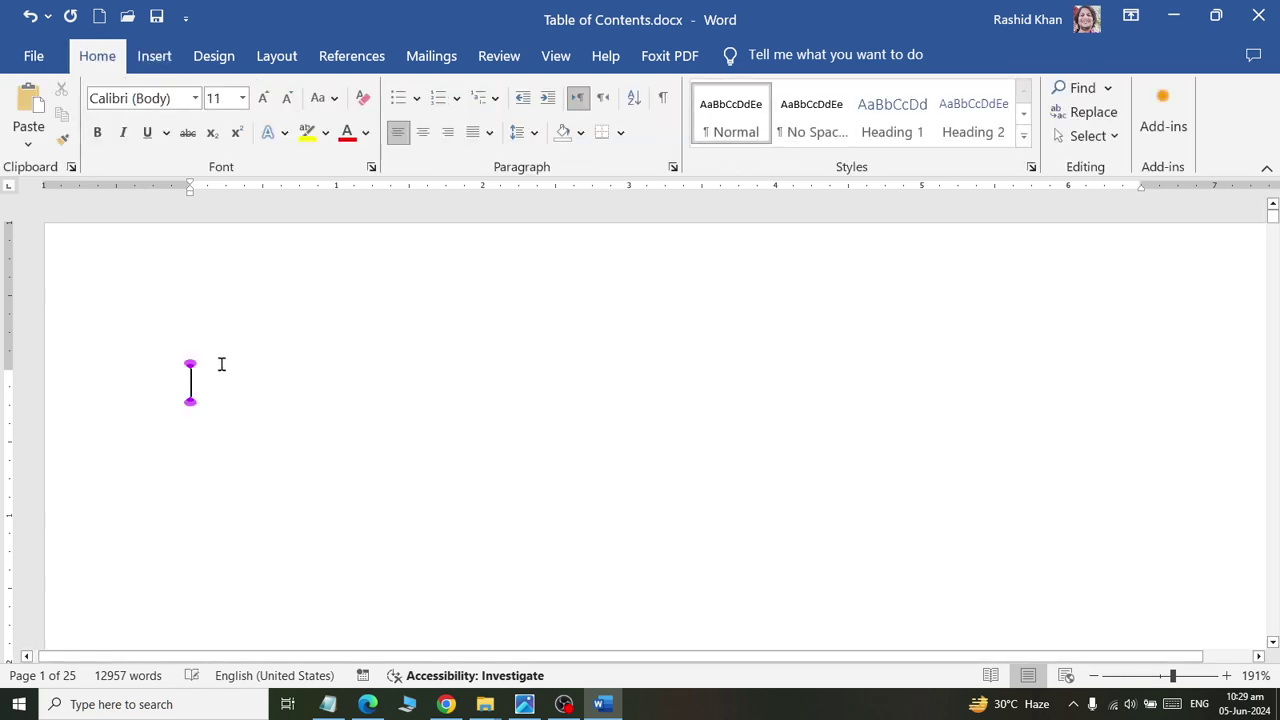
{"action": "double_click", "coordinate": [220, 363]}
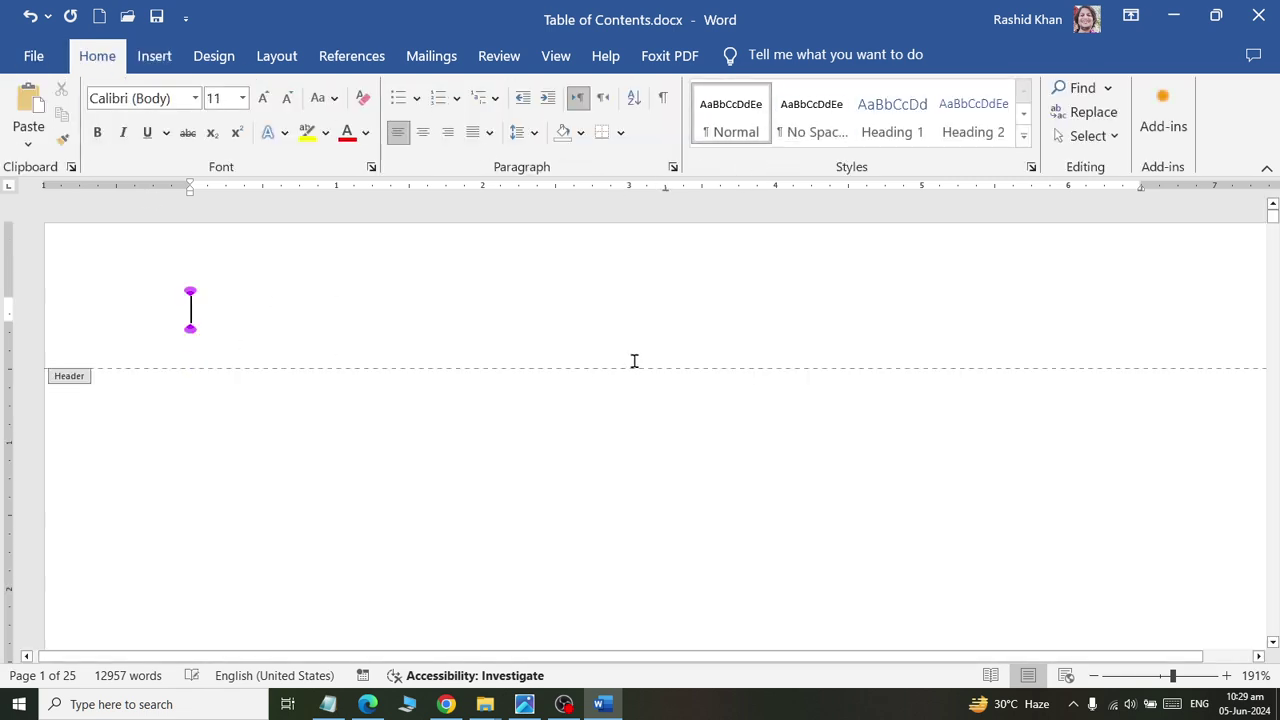
{"action": "double_click", "coordinate": [241, 418]}
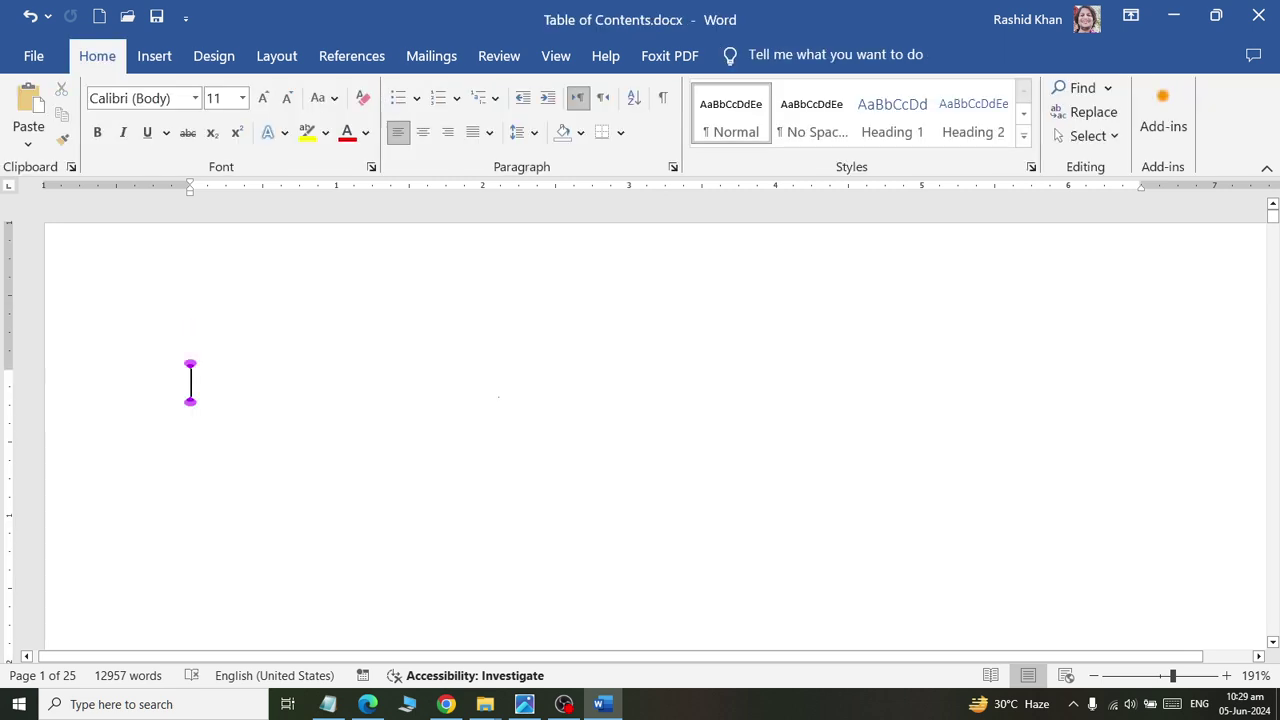
{"action": "left_click", "coordinate": [366, 56]}
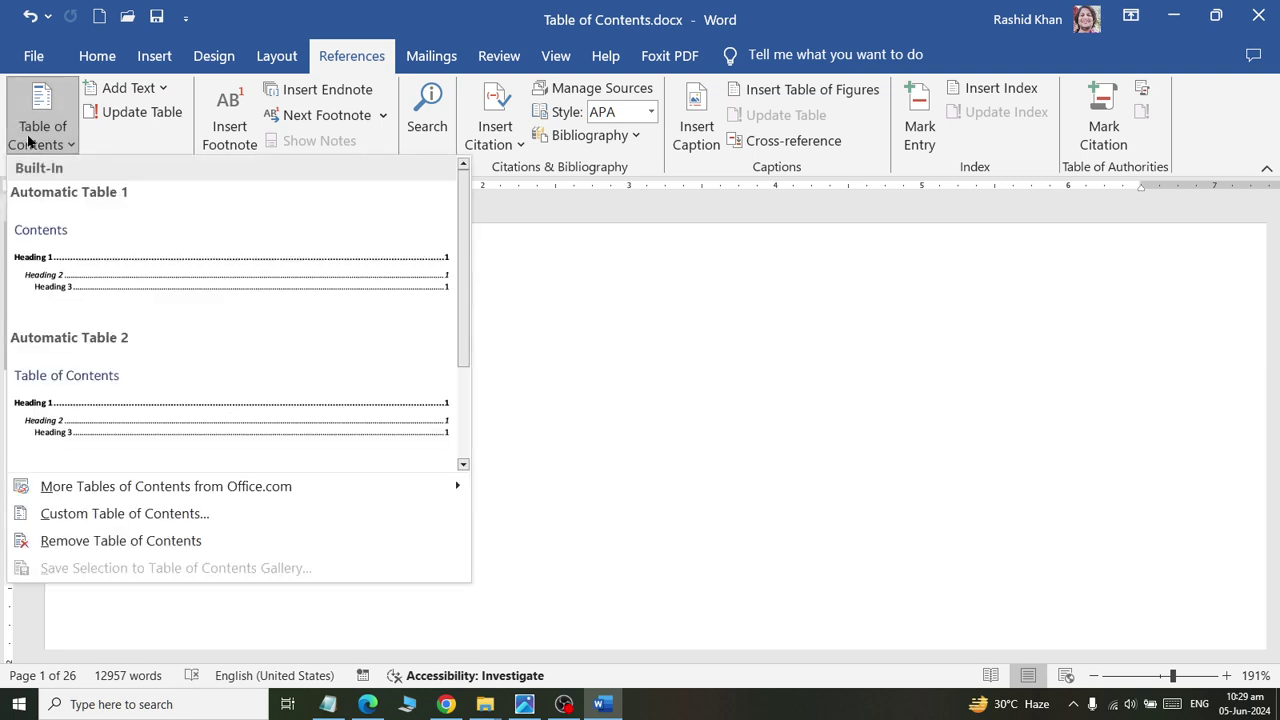
Browse the Table of Contents layouts and insert a Manual Table
{"action": "left_click", "coordinate": [91, 257]}
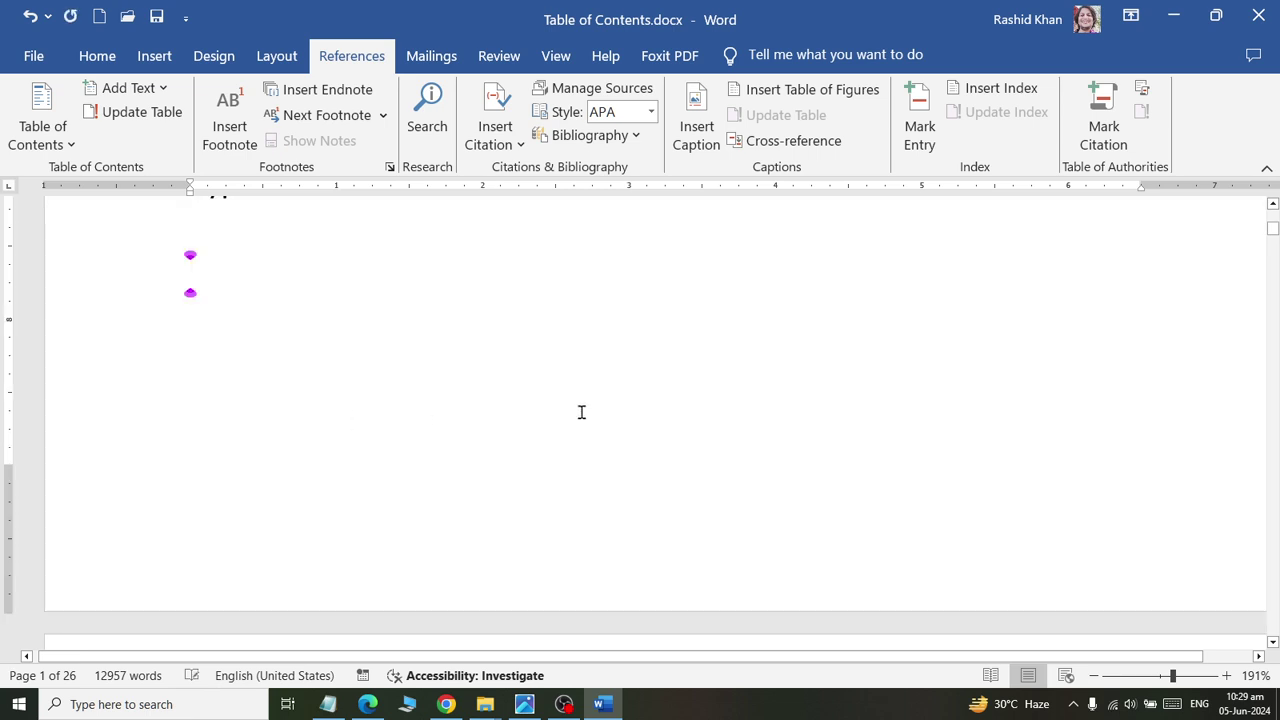
{"action": "left_click_drag", "start_coordinate": [1273, 234], "coordinate": [1273, 218]}
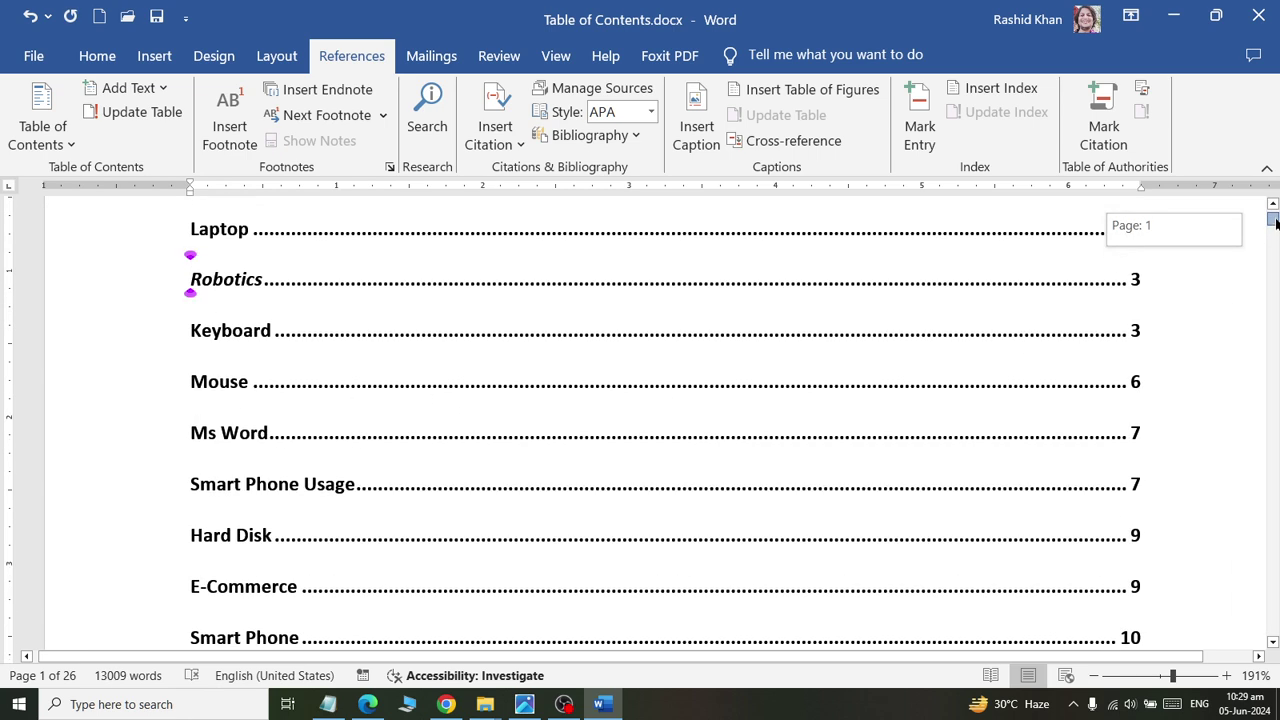
{"action": "scroll", "coordinate": [615, 414], "scroll_direction": "down", "scroll_amount": 2}
{"action": "scroll", "coordinate": [214, 380], "scroll_direction": "down", "scroll_amount": 1}
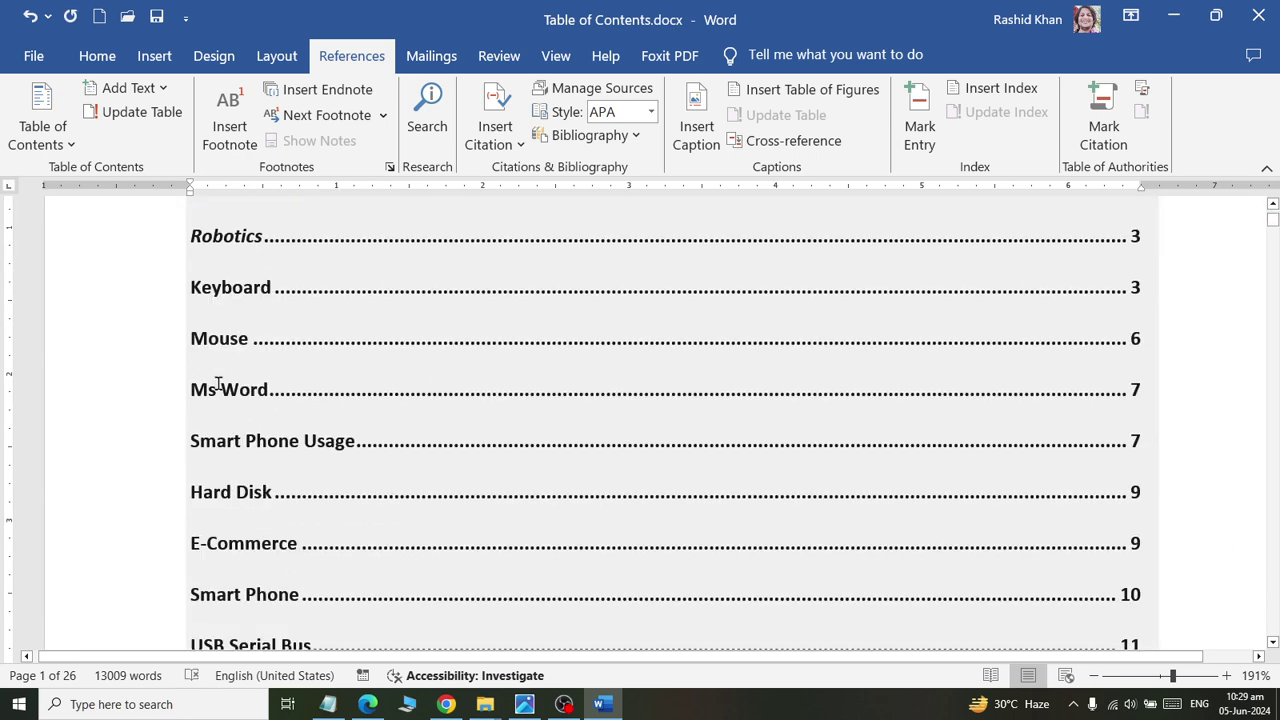
{"action": "scroll", "coordinate": [270, 508], "scroll_direction": "down", "scroll_amount": 2}
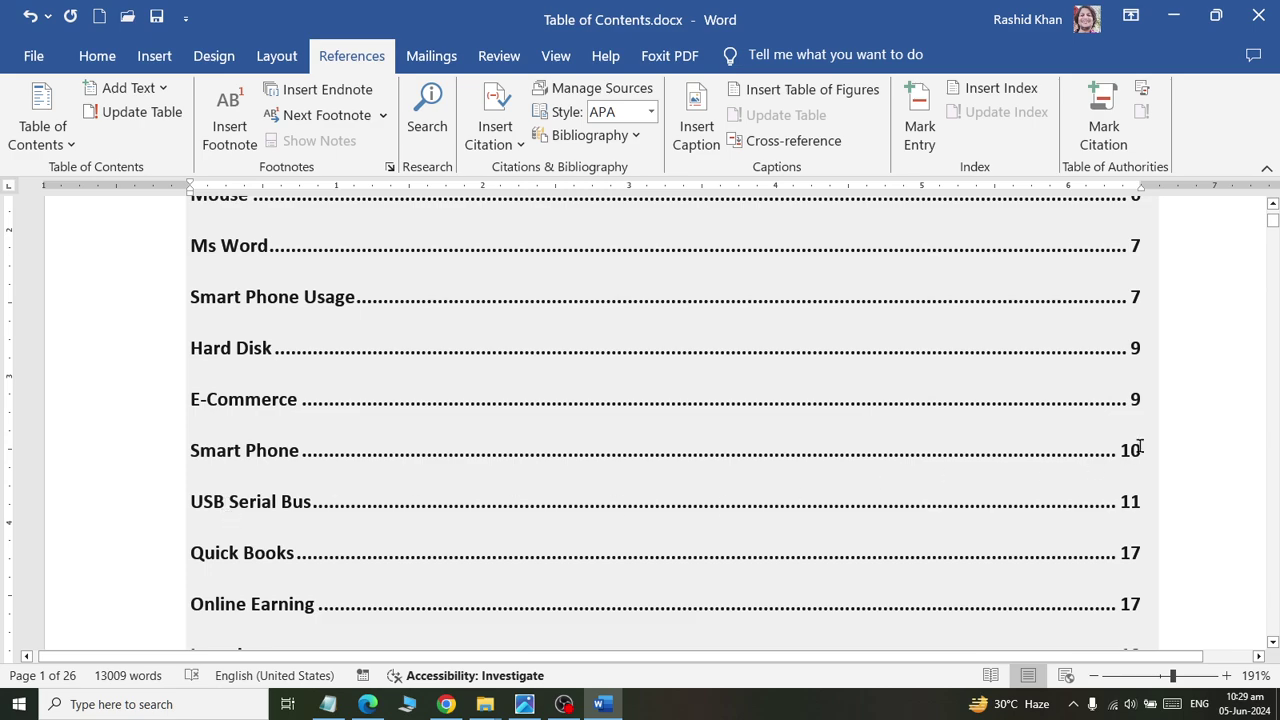
{"action": "scroll", "coordinate": [1140, 448], "scroll_direction": "down", "scroll_amount": 5}
{"action": "scroll", "coordinate": [1143, 454], "scroll_direction": "down", "scroll_amount": 3}
{"action": "scroll", "coordinate": [1145, 457], "scroll_direction": "down", "scroll_amount": 1}
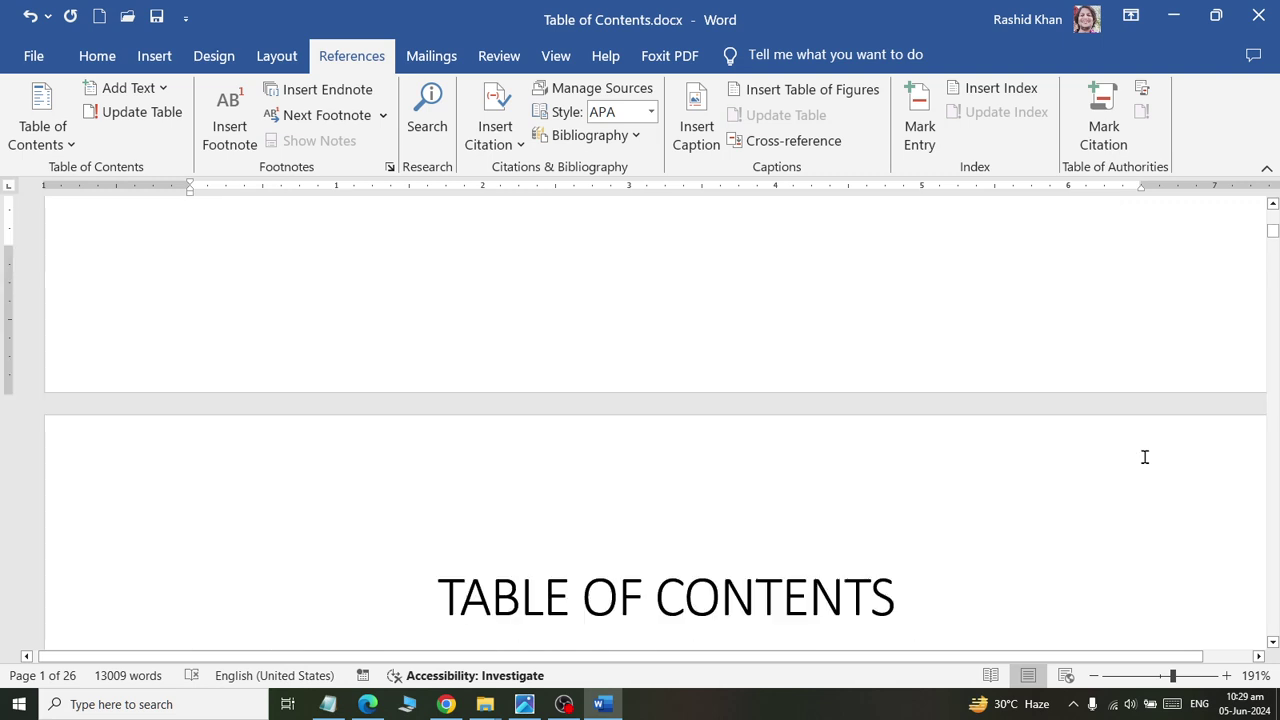
{"action": "scroll", "coordinate": [1145, 457], "scroll_direction": "up", "scroll_amount": 10}
{"action": "scroll", "coordinate": [1143, 457], "scroll_direction": "up", "scroll_amount": 5}
{"action": "left_click", "coordinate": [28, 143]}
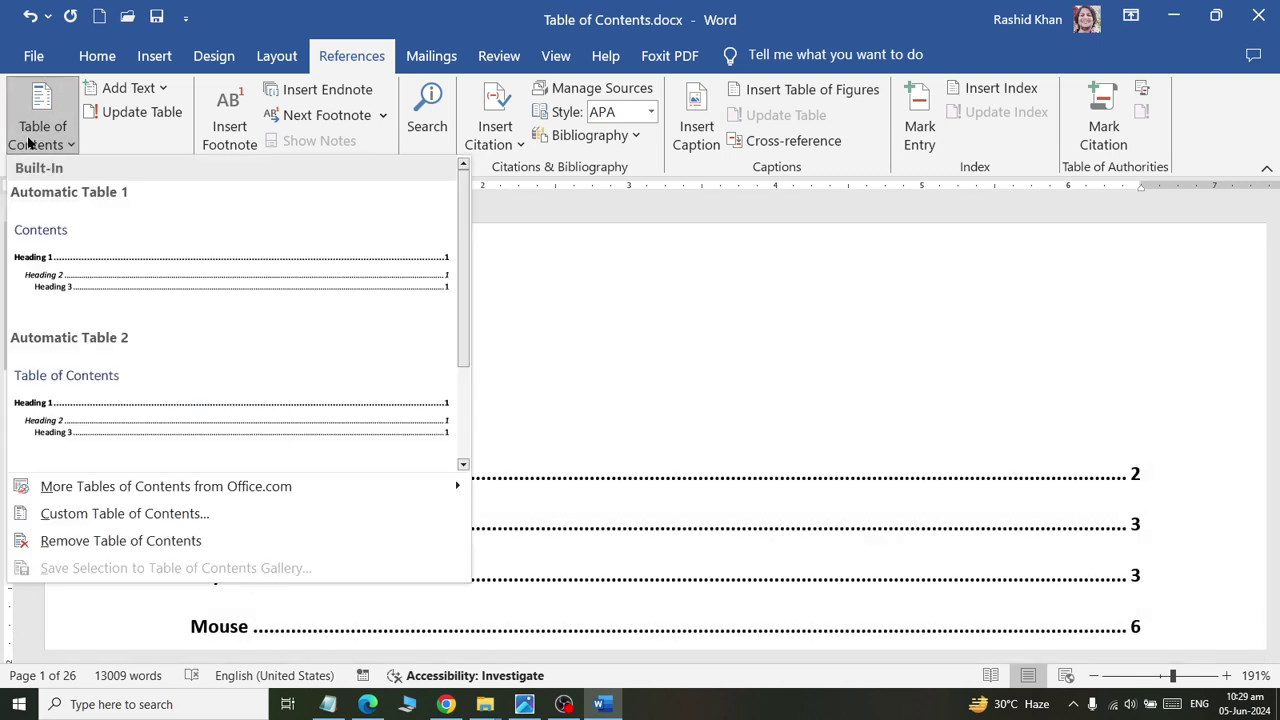
{"action": "left_click", "coordinate": [26, 389]}
{"action": "left_click", "coordinate": [54, 133]}
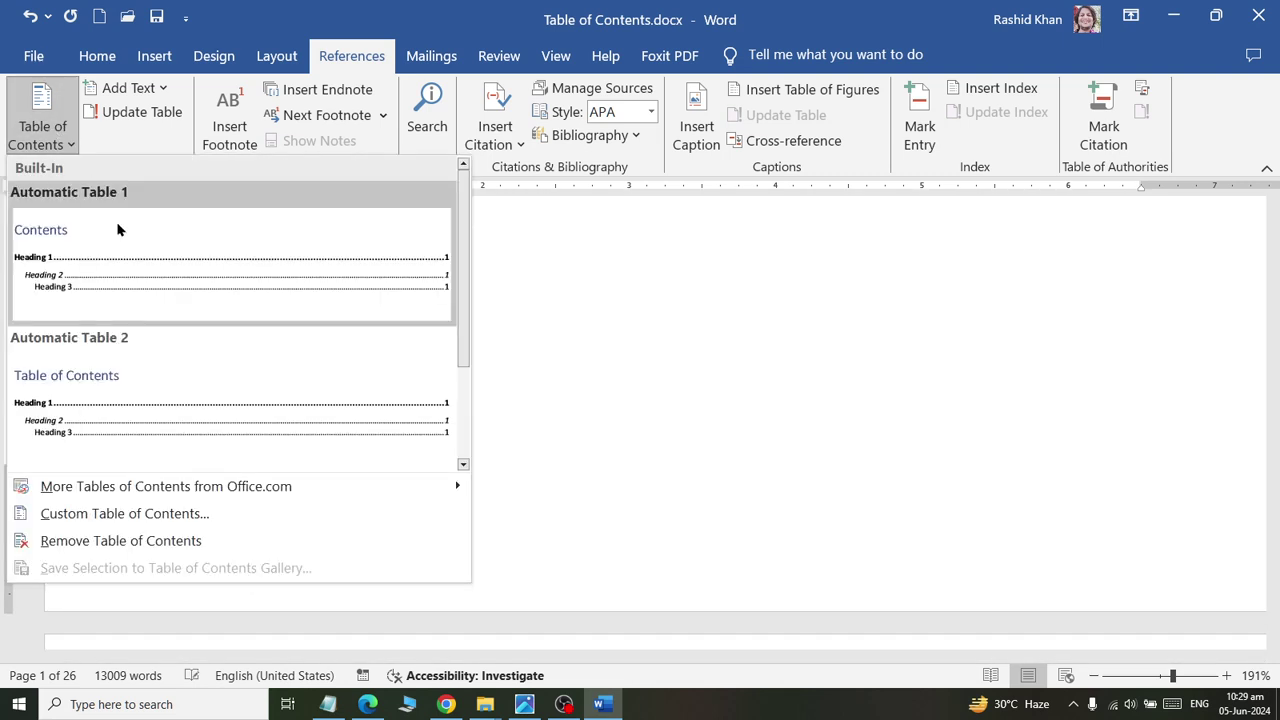
{"action": "scroll", "coordinate": [120, 260], "scroll_direction": "down", "scroll_amount": 2}
{"action": "left_click", "coordinate": [137, 394]}
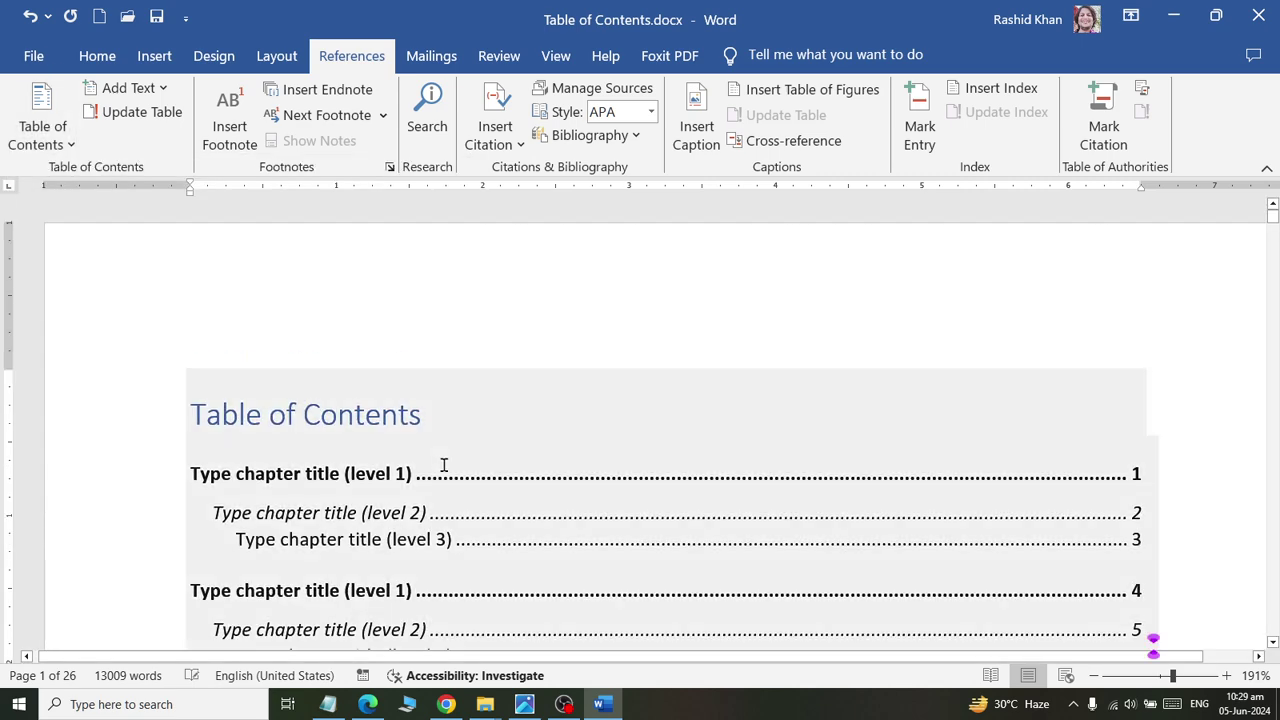
Insert Automatic Table 1 instead, listing Laptop through My phone, and save
{"action": "left_click", "coordinate": [48, 128]}
{"action": "left_click", "coordinate": [77, 277]}
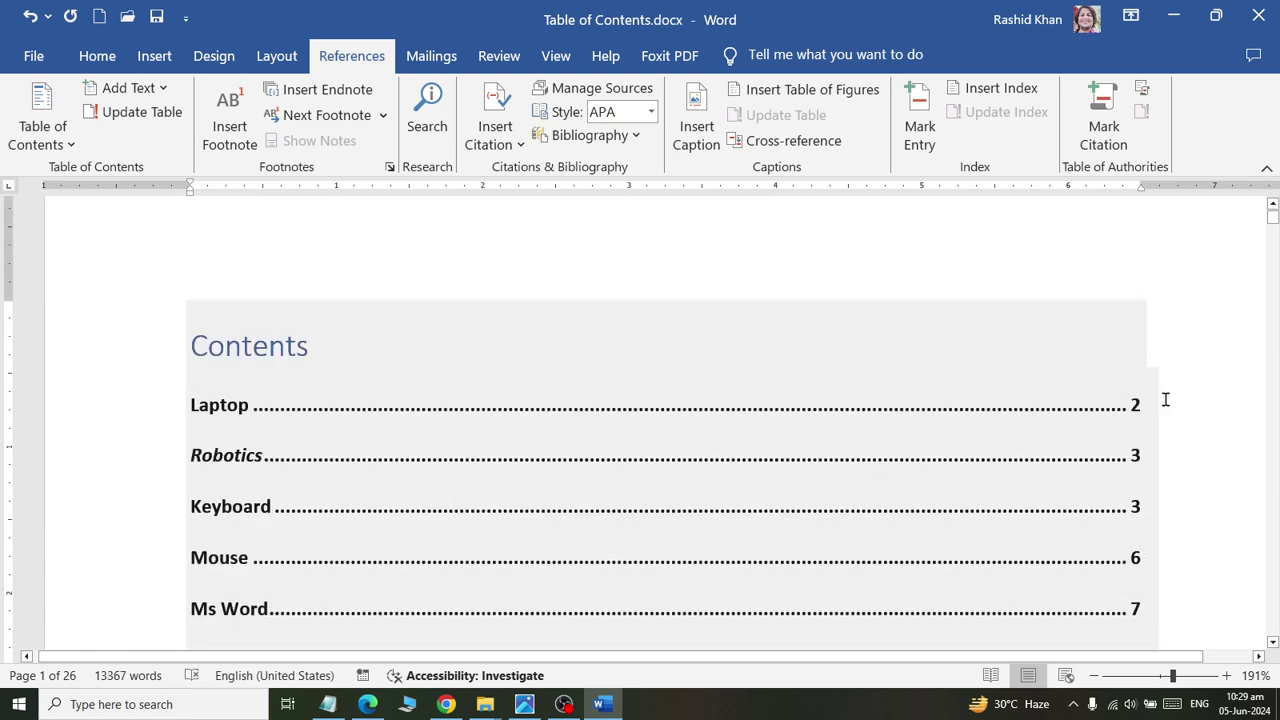
{"action": "left_click", "coordinate": [1165, 400]}
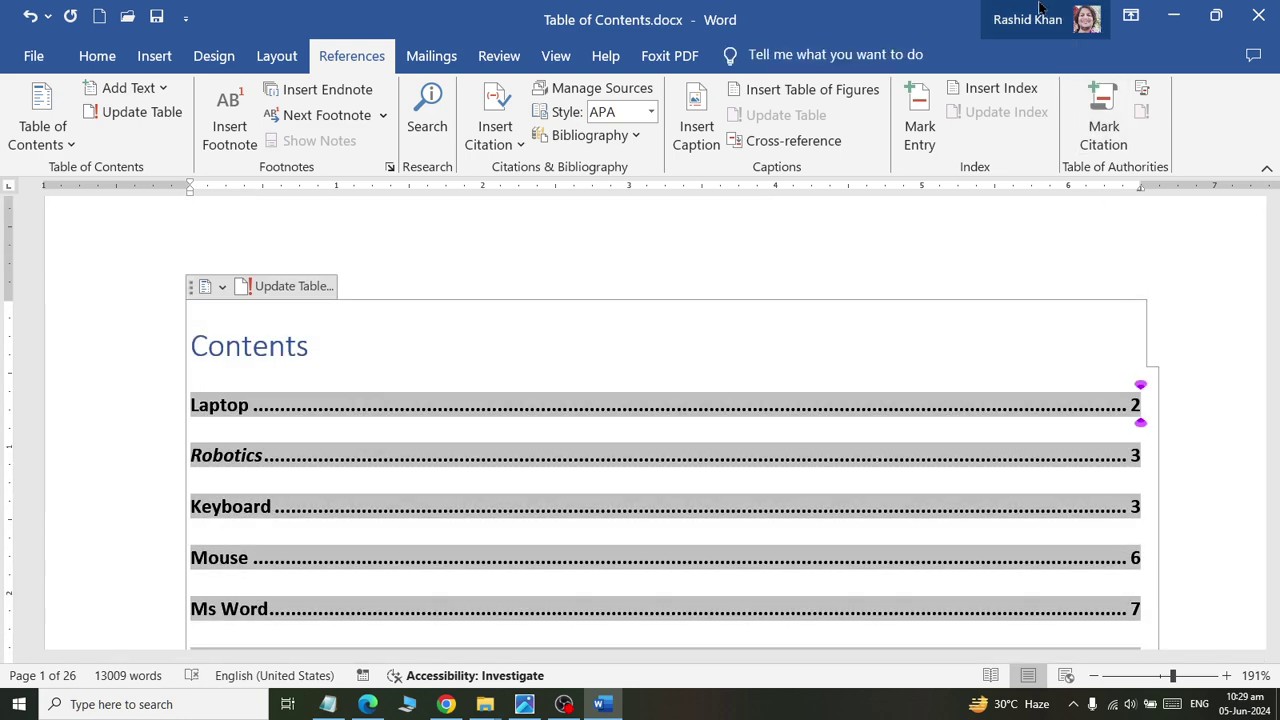
{"action": "key", "text": "ctrl+s"}
{"action": "scroll", "coordinate": [534, 437], "scroll_direction": "down", "scroll_amount": 5}
{"action": "scroll", "coordinate": [537, 461], "scroll_direction": "down", "scroll_amount": 3}
{"action": "scroll", "coordinate": [537, 461], "scroll_direction": "down", "scroll_amount": 5, "text": "ctrl"}
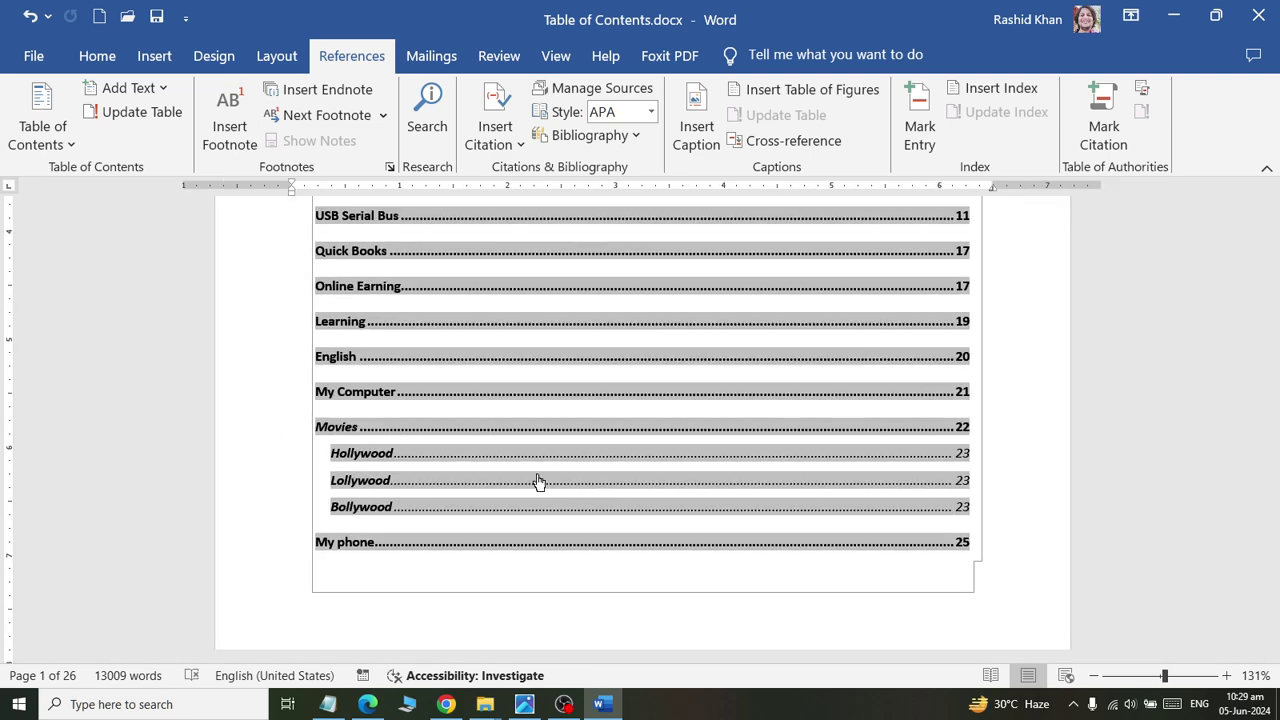
{"action": "scroll", "coordinate": [537, 478], "scroll_direction": "down", "scroll_amount": 2, "text": "ctrl"}
{"action": "scroll", "coordinate": [560, 475], "scroll_direction": "down", "scroll_amount": 3}
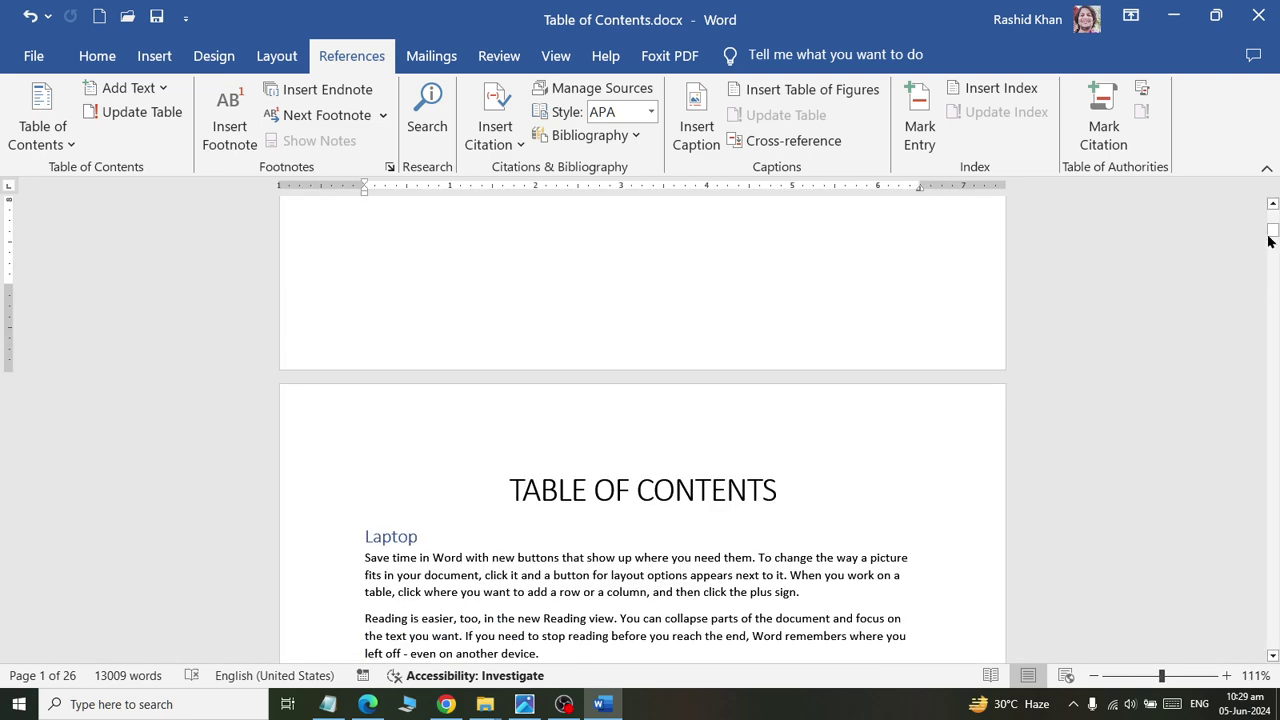
{"action": "left_click_drag", "start_coordinate": [1271, 240], "coordinate": [1271, 466]}
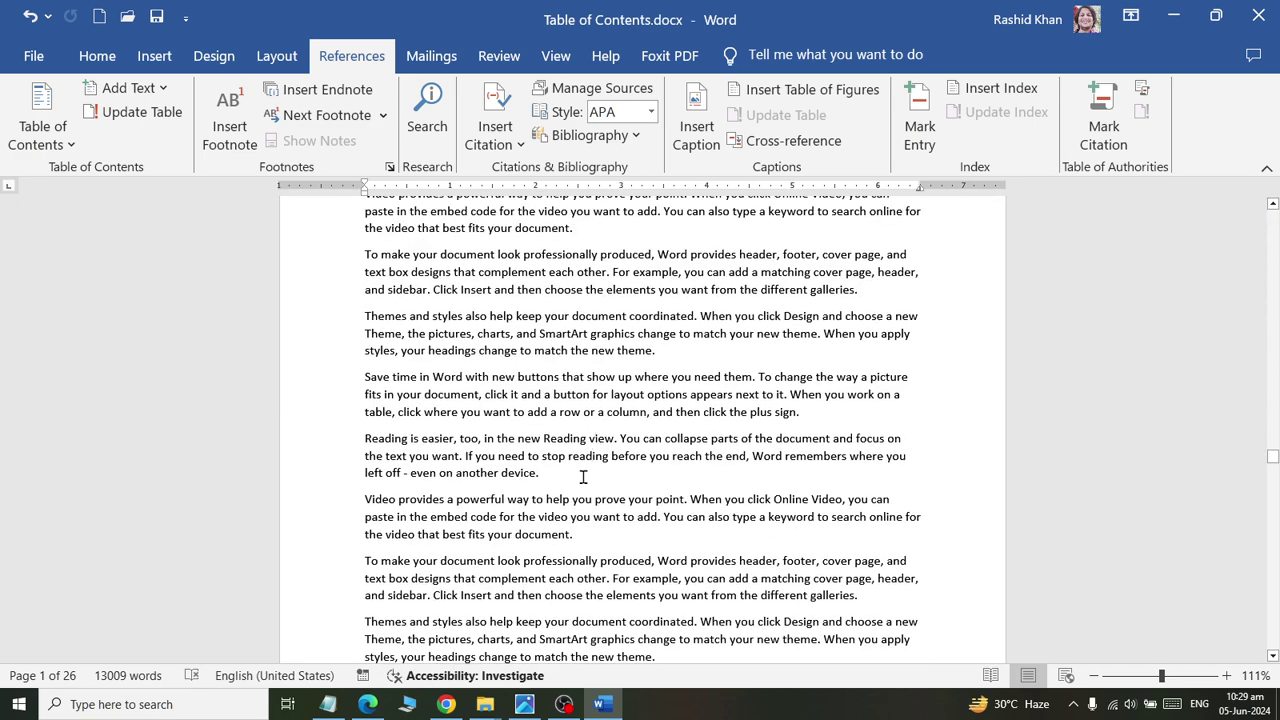
Add a 'Facebook Ads' line after 'another device.' on page 15, styled Heading 1
{"action": "left_click", "coordinate": [539, 473]}
{"action": "key", "text": "Return"}
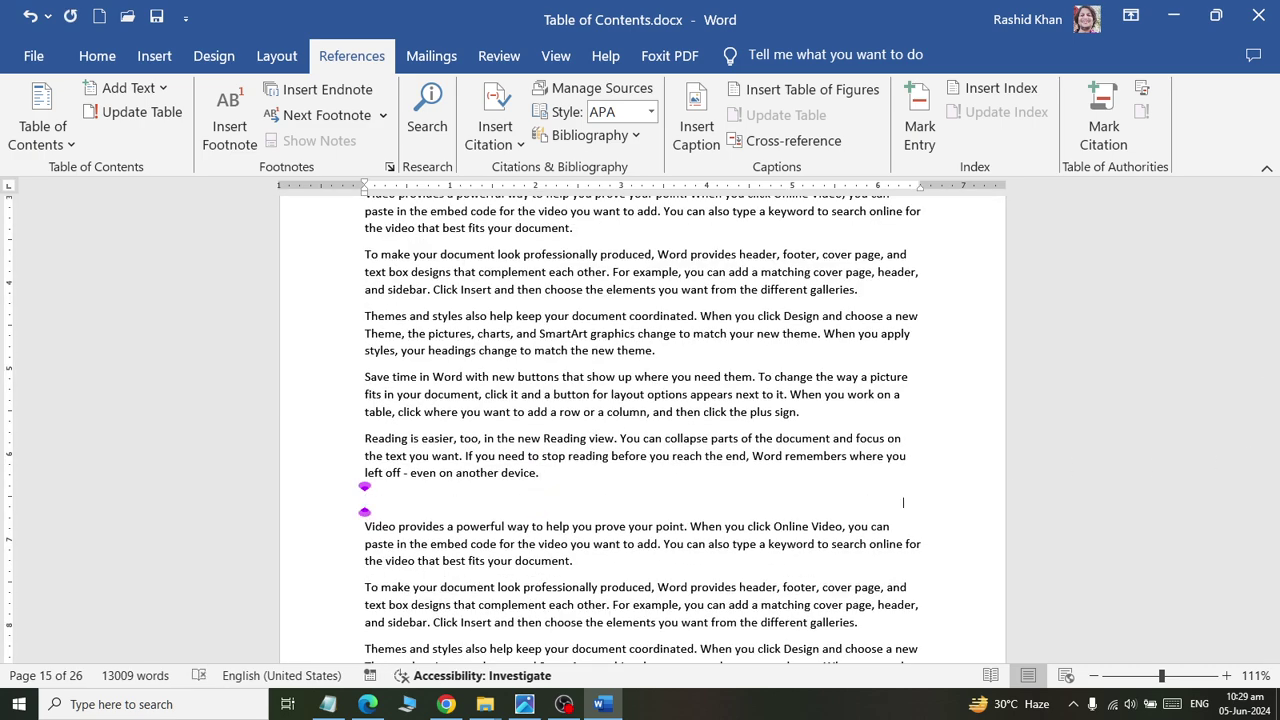
{"action": "type", "text": "Facebook "}
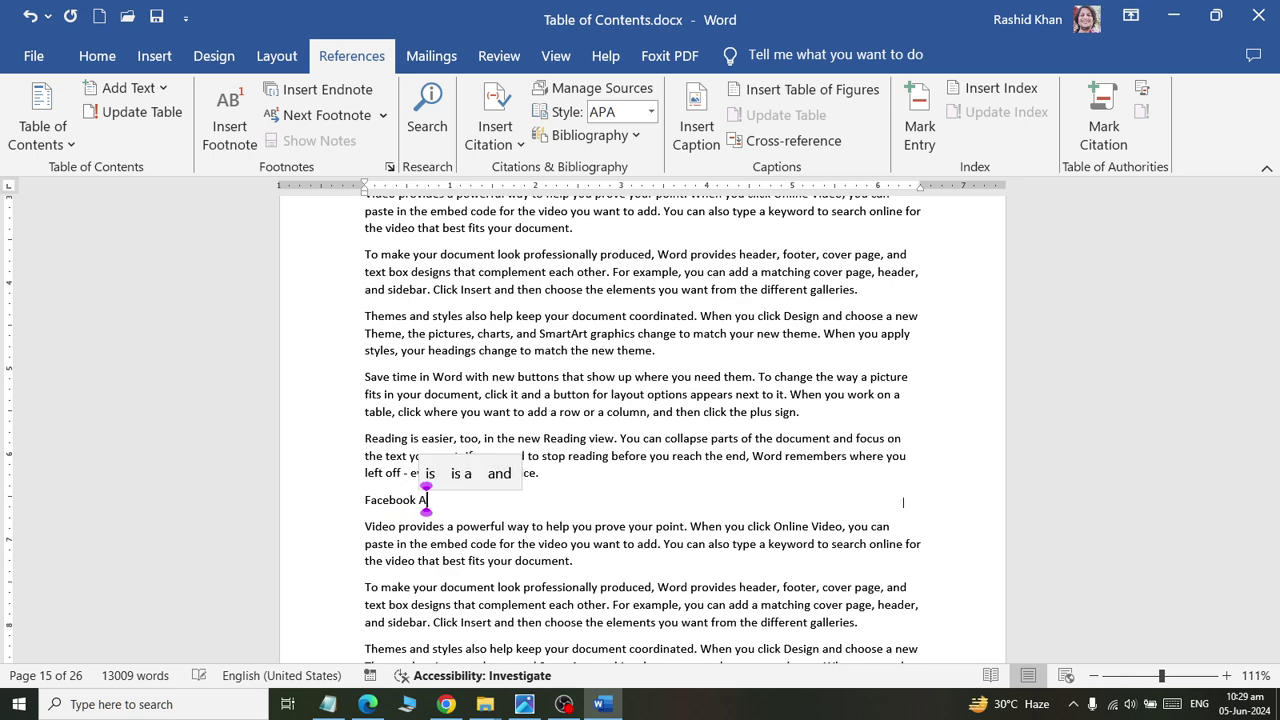
{"action": "type", "text": "Ads"}
{"action": "triple_click", "coordinate": [438, 500]}
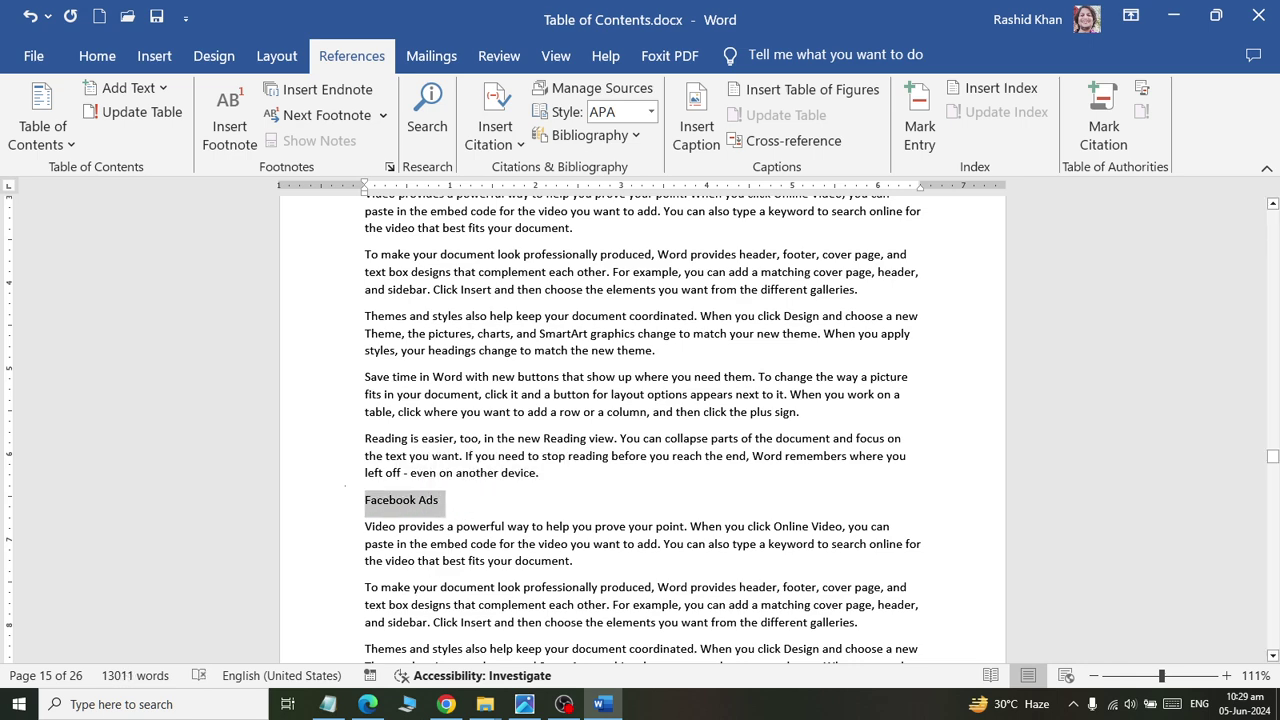
{"action": "left_click", "coordinate": [97, 56]}
{"action": "left_click", "coordinate": [892, 115]}
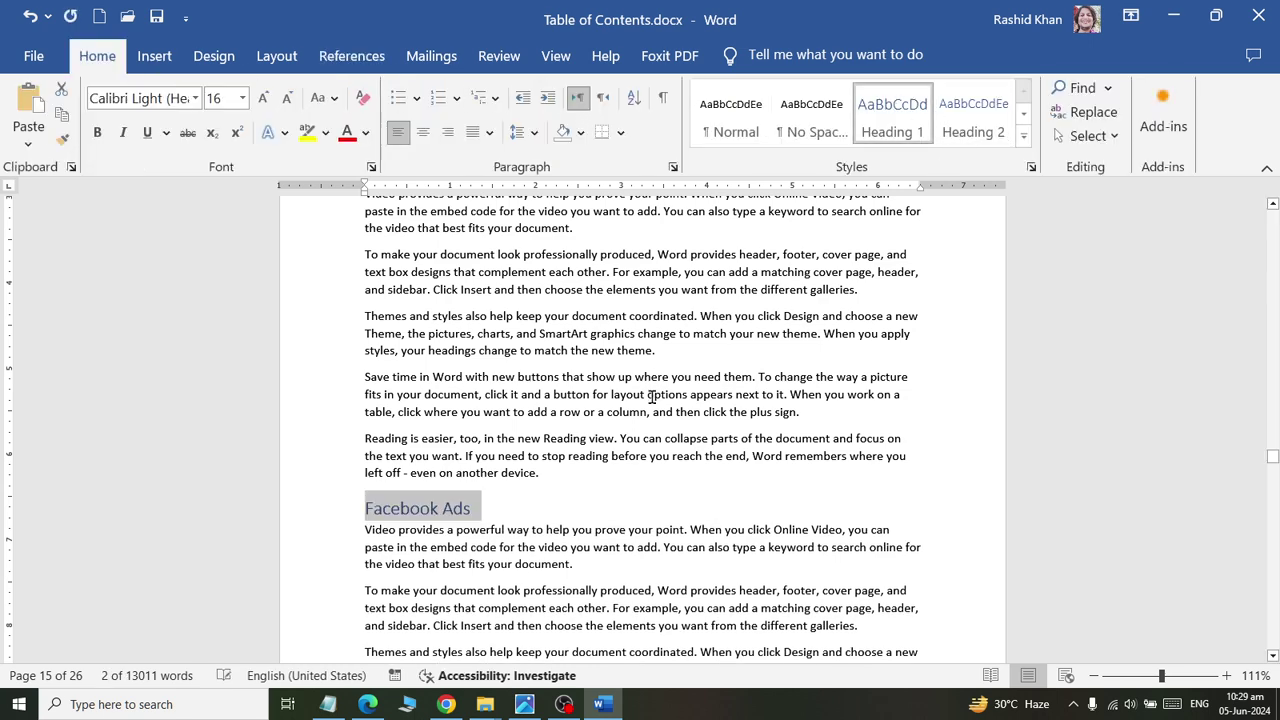
Update the entire table of contents so it picks up the Facebook Ads heading
{"action": "left_click_drag", "start_coordinate": [1273, 459], "coordinate": [1163, 221]}
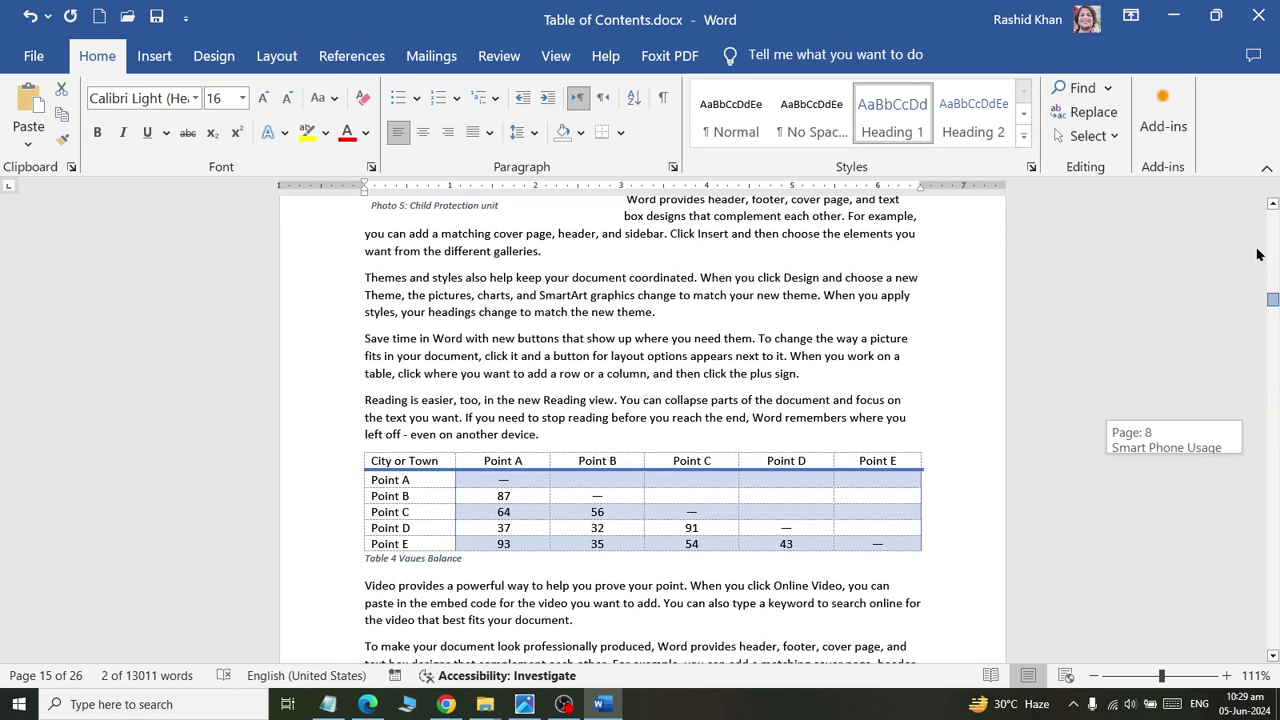
{"action": "scroll", "coordinate": [571, 350], "scroll_direction": "down", "scroll_amount": 4}
{"action": "scroll", "coordinate": [464, 469], "scroll_direction": "up", "scroll_amount": 2, "text": "ctrl"}
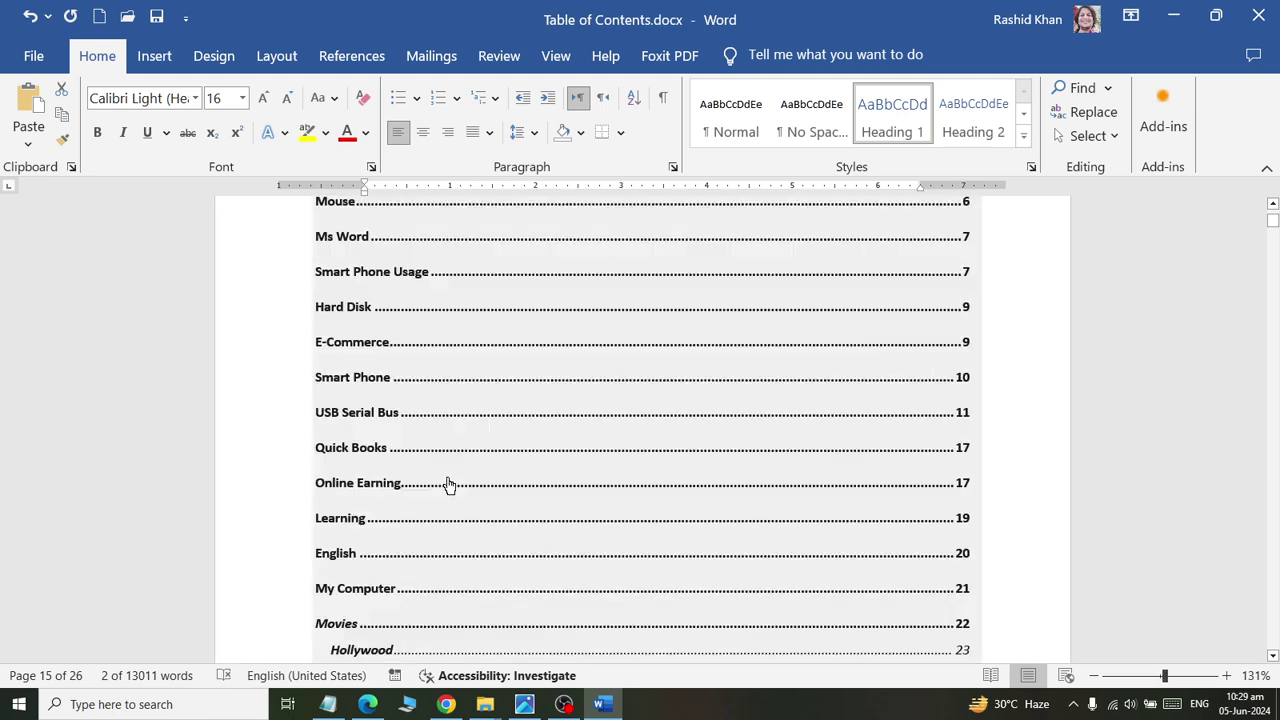
{"action": "scroll", "coordinate": [443, 463], "scroll_direction": "up", "scroll_amount": 3}
{"action": "scroll", "coordinate": [389, 423], "scroll_direction": "down", "scroll_amount": 1}
{"action": "scroll", "coordinate": [386, 428], "scroll_direction": "down", "scroll_amount": 1}
{"action": "scroll", "coordinate": [386, 428], "scroll_direction": "down", "scroll_amount": 3}
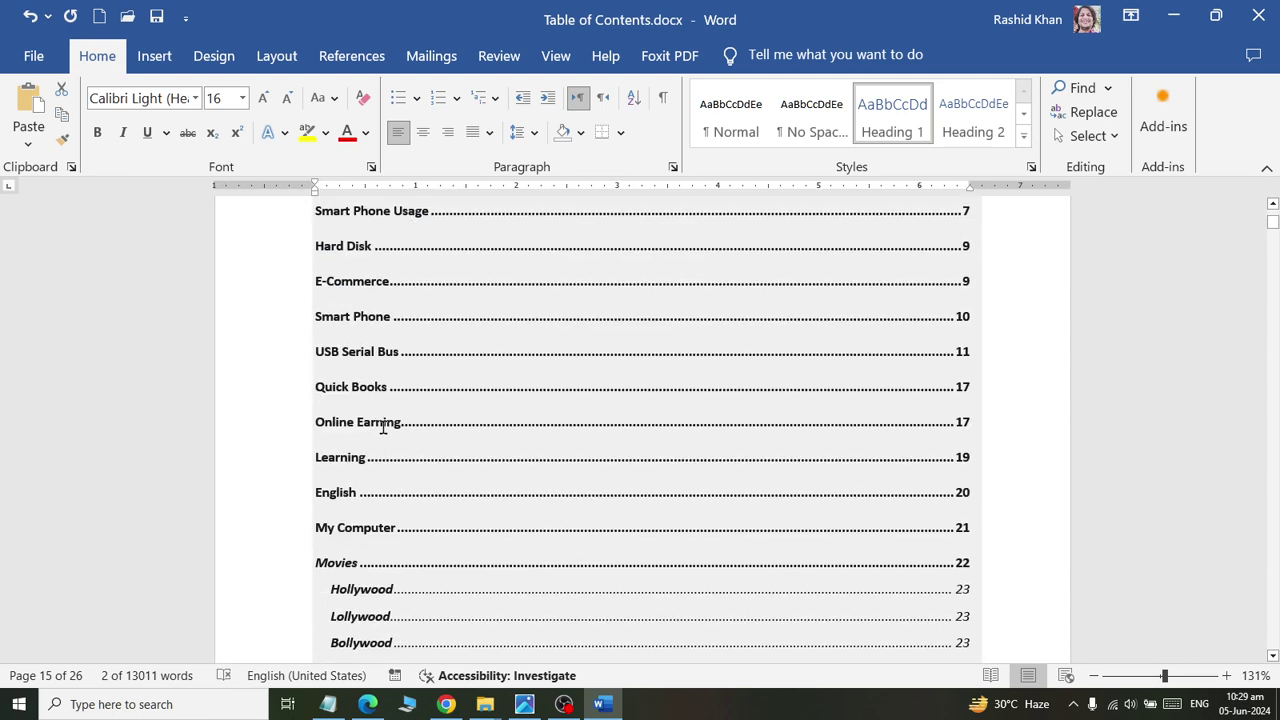
{"action": "scroll", "coordinate": [381, 424], "scroll_direction": "down", "scroll_amount": 3}
{"action": "scroll", "coordinate": [380, 428], "scroll_direction": "down", "scroll_amount": 2}
{"action": "scroll", "coordinate": [378, 432], "scroll_direction": "down", "scroll_amount": 3}
{"action": "scroll", "coordinate": [366, 457], "scroll_direction": "up", "scroll_amount": 5}
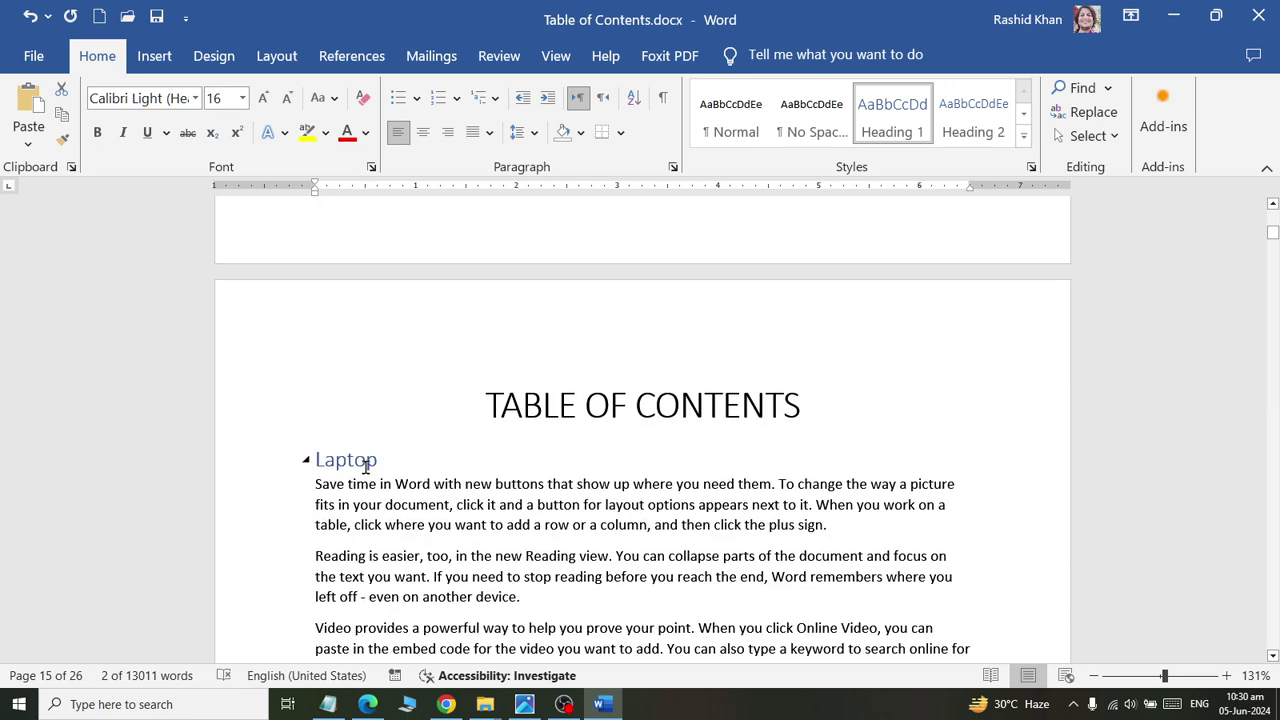
{"action": "scroll", "coordinate": [406, 463], "scroll_direction": "up", "scroll_amount": 3}
{"action": "scroll", "coordinate": [408, 443], "scroll_direction": "up", "scroll_amount": 2}
{"action": "left_click", "coordinate": [384, 447], "text": "shift"}
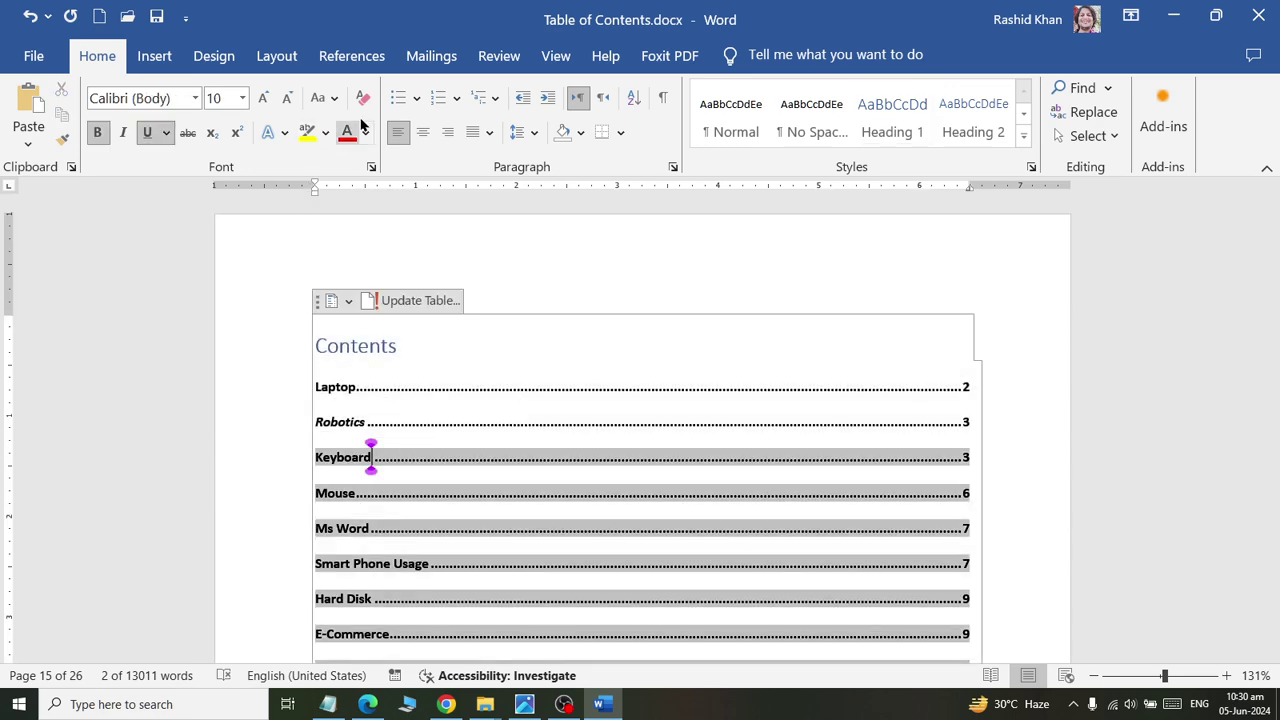
{"action": "left_click", "coordinate": [351, 56]}
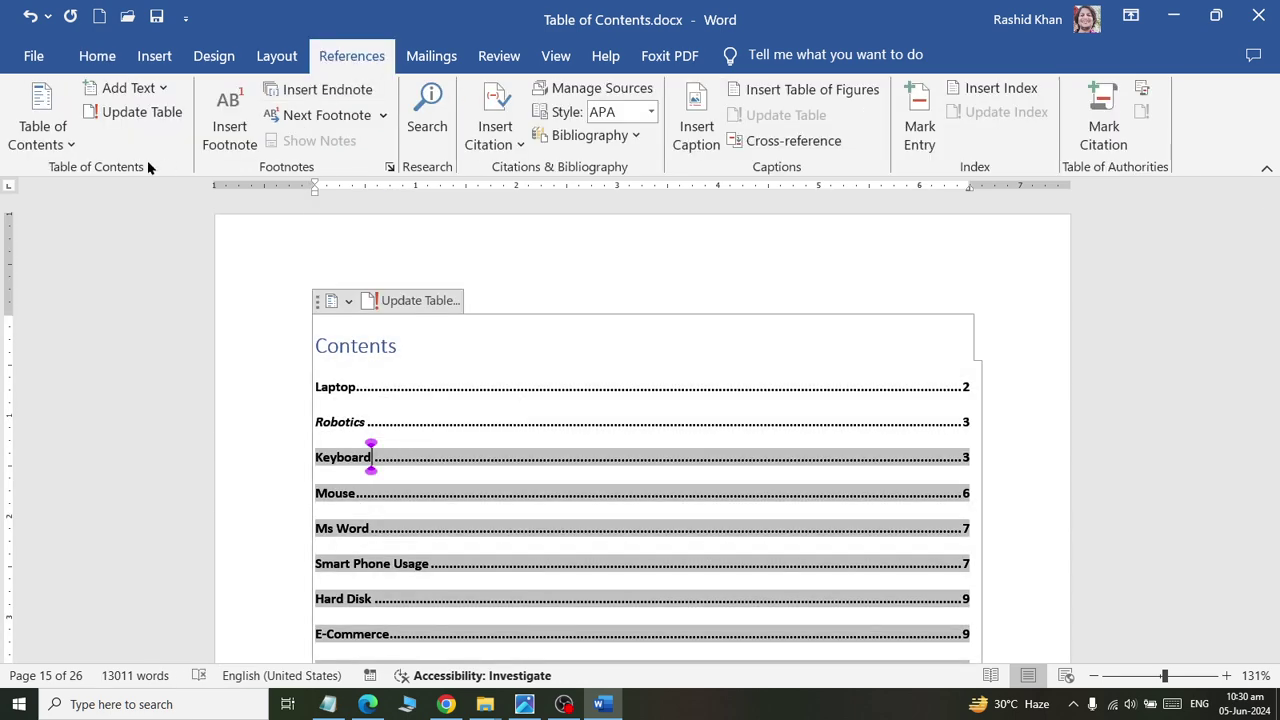
{"action": "left_click", "coordinate": [118, 114]}
{"action": "left_click", "coordinate": [567, 351]}
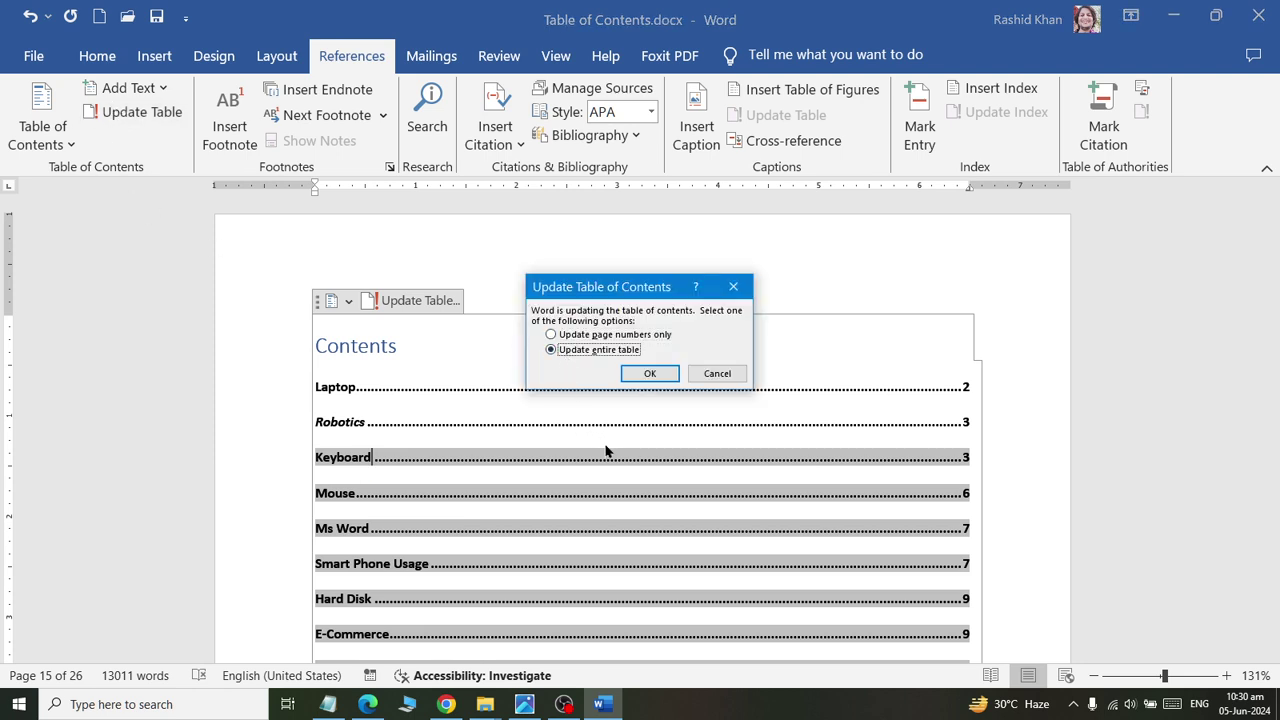
{"action": "left_click", "coordinate": [645, 374]}
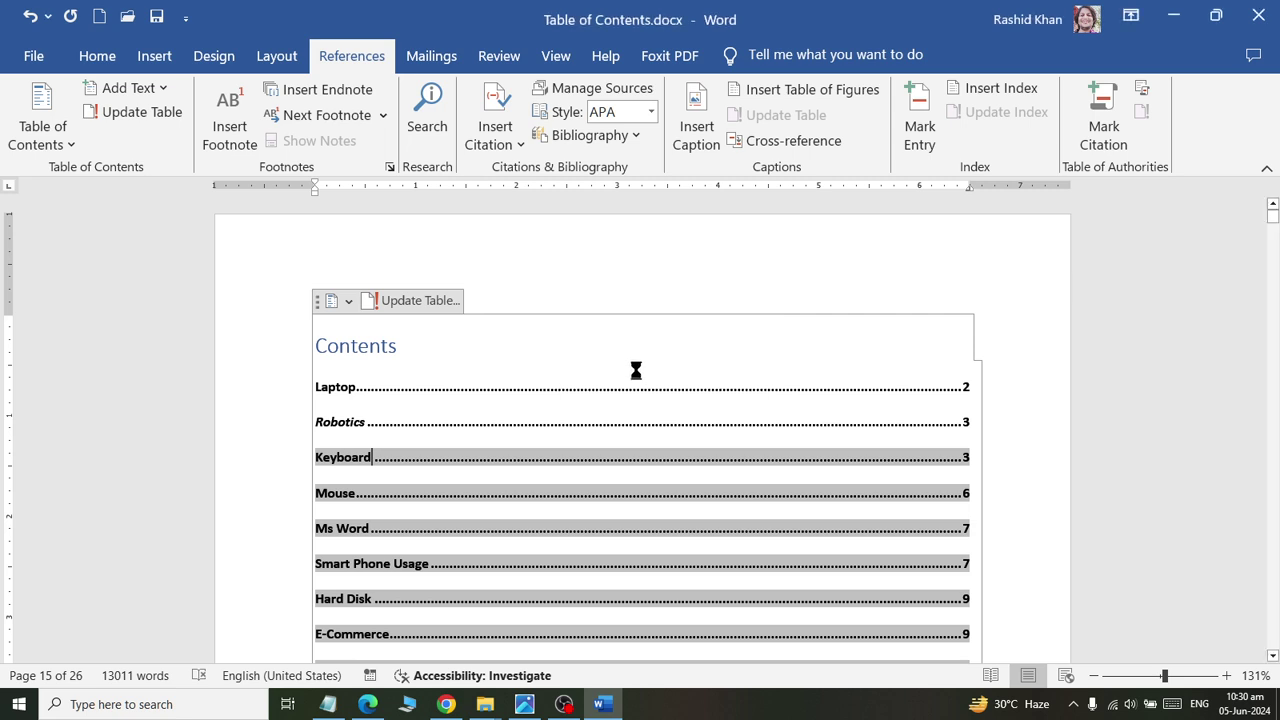
Review the updated contents and select the Online Earning entry
{"action": "scroll", "coordinate": [437, 400], "scroll_direction": "down", "scroll_amount": 2}
{"action": "scroll", "coordinate": [437, 400], "scroll_direction": "down", "scroll_amount": 3}
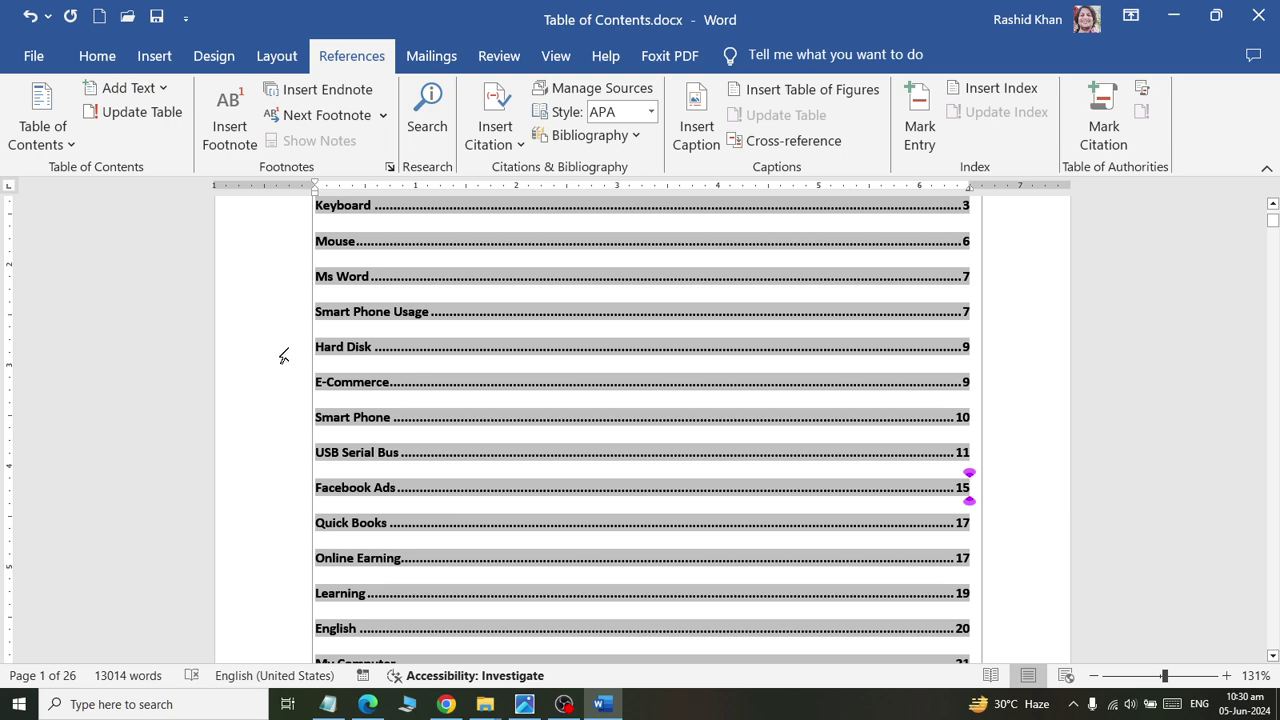
{"action": "left_click", "coordinate": [290, 567]}
{"action": "scroll", "coordinate": [420, 360], "scroll_direction": "up", "scroll_amount": 5}
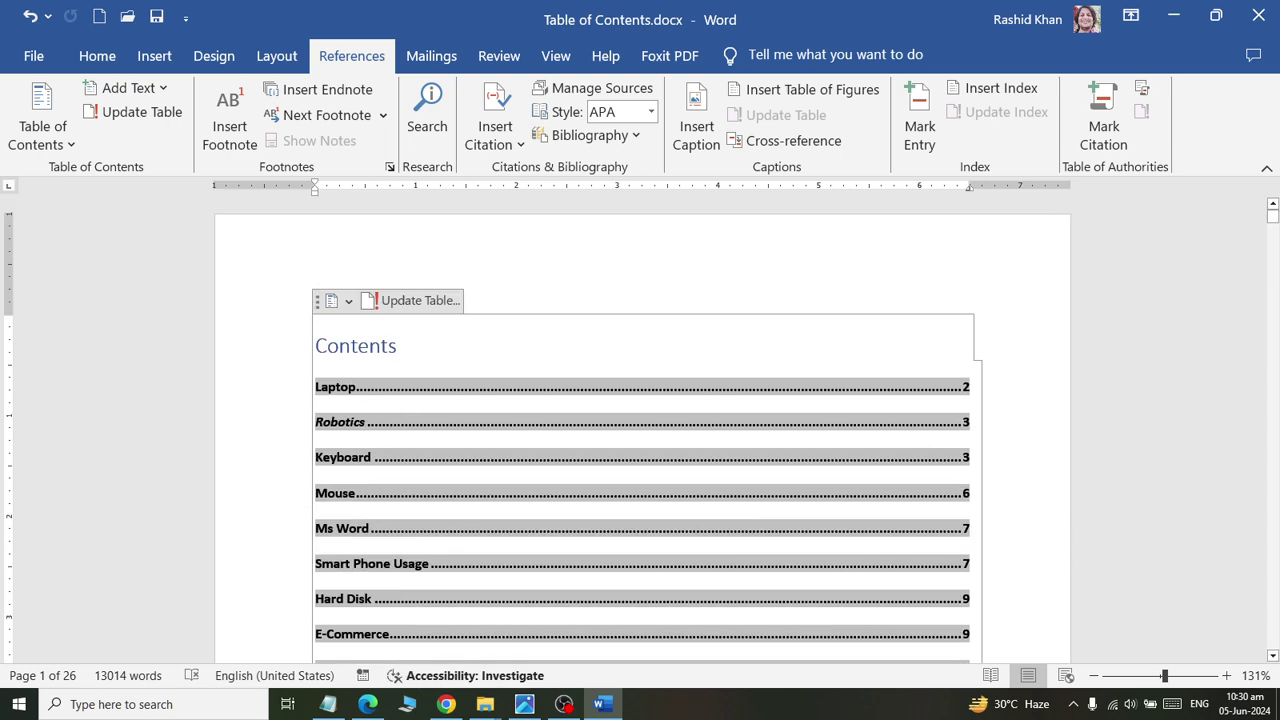
{"action": "scroll", "coordinate": [420, 380], "scroll_direction": "down", "scroll_amount": 5}
{"action": "scroll", "coordinate": [404, 360], "scroll_direction": "down", "scroll_amount": 1}
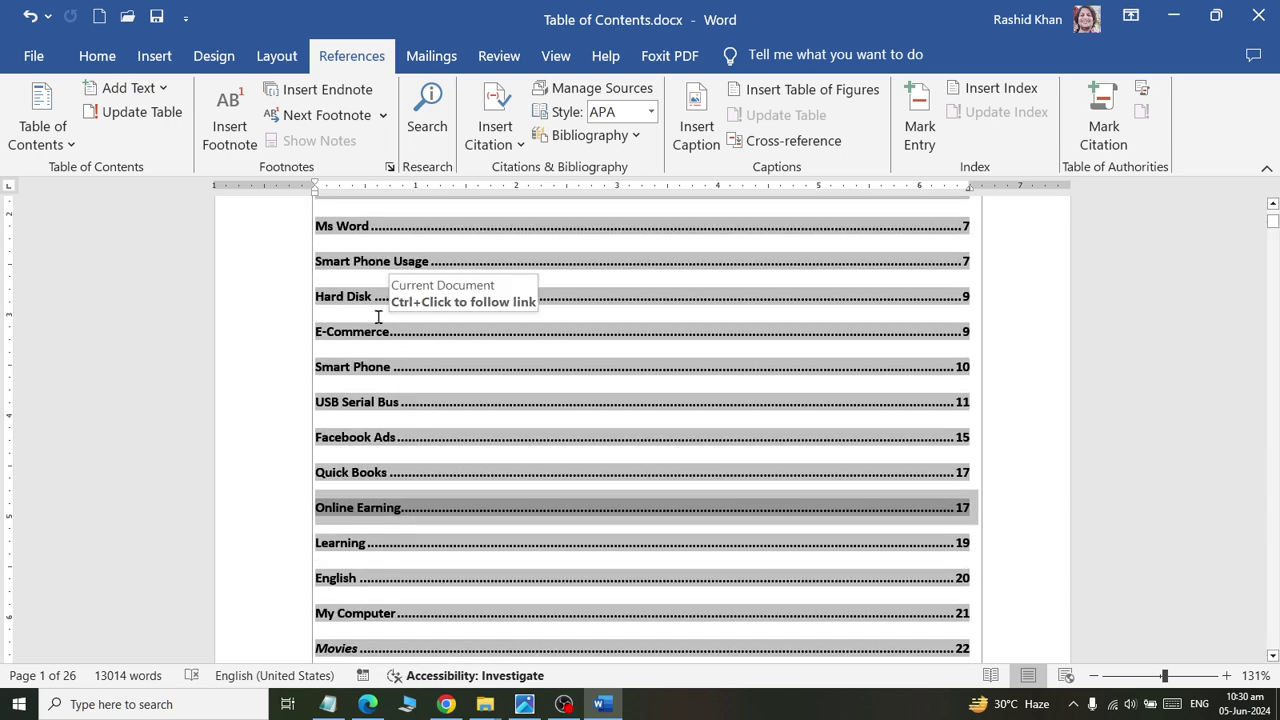
Add Bold Numbers 2 'Page X of Y' numbering at the page bottom, then leave the footer
{"action": "left_click", "coordinate": [968, 366]}
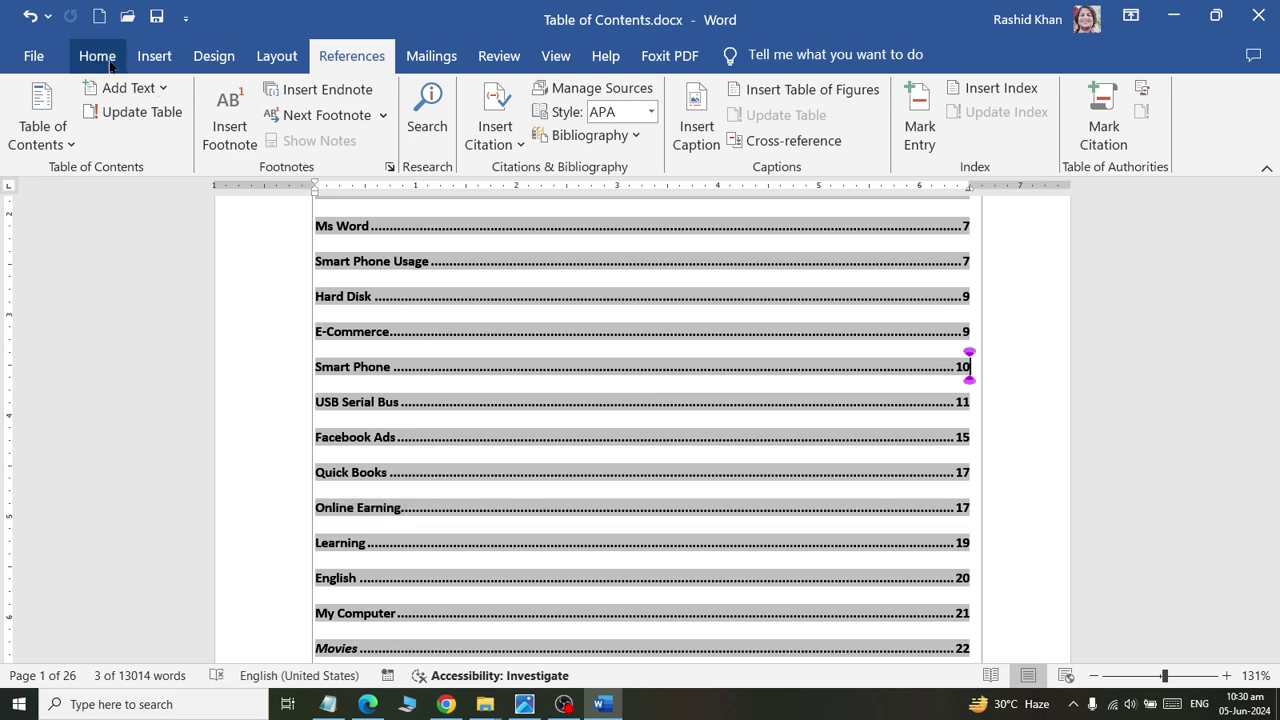
{"action": "left_click", "coordinate": [154, 55]}
{"action": "left_click", "coordinate": [812, 144]}
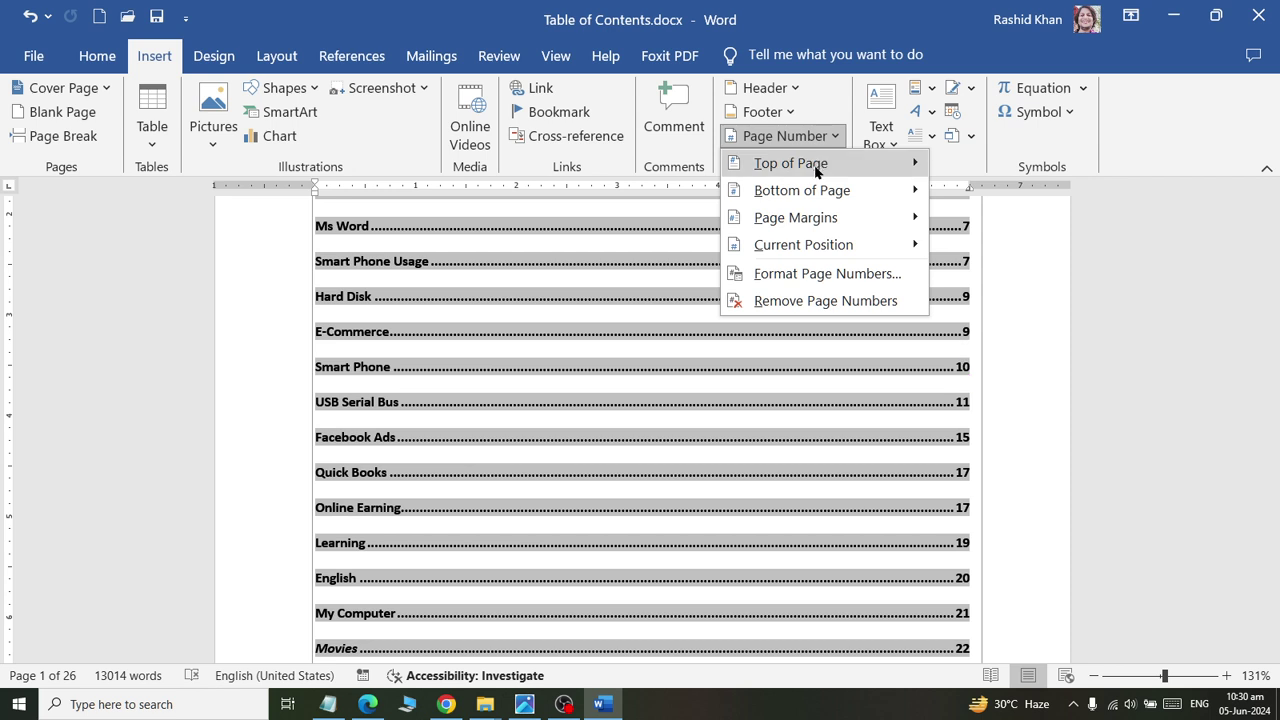
{"action": "mouse_move", "coordinate": [820, 190]}
{"action": "scroll", "coordinate": [487, 388], "scroll_direction": "down", "scroll_amount": 5}
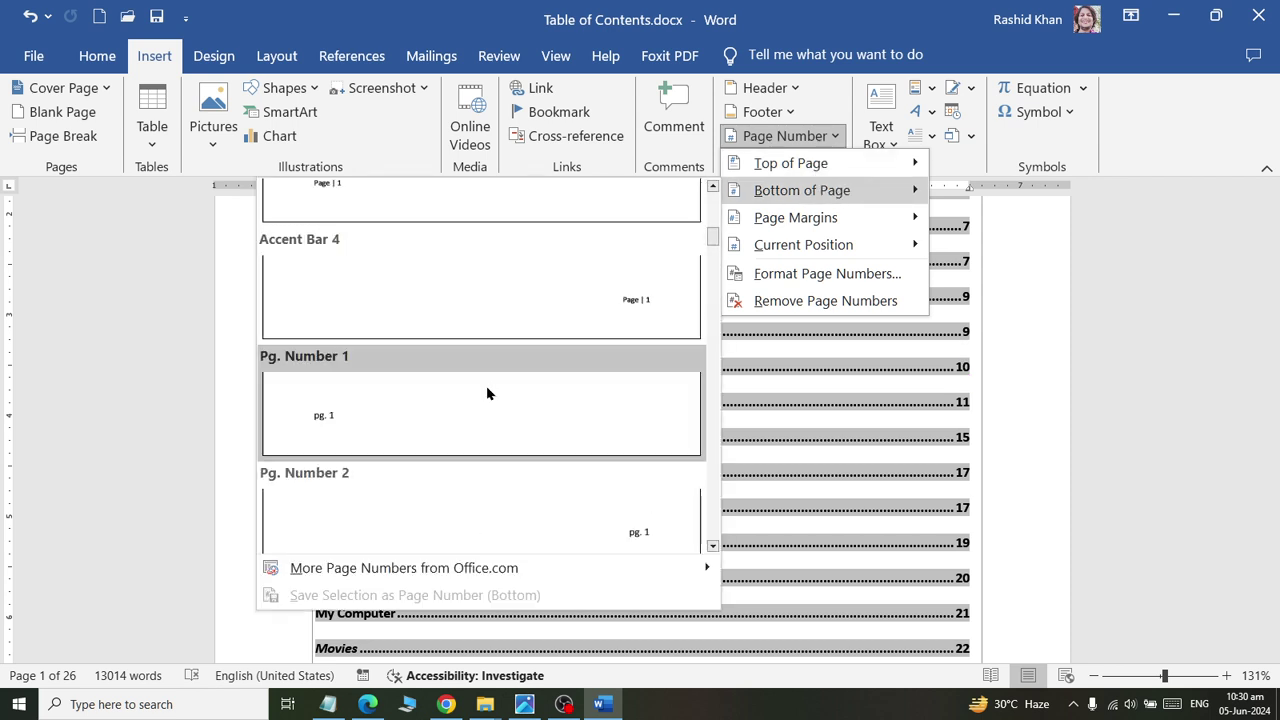
{"action": "scroll", "coordinate": [486, 390], "scroll_direction": "up", "scroll_amount": 2}
{"action": "scroll", "coordinate": [486, 390], "scroll_direction": "up", "scroll_amount": 2}
{"action": "scroll", "coordinate": [497, 361], "scroll_direction": "up", "scroll_amount": 2}
{"action": "scroll", "coordinate": [497, 361], "scroll_direction": "down", "scroll_amount": 3}
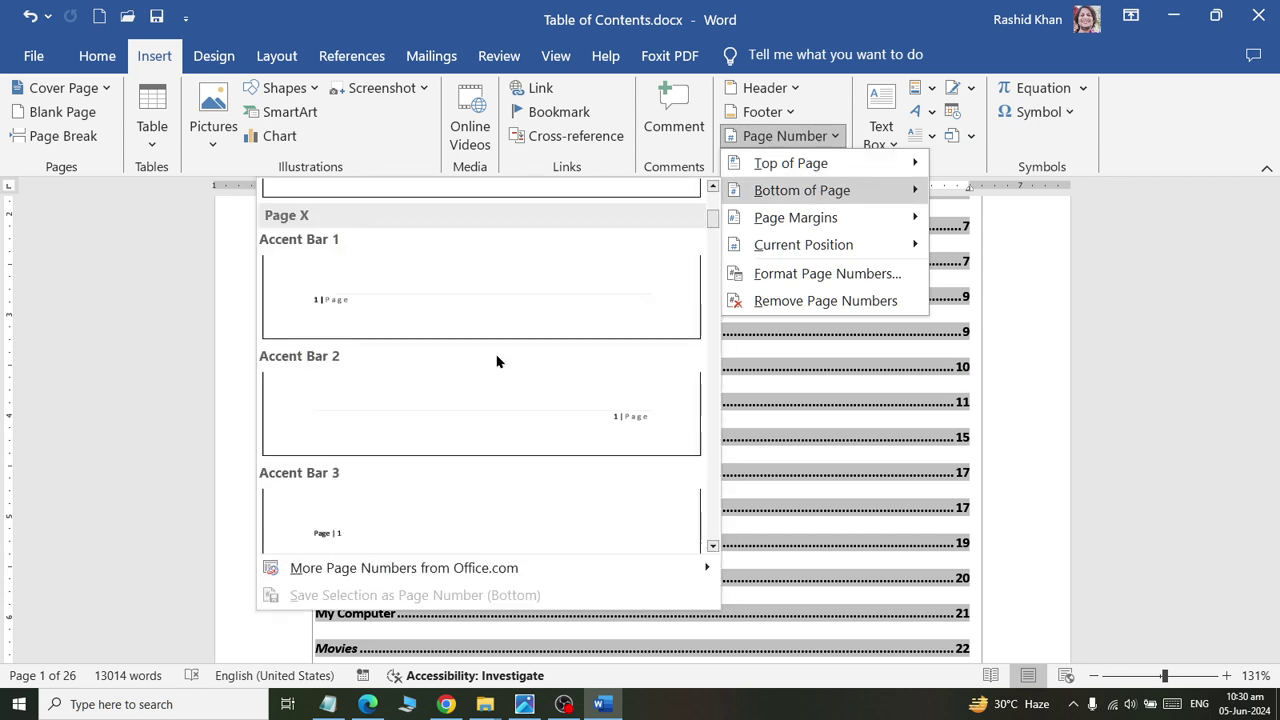
{"action": "scroll", "coordinate": [497, 361], "scroll_direction": "down", "scroll_amount": 3}
{"action": "scroll", "coordinate": [502, 368], "scroll_direction": "down", "scroll_amount": 2}
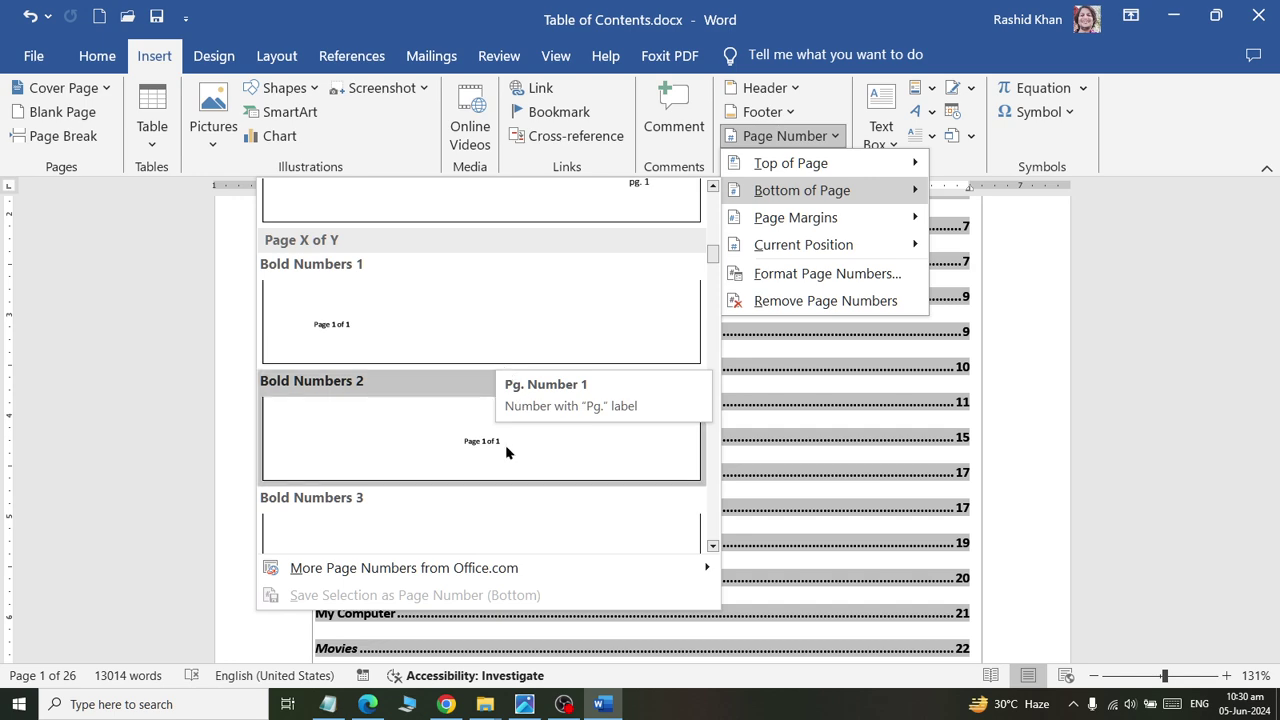
{"action": "left_click", "coordinate": [501, 446]}
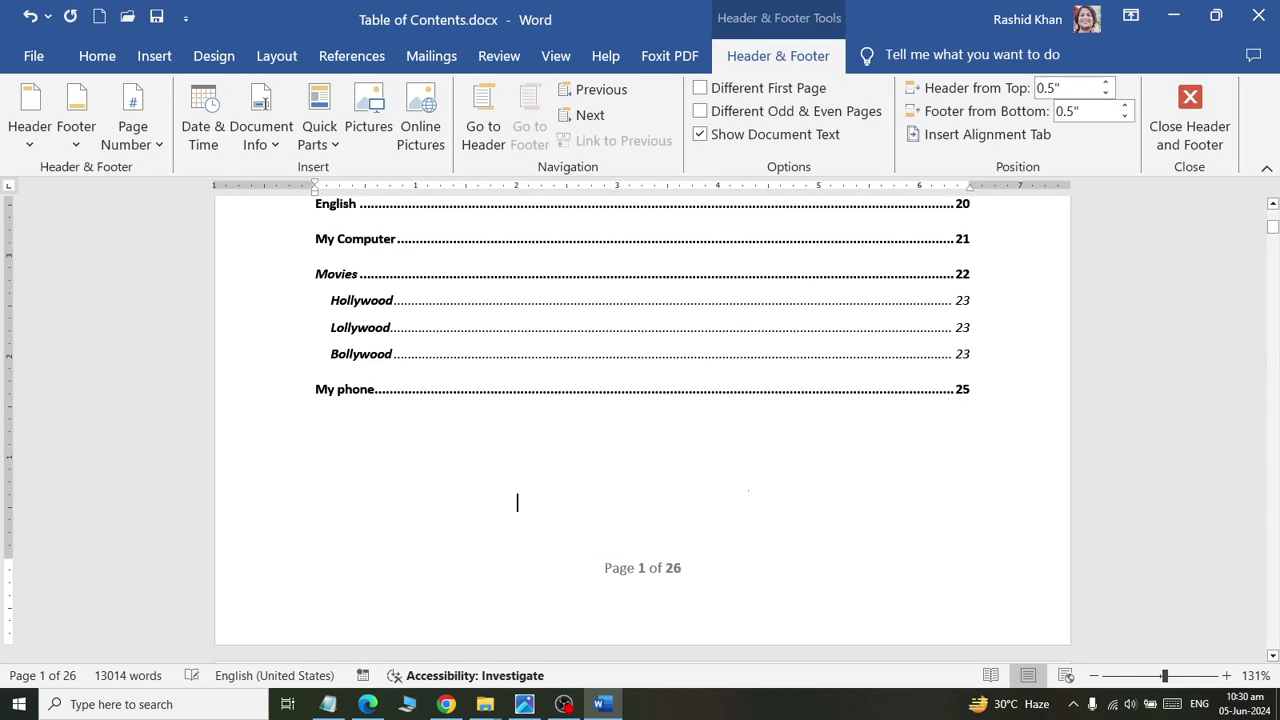
{"action": "double_click", "coordinate": [517, 500]}
{"action": "scroll", "coordinate": [706, 349], "scroll_direction": "up", "scroll_amount": 2}
{"action": "scroll", "coordinate": [507, 484], "scroll_direction": "down", "scroll_amount": 3}
Follow the Learning contents link to page 19, then open Go To with Ctrl+G
{"action": "scroll", "coordinate": [507, 485], "scroll_direction": "down", "scroll_amount": 1}
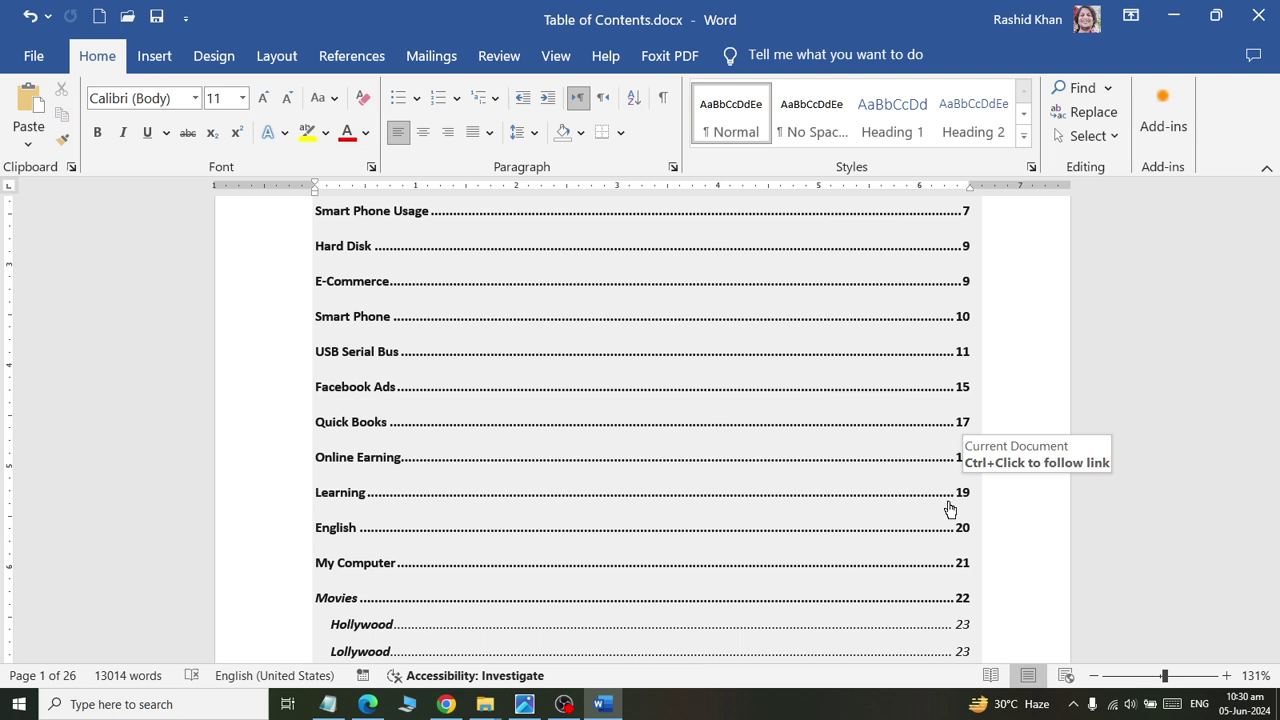
{"action": "left_click", "coordinate": [949, 506], "text": "ctrl"}
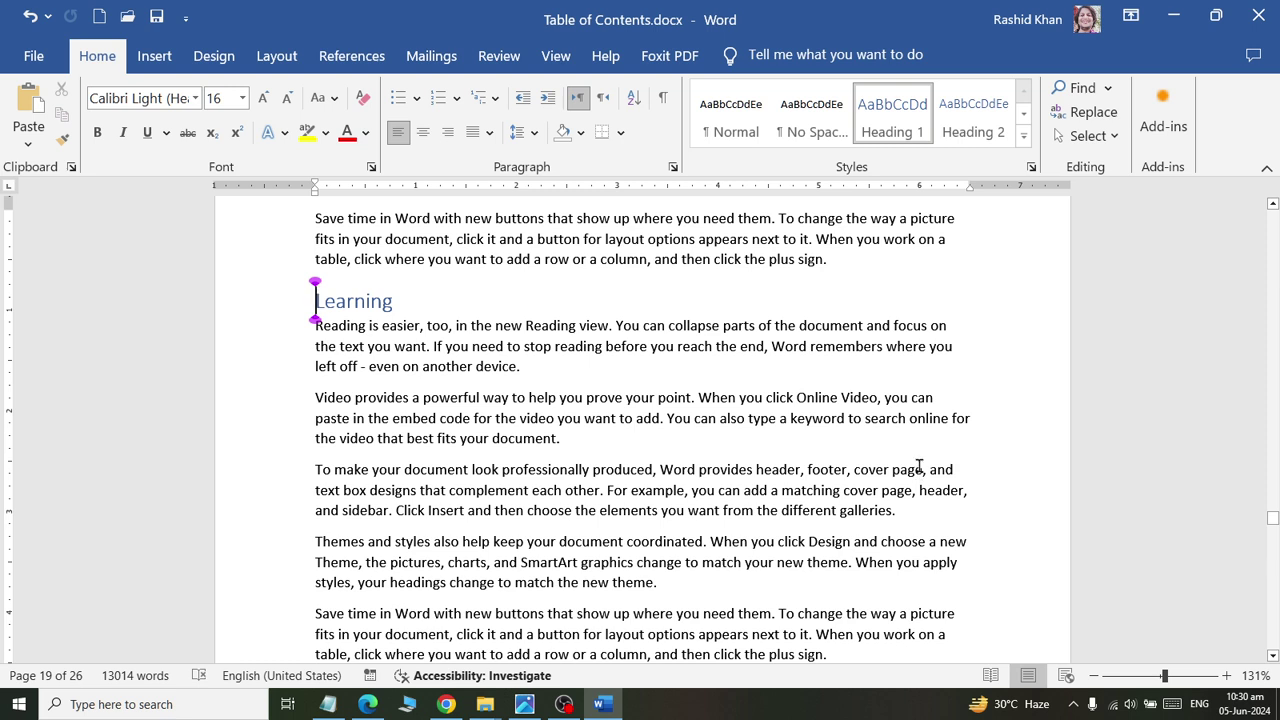
{"action": "key", "text": "ctrl+g"}
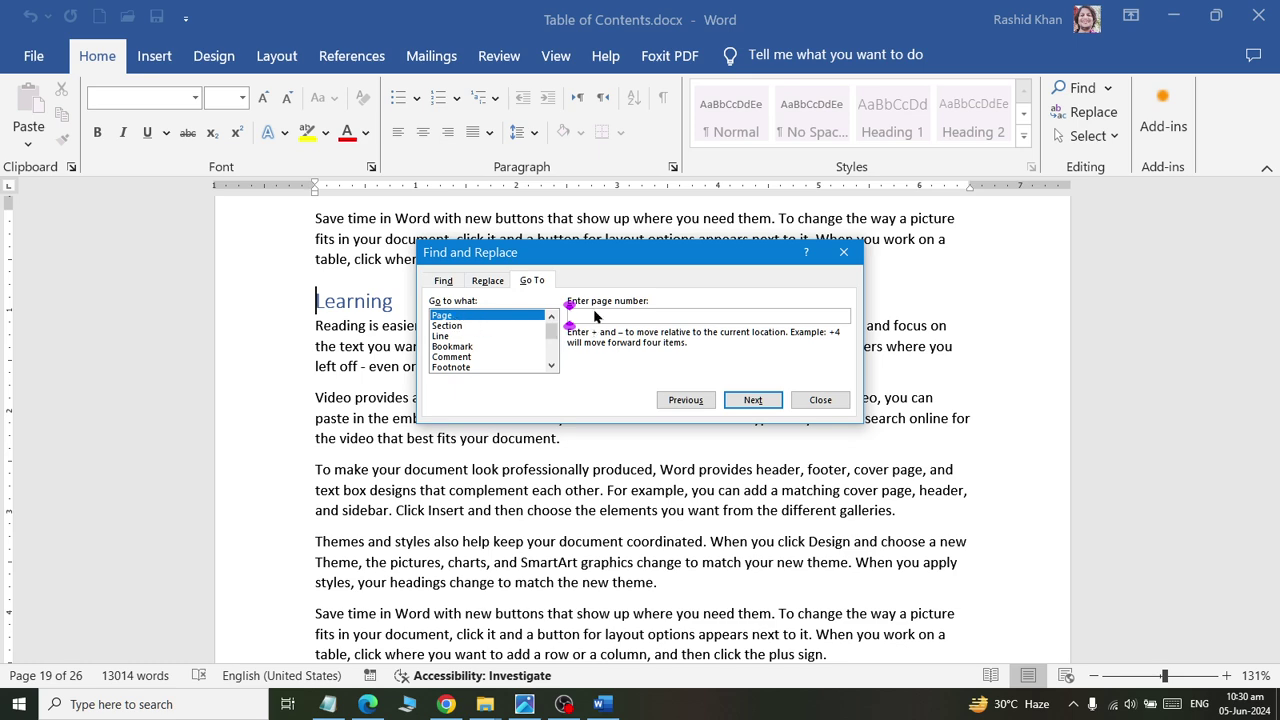
Jump to page 1 with Go To and close the dialog
{"action": "type", "text": "1"}
{"action": "left_click", "coordinate": [757, 397]}
{"action": "left_click", "coordinate": [820, 399]}
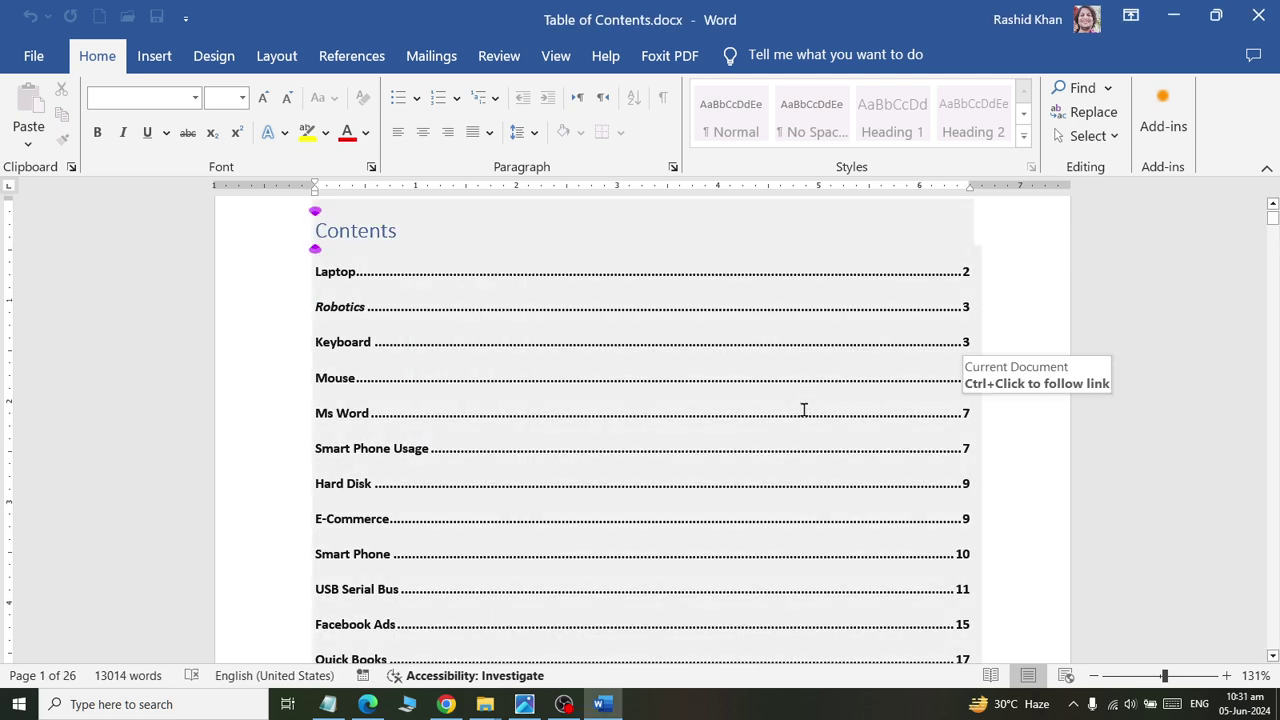
From page 2's body text, go to line 15, then scroll back up to the Contents table
{"action": "scroll", "coordinate": [560, 380], "scroll_direction": "down", "scroll_amount": 5}
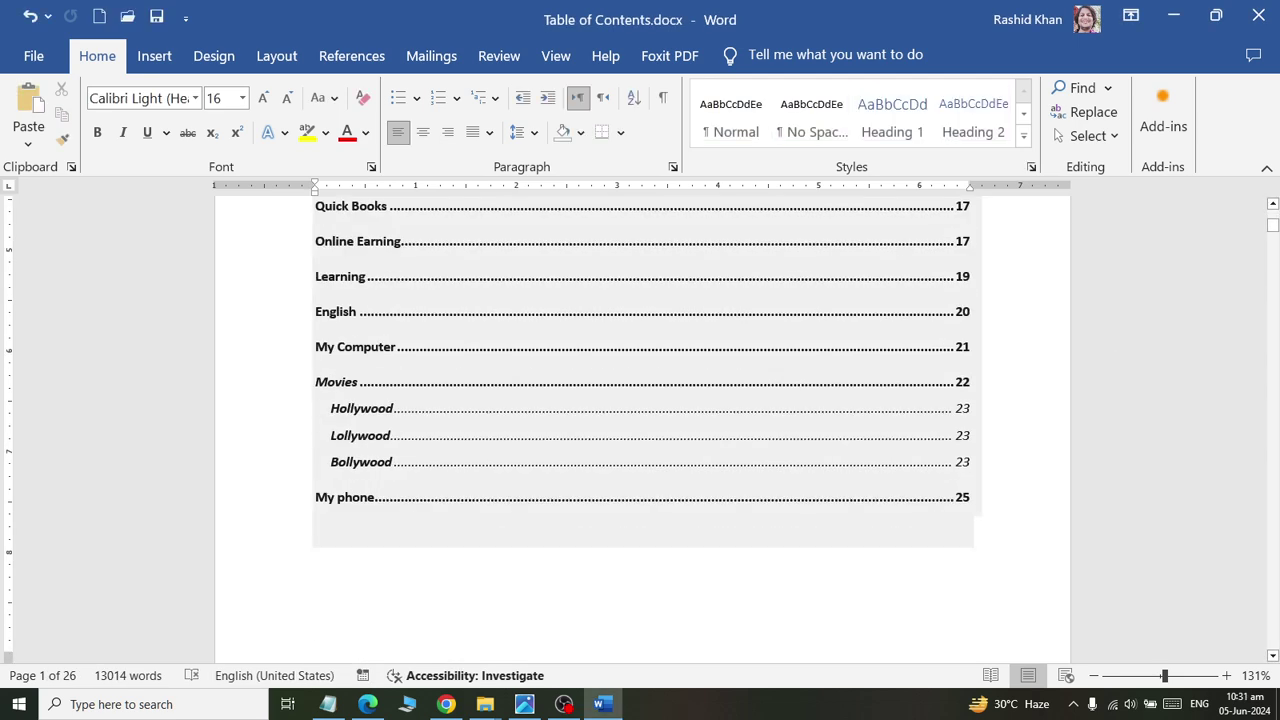
{"action": "scroll", "coordinate": [560, 380], "scroll_direction": "down", "scroll_amount": 6}
{"action": "scroll", "coordinate": [560, 380], "scroll_direction": "down", "scroll_amount": 3}
{"action": "left_click", "coordinate": [549, 370]}
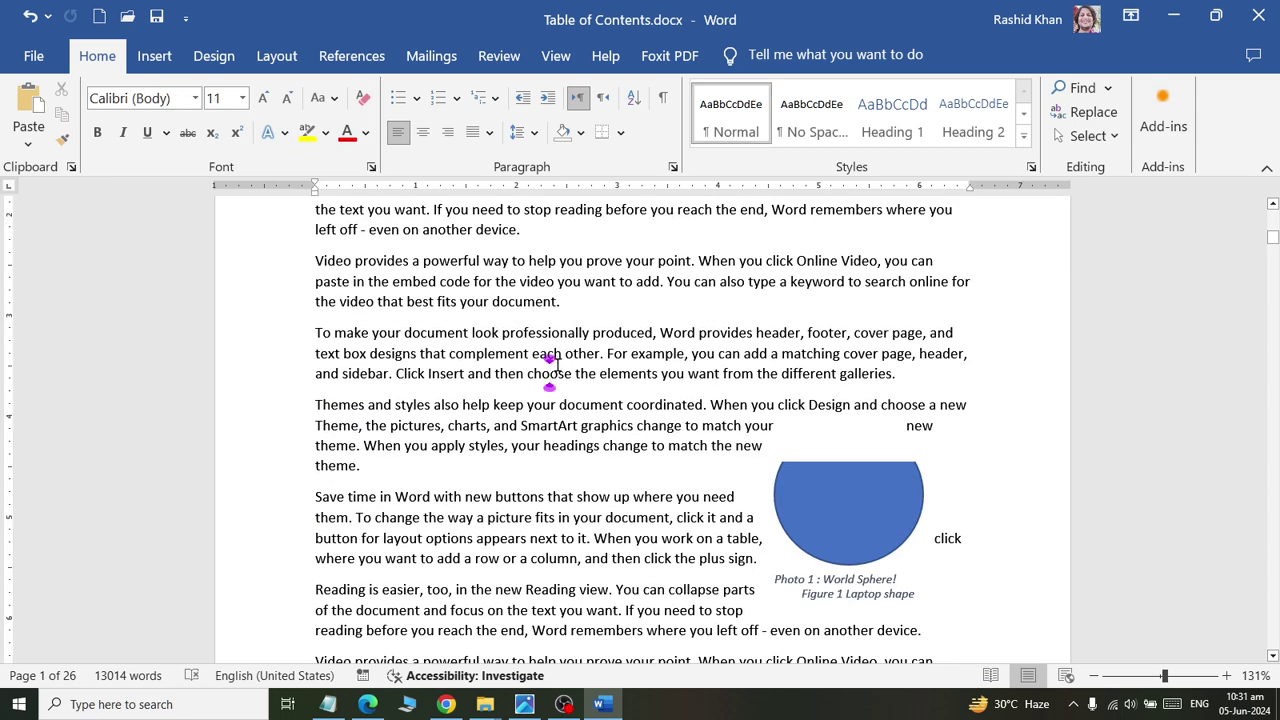
{"action": "key", "text": "ctrl+g"}
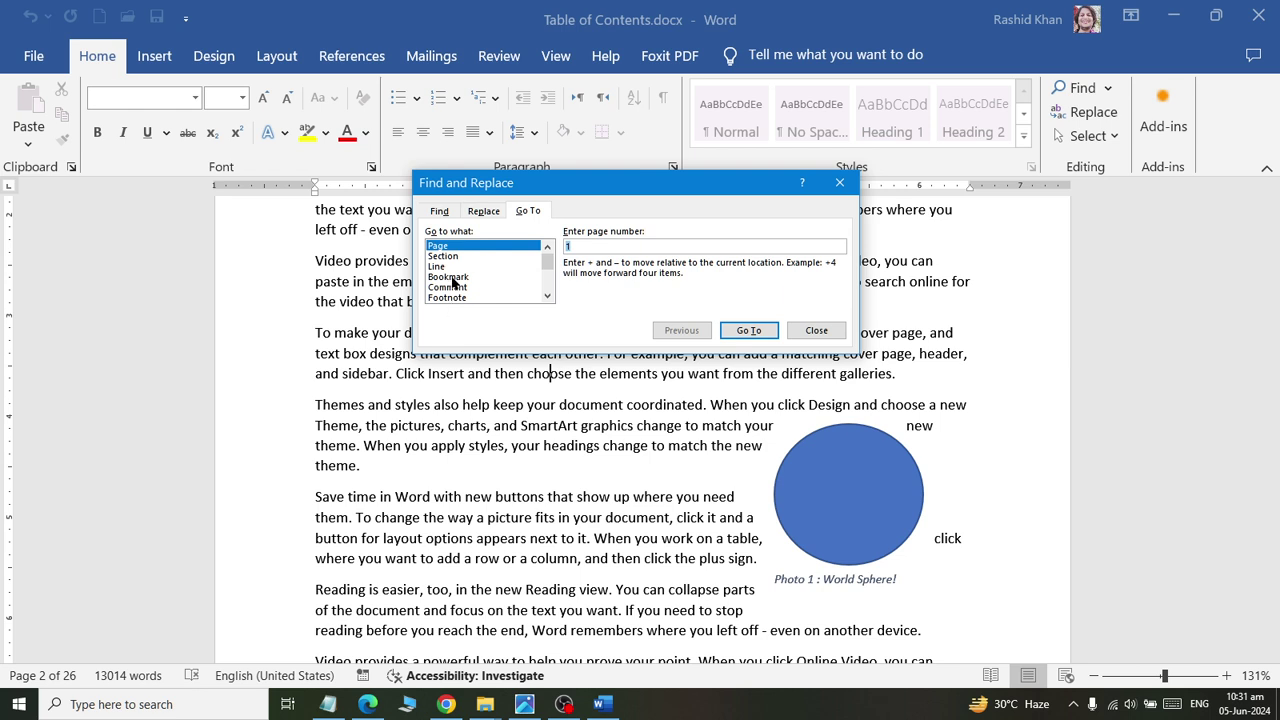
{"action": "left_click", "coordinate": [445, 266]}
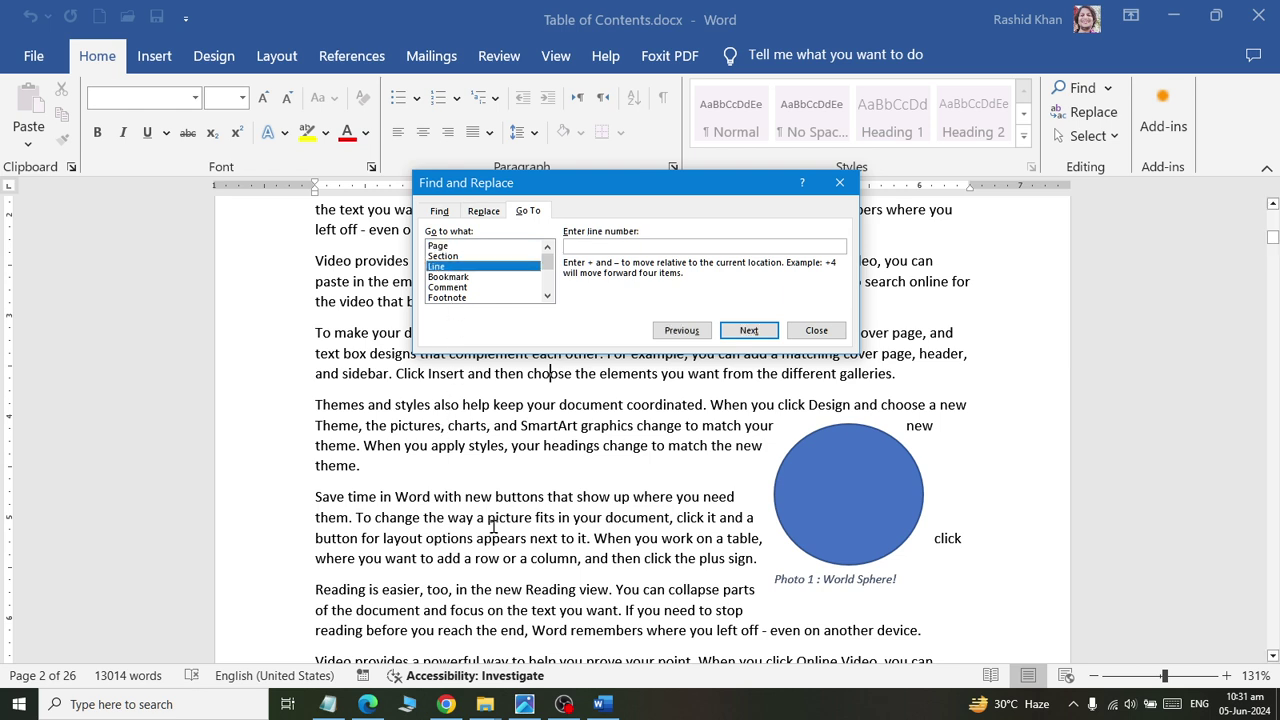
{"action": "left_click", "coordinate": [596, 245]}
{"action": "type", "text": "15"}
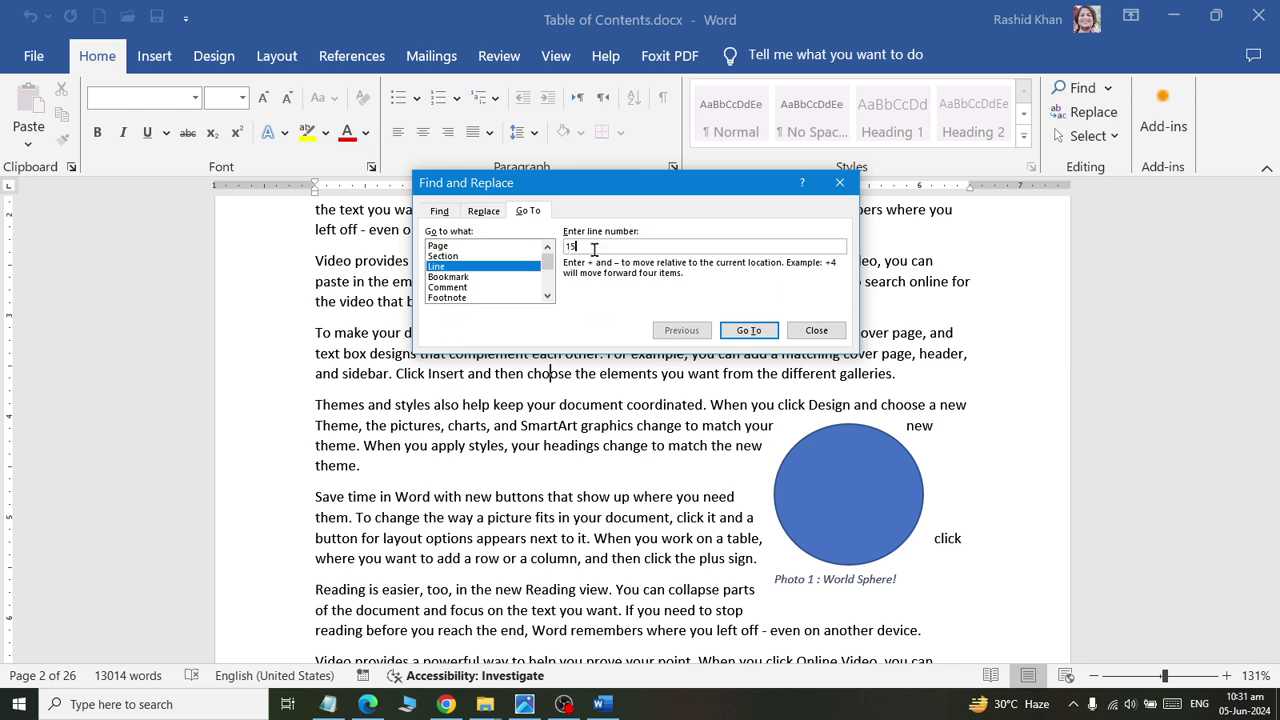
{"action": "left_click", "coordinate": [763, 336]}
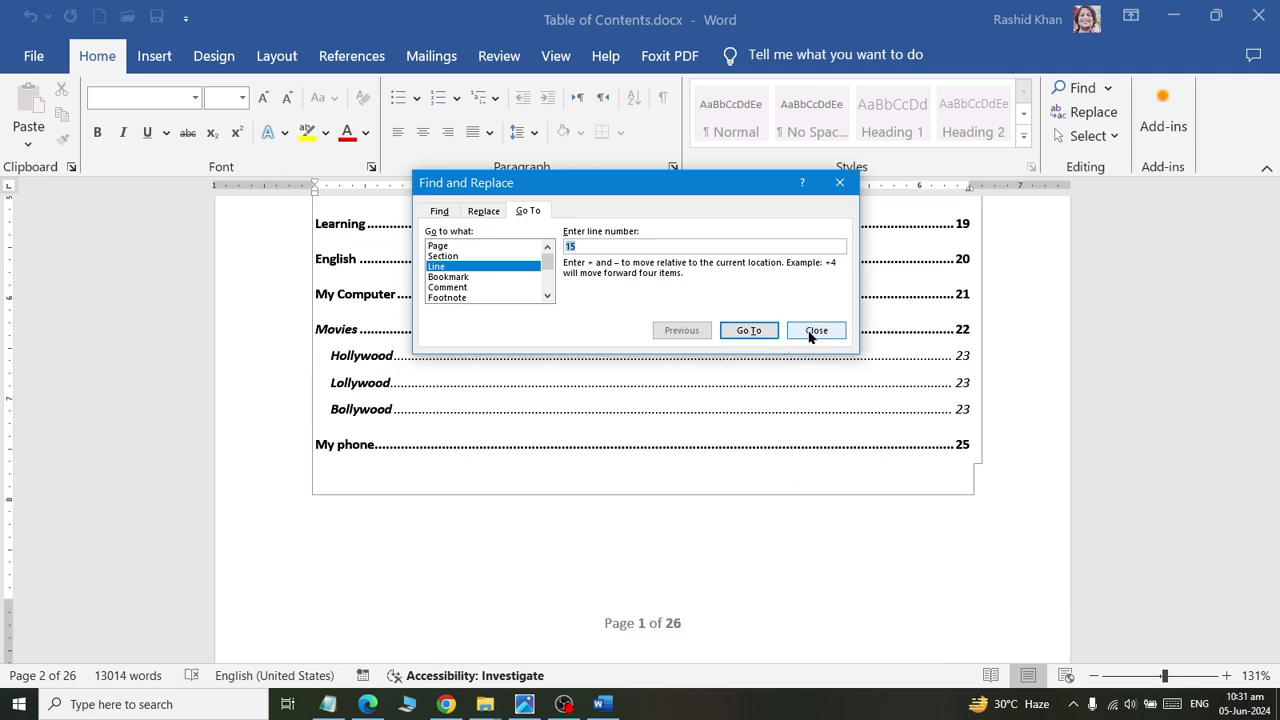
{"action": "left_click", "coordinate": [816, 330]}
{"action": "scroll", "coordinate": [362, 426], "scroll_direction": "up", "scroll_amount": 3}
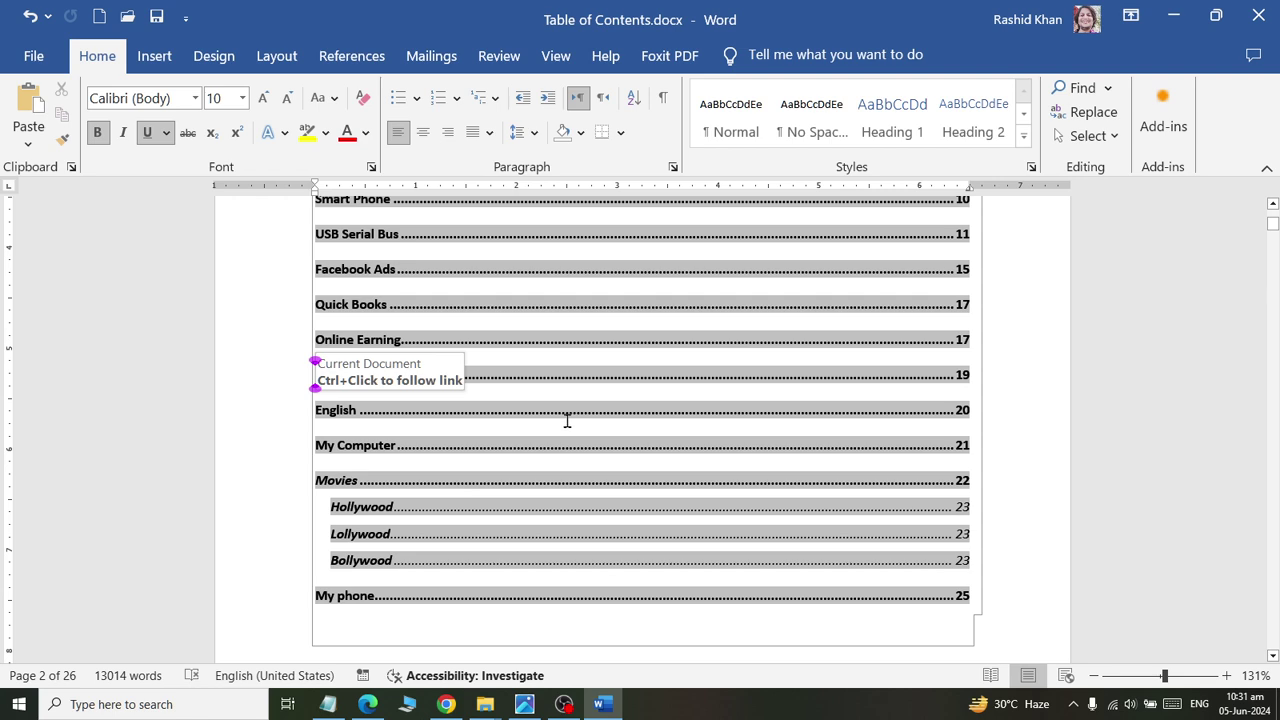
{"action": "scroll", "coordinate": [528, 452], "scroll_direction": "up", "scroll_amount": 3}
{"action": "scroll", "coordinate": [520, 456], "scroll_direction": "up", "scroll_amount": 2}
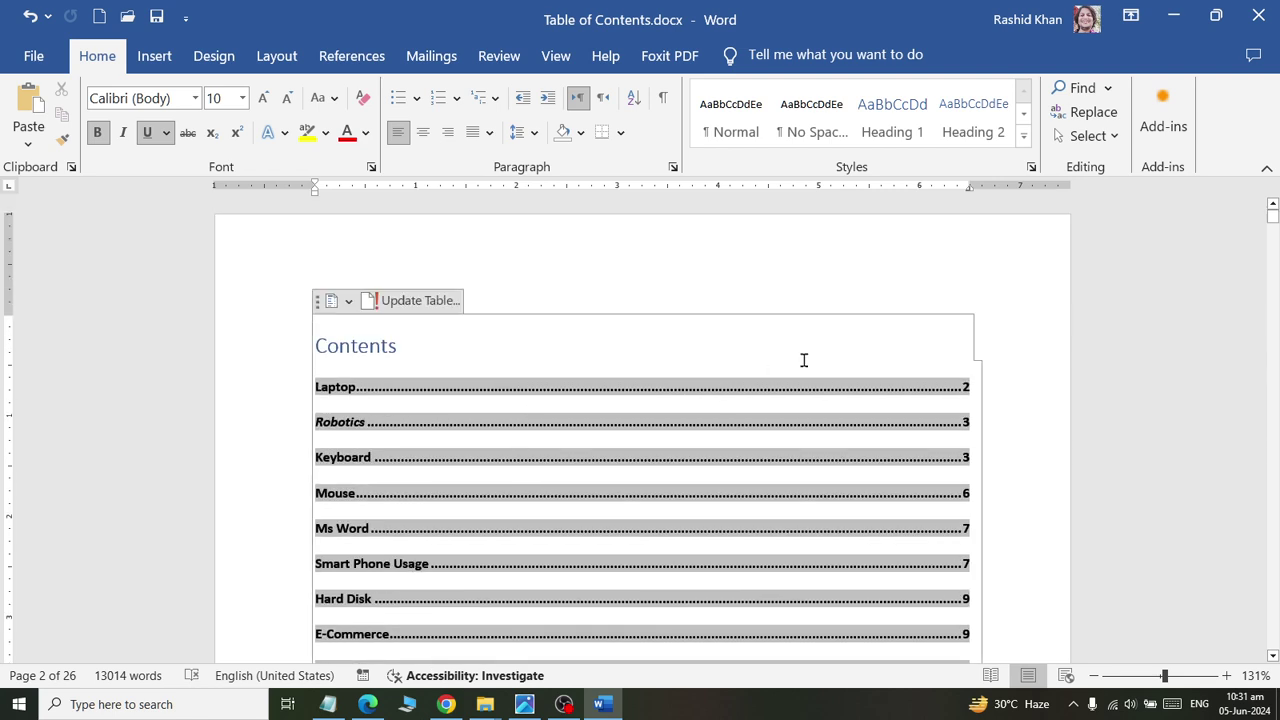
{"action": "left_click", "coordinate": [1018, 387]}
{"action": "scroll", "coordinate": [1000, 411], "scroll_direction": "down", "scroll_amount": 4}
{"action": "scroll", "coordinate": [948, 406], "scroll_direction": "up", "scroll_amount": 3}
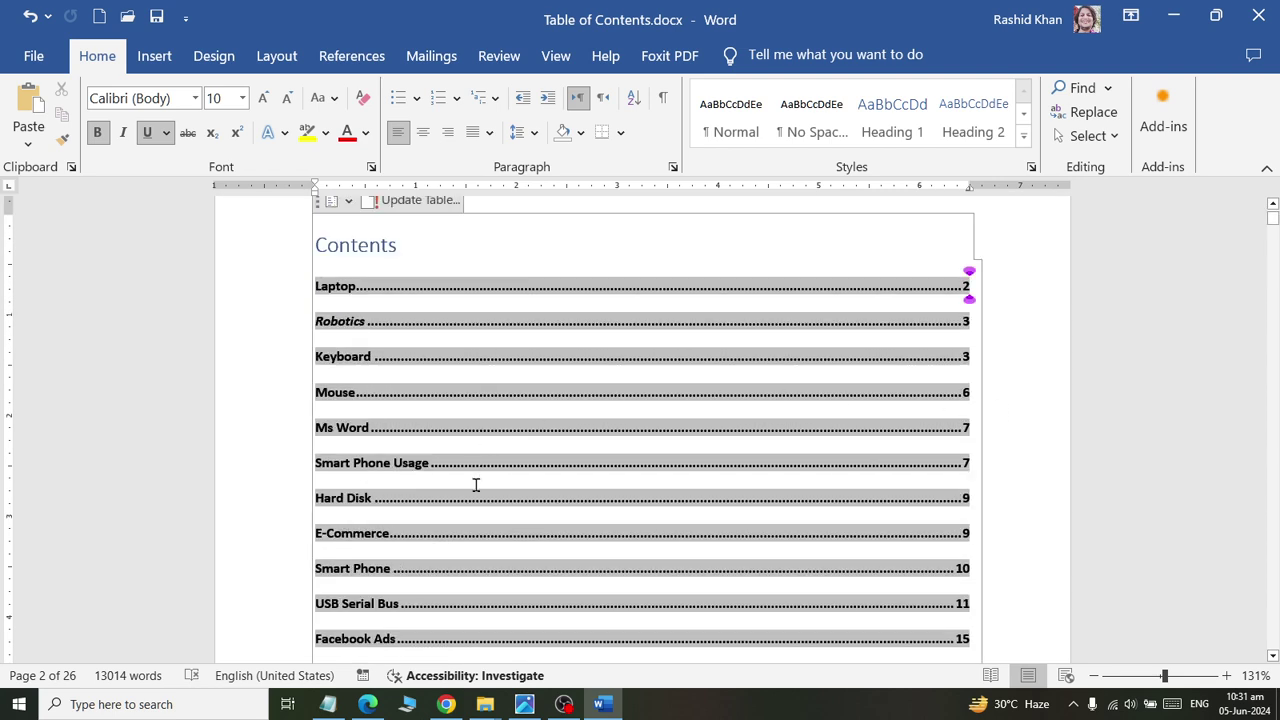
{"action": "scroll", "coordinate": [476, 485], "scroll_direction": "down", "scroll_amount": 3}
{"action": "left_click", "coordinate": [343, 526], "text": "ctrl"}
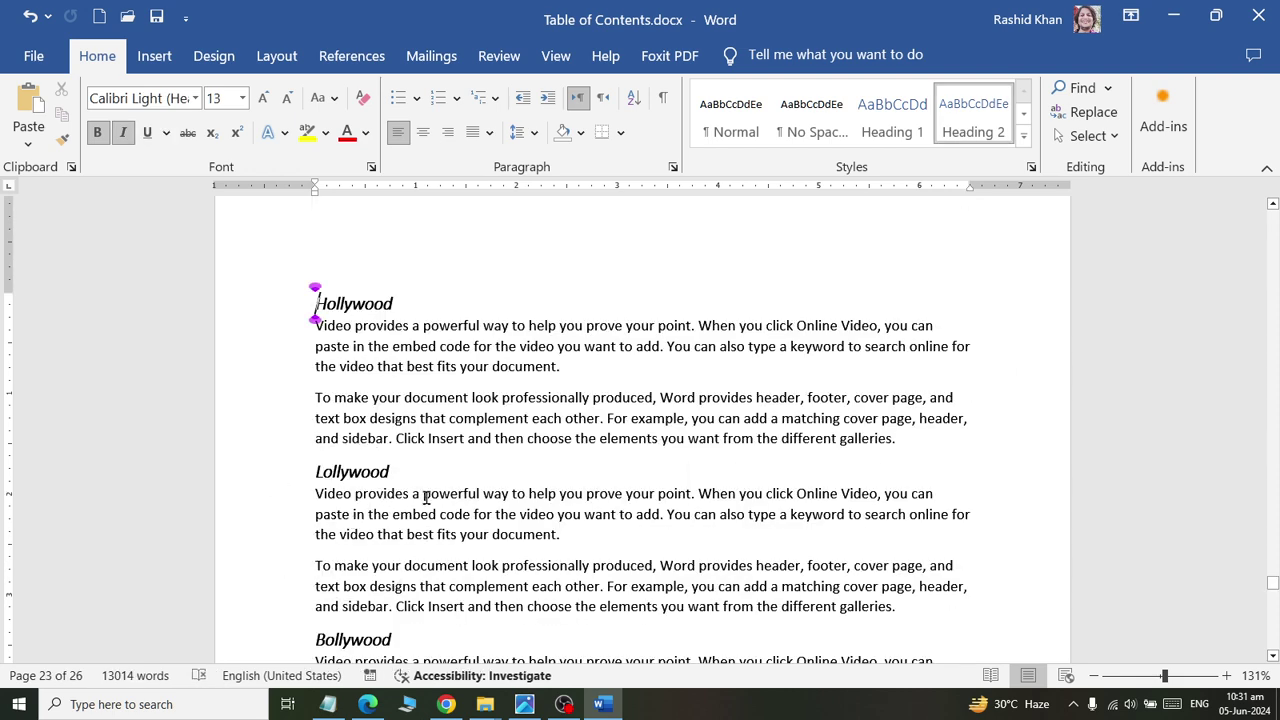
{"action": "scroll", "coordinate": [434, 494], "scroll_direction": "up", "scroll_amount": 10}
{"action": "scroll", "coordinate": [439, 484], "scroll_direction": "up", "scroll_amount": 8}
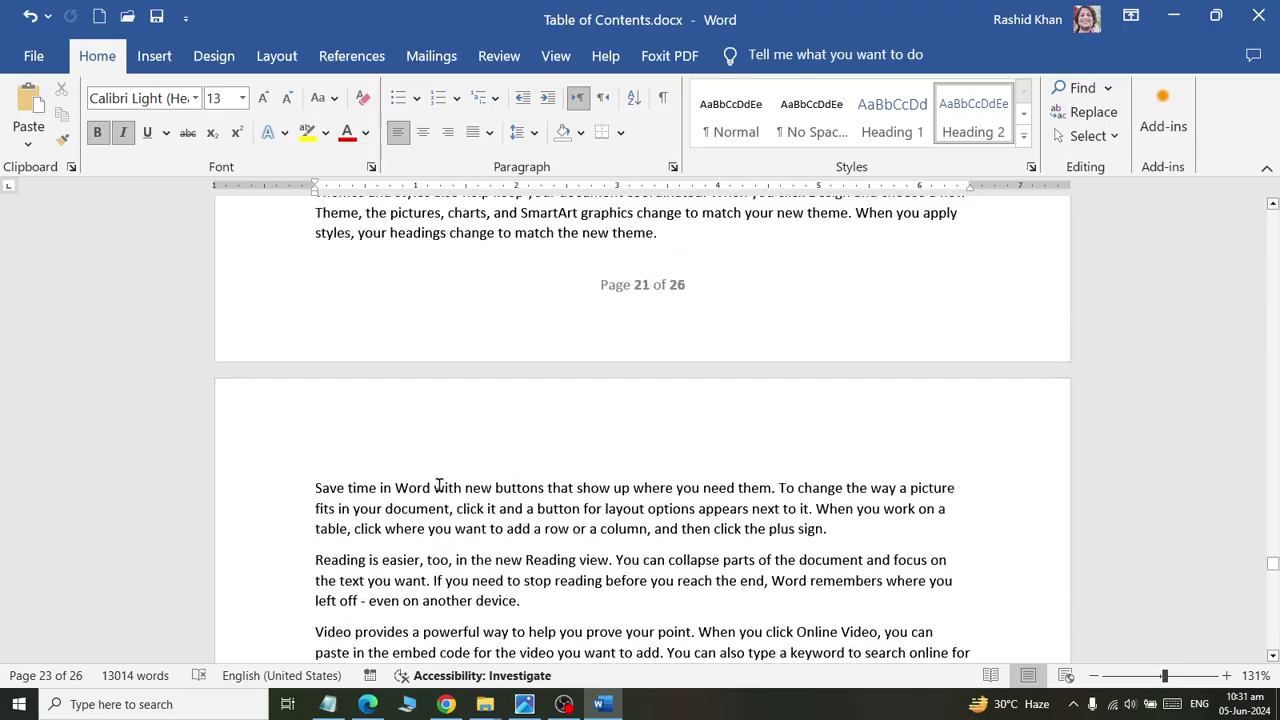
{"action": "scroll", "coordinate": [435, 485], "scroll_direction": "up", "scroll_amount": 8}
{"action": "scroll", "coordinate": [431, 488], "scroll_direction": "up", "scroll_amount": 8}
{"action": "scroll", "coordinate": [427, 482], "scroll_direction": "up", "scroll_amount": 8}
{"action": "scroll", "coordinate": [428, 484], "scroll_direction": "up", "scroll_amount": 8}
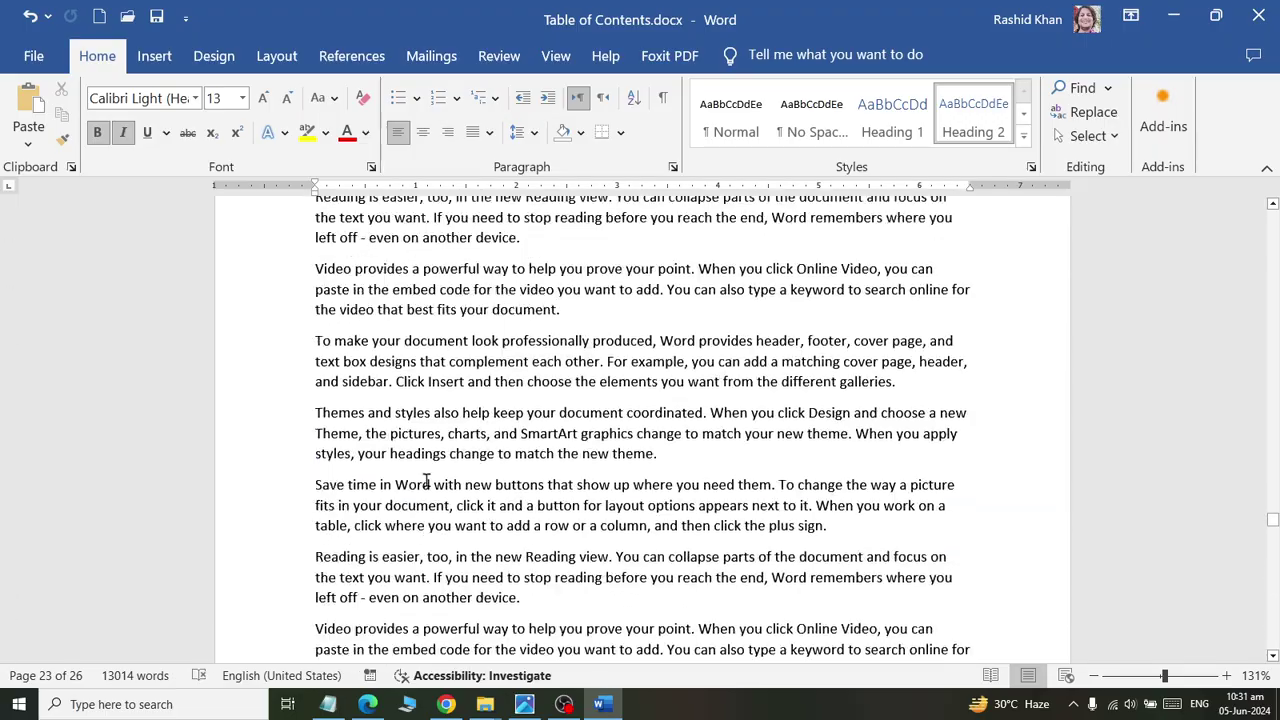
{"action": "scroll", "coordinate": [428, 484], "scroll_direction": "up", "scroll_amount": 8}
{"action": "scroll", "coordinate": [428, 470], "scroll_direction": "up", "scroll_amount": 8}
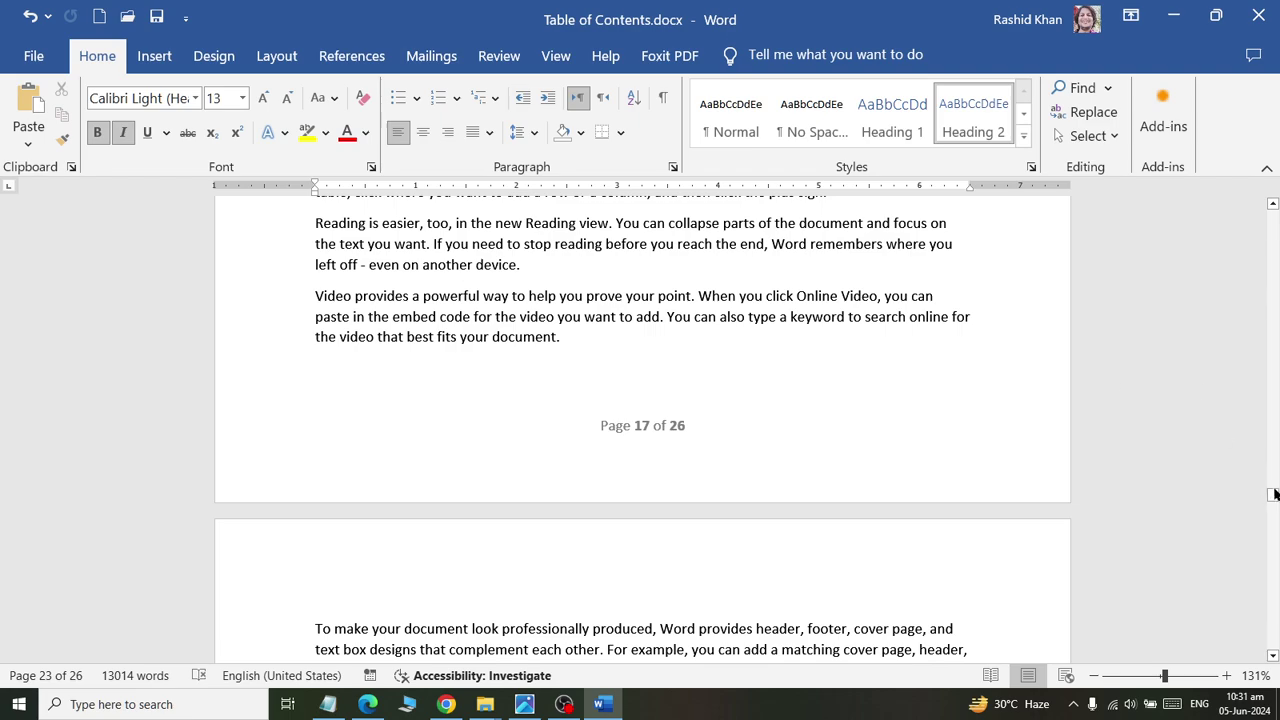
{"action": "left_click_drag", "start_coordinate": [1274, 494], "coordinate": [1273, 212]}
{"action": "left_click", "coordinate": [364, 422]}
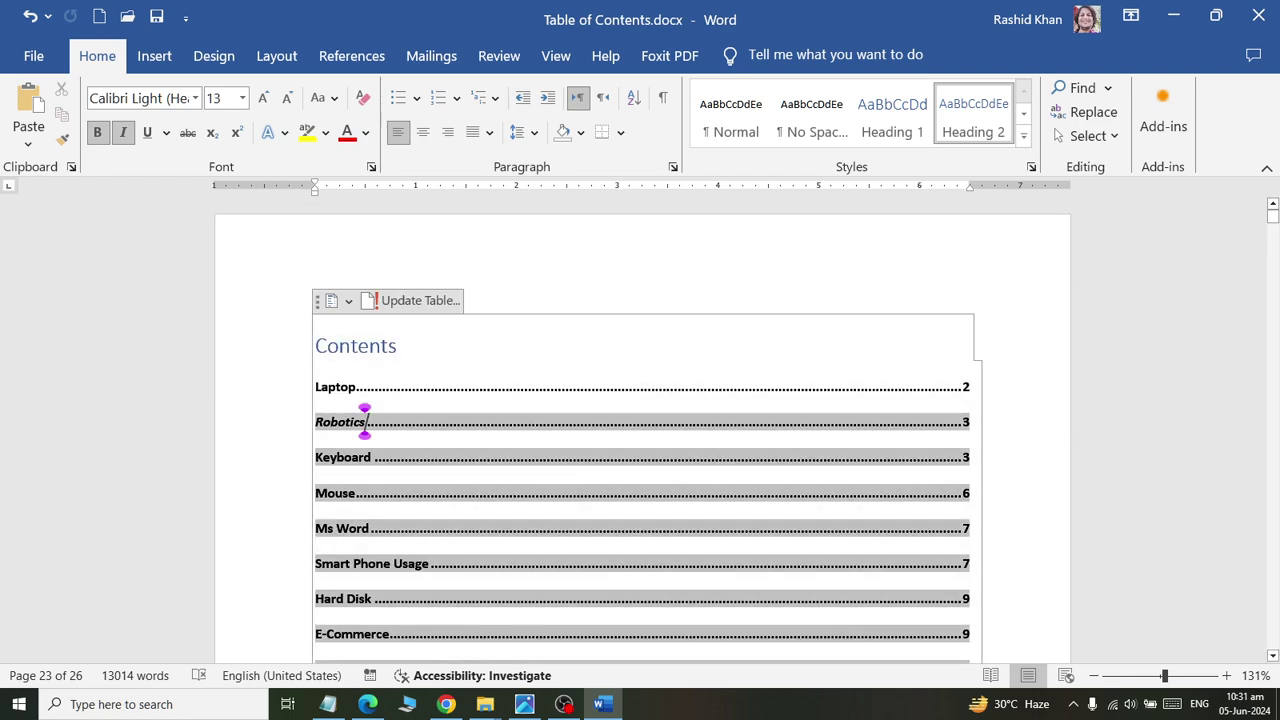
Remove the existing table of contents via References
{"action": "left_click", "coordinate": [351, 56]}
{"action": "left_click", "coordinate": [43, 135]}
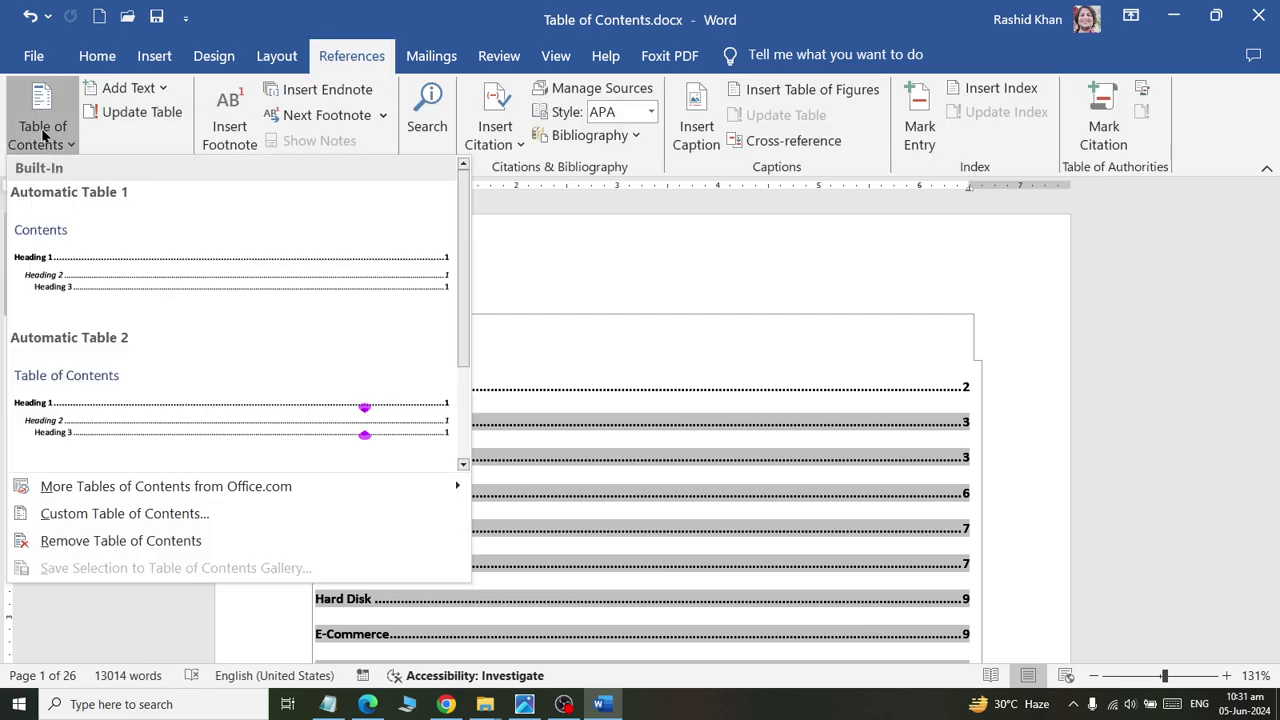
{"action": "left_click", "coordinate": [44, 545]}
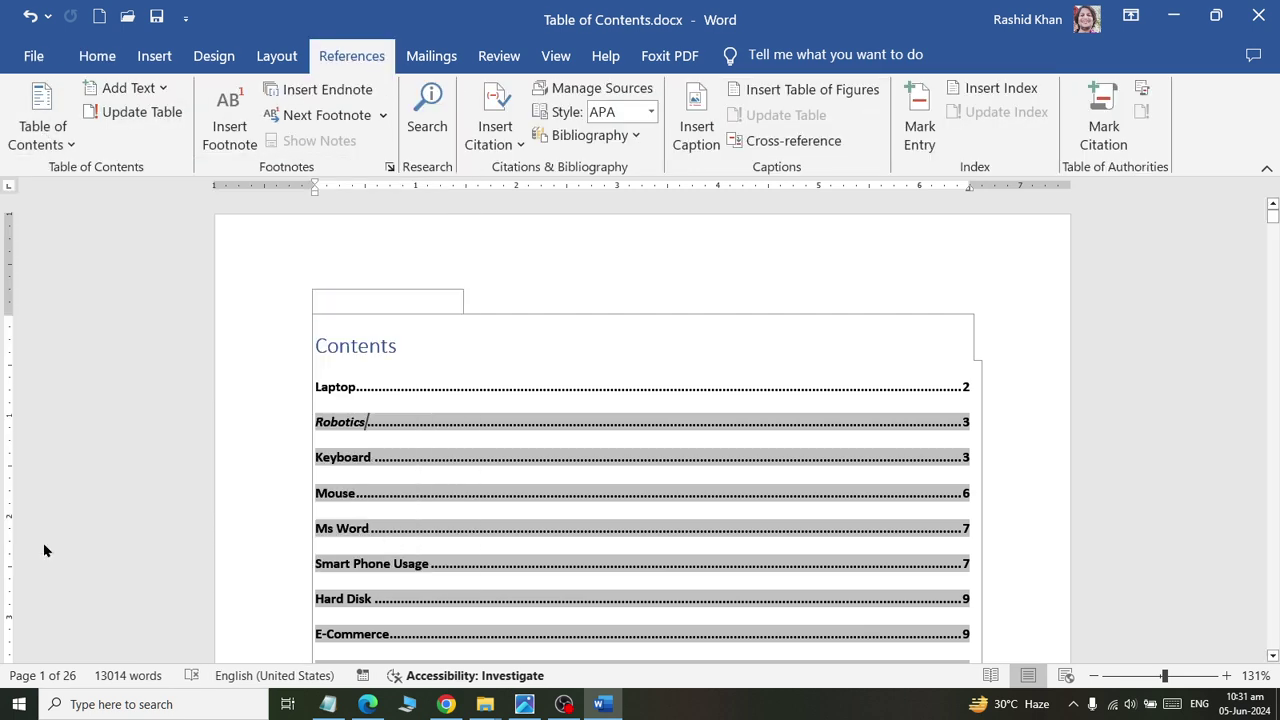
Insert Automatic Table 1 and update the entire table
{"action": "left_click", "coordinate": [60, 134]}
{"action": "left_click", "coordinate": [76, 268]}
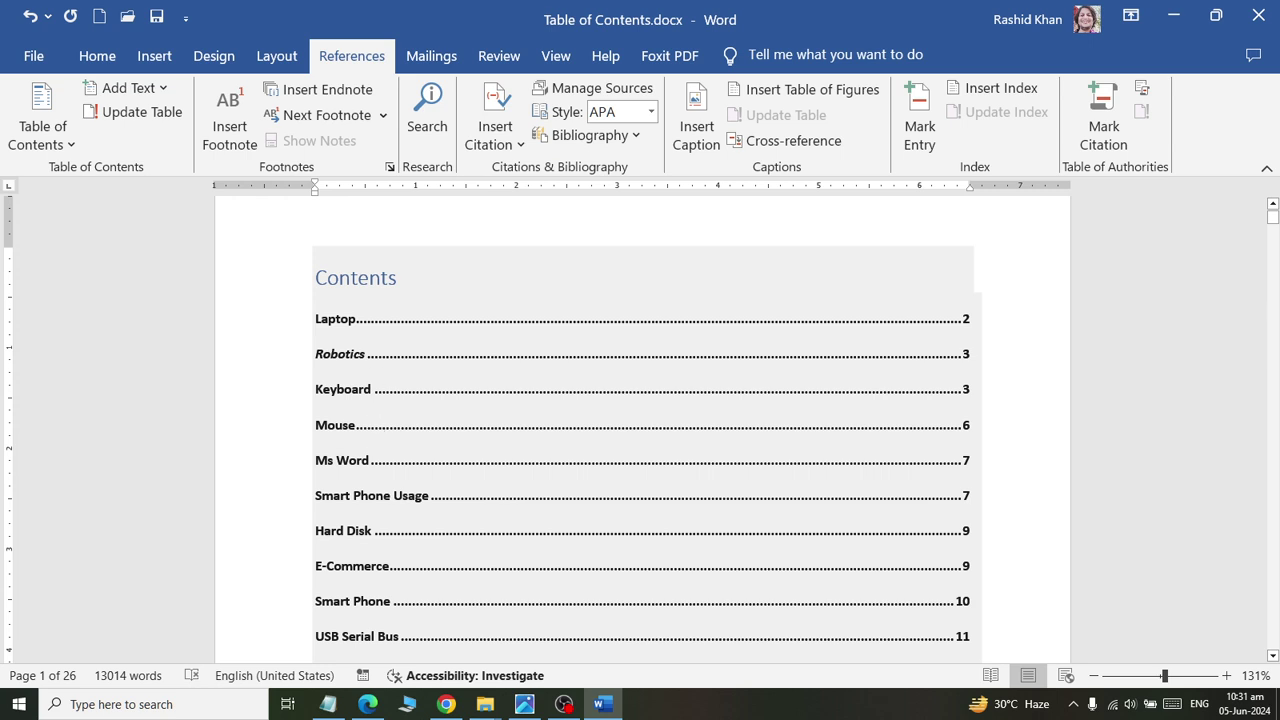
{"action": "left_click", "coordinate": [143, 115]}
{"action": "left_click", "coordinate": [551, 349]}
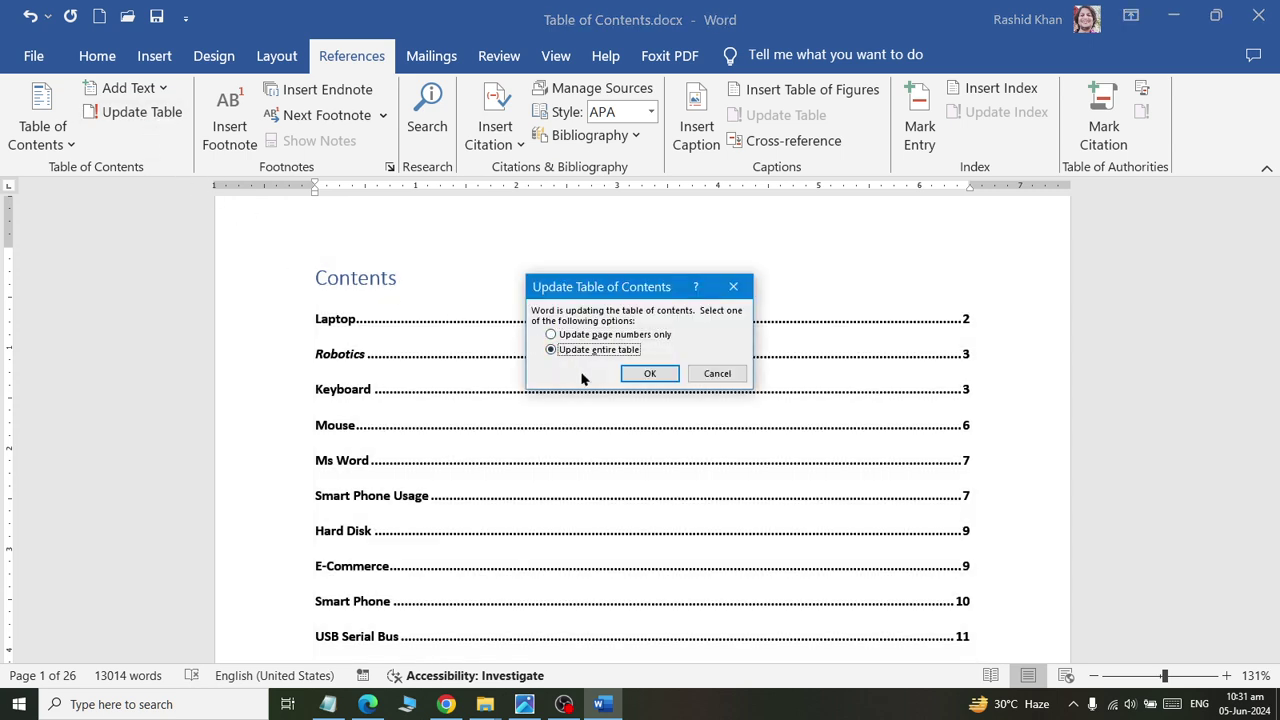
{"action": "left_click", "coordinate": [630, 373]}
{"action": "scroll", "coordinate": [613, 406], "scroll_direction": "down", "scroll_amount": 5}
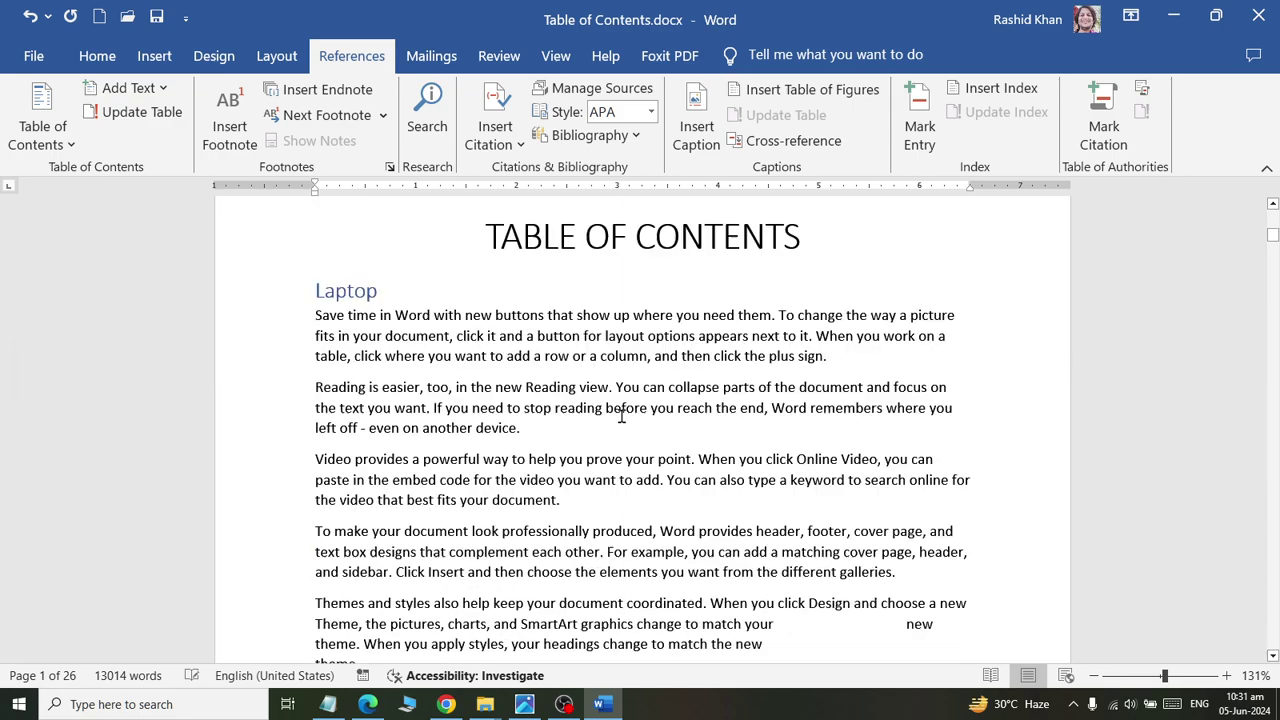
{"action": "scroll", "coordinate": [629, 407], "scroll_direction": "down", "scroll_amount": 2}
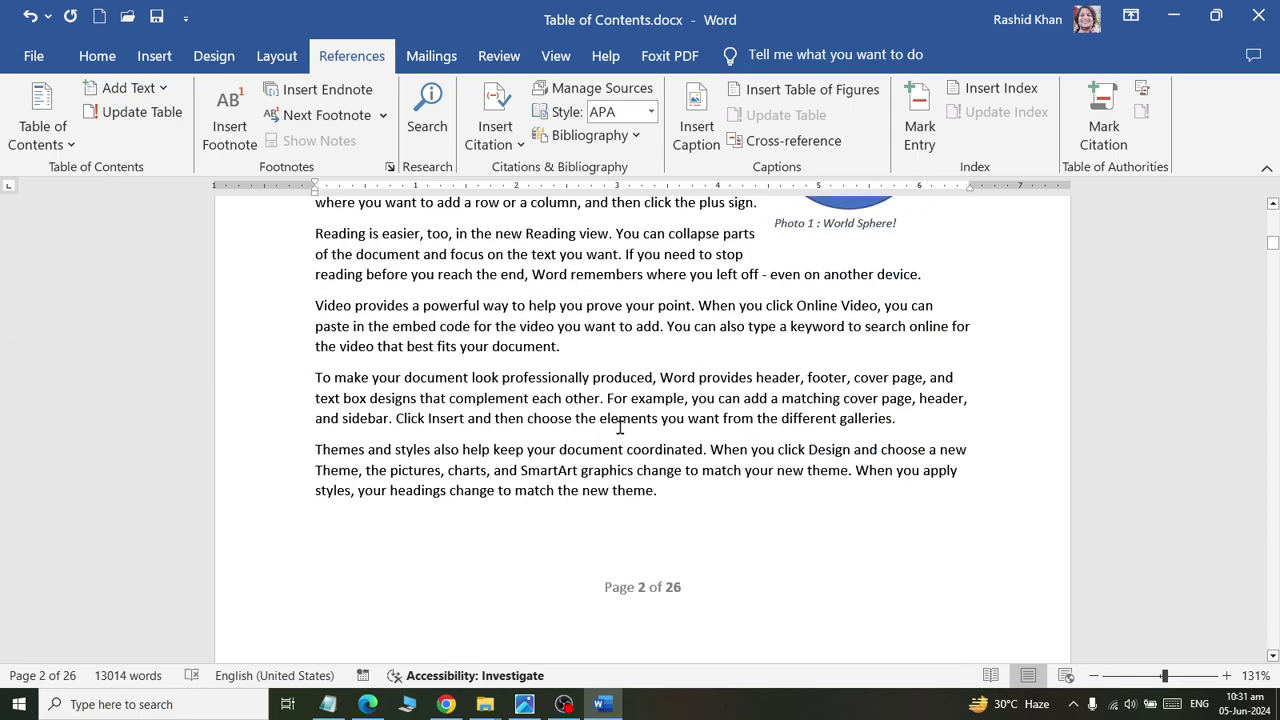
{"action": "scroll", "coordinate": [620, 427], "scroll_direction": "up", "scroll_amount": 3}
{"action": "scroll", "coordinate": [592, 365], "scroll_direction": "up", "scroll_amount": 3}
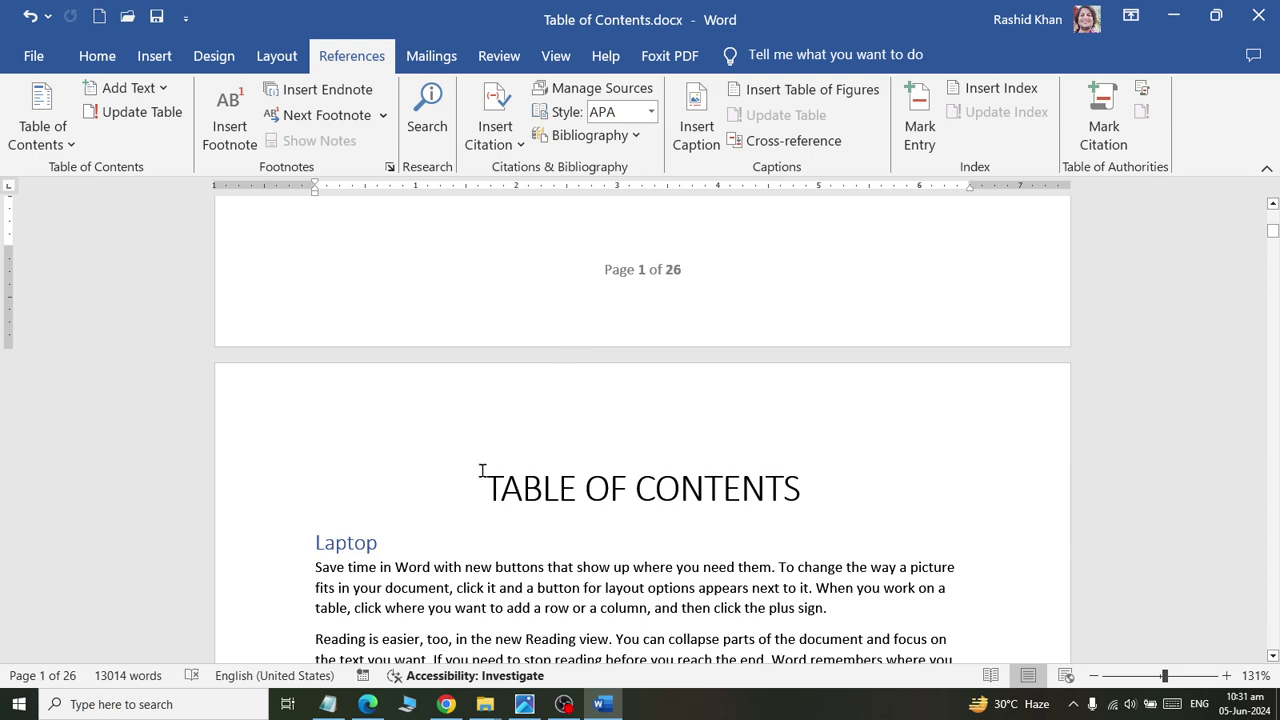
{"action": "scroll", "coordinate": [325, 545], "scroll_direction": "down", "scroll_amount": 6}
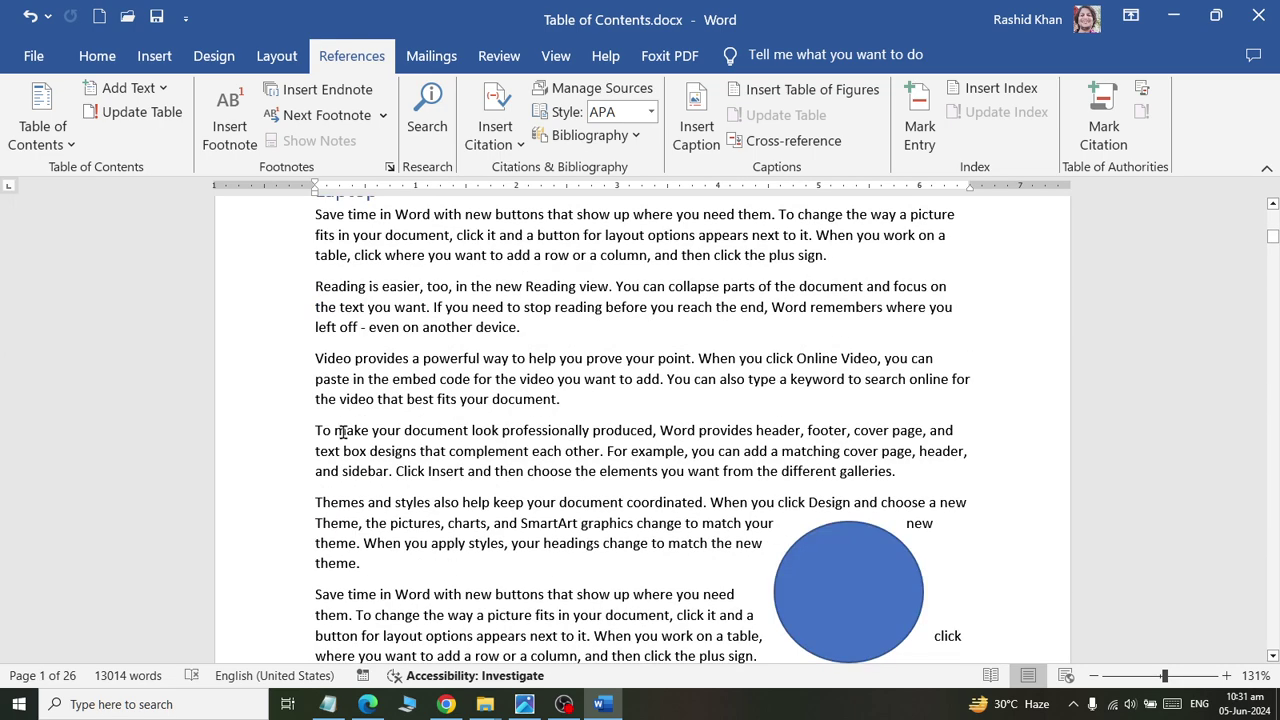
{"action": "scroll", "coordinate": [343, 432], "scroll_direction": "down", "scroll_amount": 1}
{"action": "scroll", "coordinate": [348, 459], "scroll_direction": "down", "scroll_amount": 2}
{"action": "scroll", "coordinate": [362, 456], "scroll_direction": "up", "scroll_amount": 8}
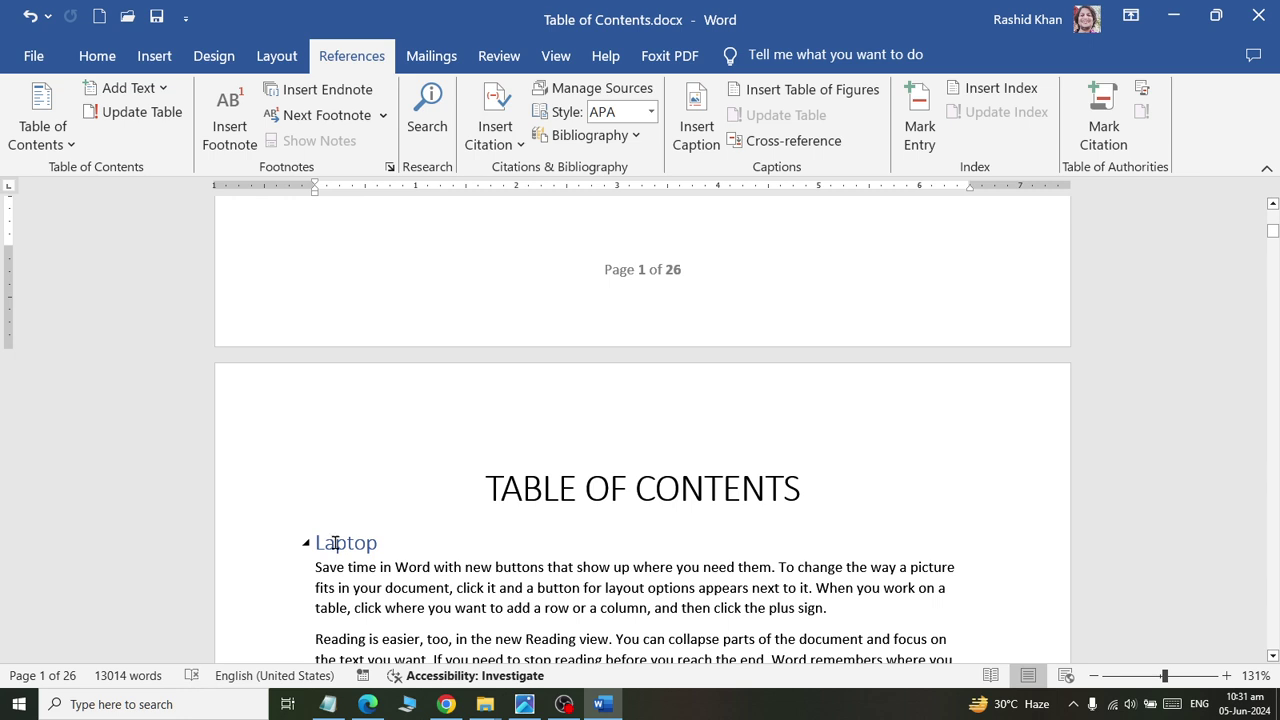
{"action": "scroll", "coordinate": [340, 533], "scroll_direction": "up", "scroll_amount": 1}
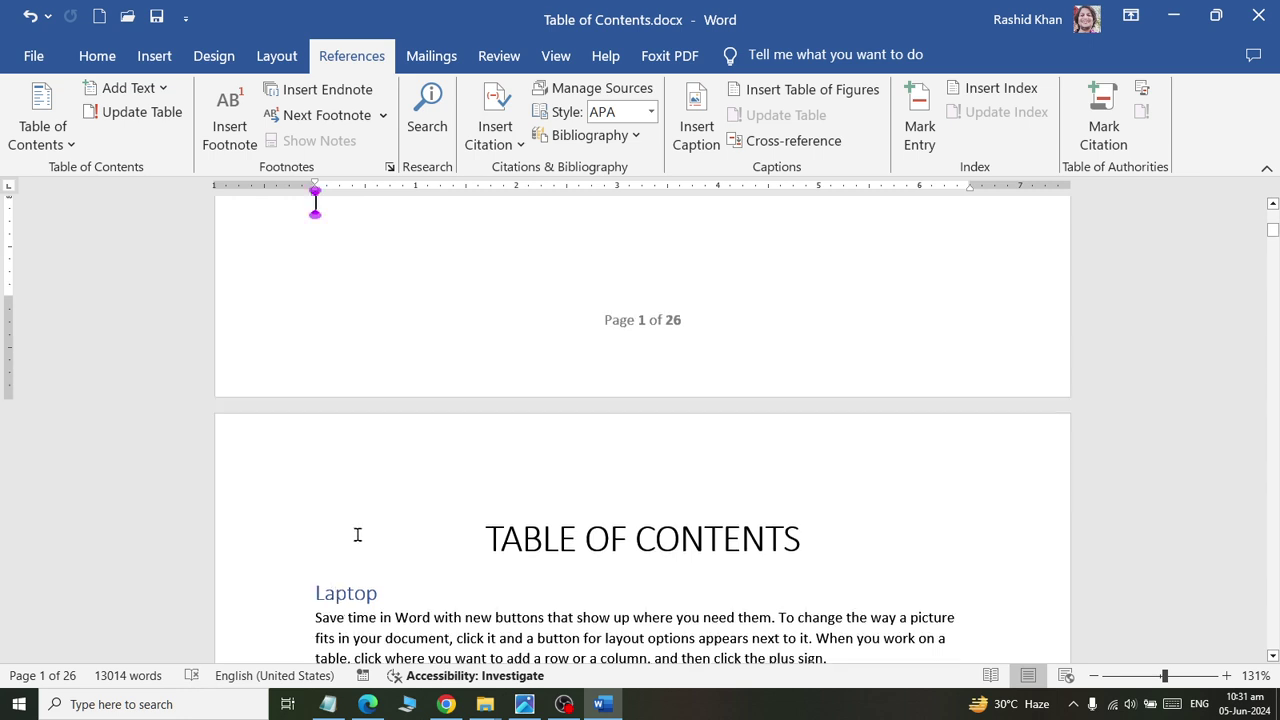